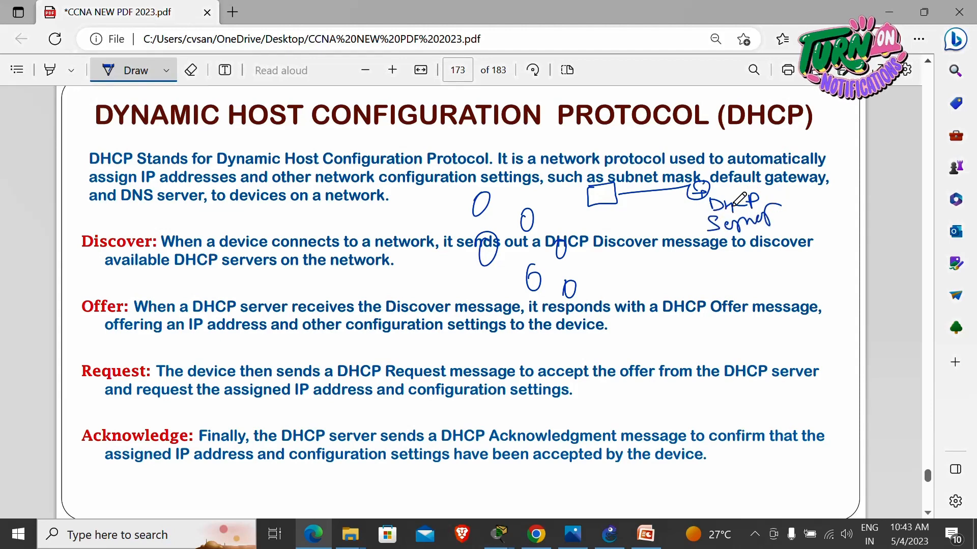
Draw lines linking the sketched circles to the box, and write an underlined "DORA" above the Discover paragraph
{"action": "mouse_move", "coordinate": [488, 200]}
{"action": "left_mouse_down"}
{"action": "mouse_move", "coordinate": [586, 199]}
{"action": "mouse_move", "coordinate": [529, 222]}
{"action": "mouse_move", "coordinate": [587, 200]}
{"action": "mouse_move", "coordinate": [541, 275]}
{"action": "left_mouse_up"}
{"action": "left_click_drag", "start_coordinate": [608, 204], "coordinate": [570, 280]}
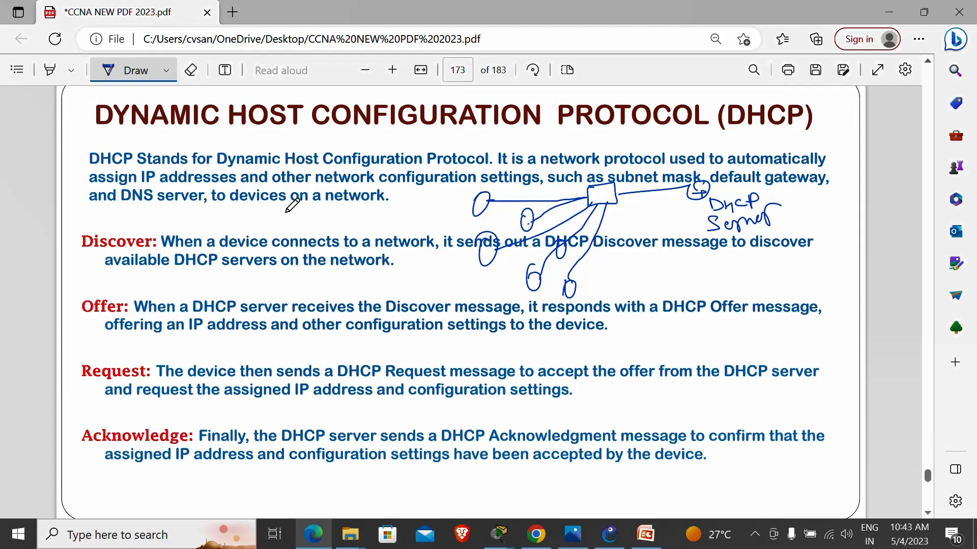
{"action": "mouse_move", "coordinate": [263, 214]}
{"action": "left_mouse_down"}
{"action": "mouse_move", "coordinate": [272, 237]}
{"action": "mouse_move", "coordinate": [300, 220]}
{"action": "mouse_move", "coordinate": [328, 228]}
{"action": "mouse_move", "coordinate": [350, 216]}
{"action": "left_mouse_up"}
{"action": "left_click_drag", "start_coordinate": [272, 237], "coordinate": [399, 220]}
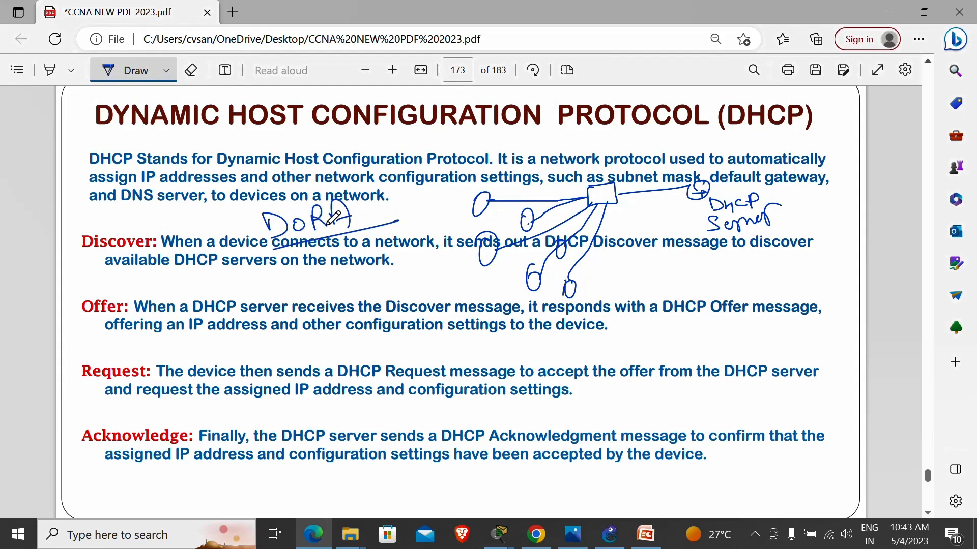
Circle the starts of the Discover, Offer, Request and Acknowledge headings, and handwrite an underlined note above the Acknowledge text
{"action": "mouse_move", "coordinate": [113, 231]}
{"action": "left_mouse_down"}
{"action": "mouse_move", "coordinate": [75, 249]}
{"action": "mouse_move", "coordinate": [110, 228]}
{"action": "left_mouse_up"}
{"action": "mouse_move", "coordinate": [101, 291]}
{"action": "left_mouse_down"}
{"action": "mouse_move", "coordinate": [74, 318]}
{"action": "mouse_move", "coordinate": [91, 316]}
{"action": "left_mouse_up"}
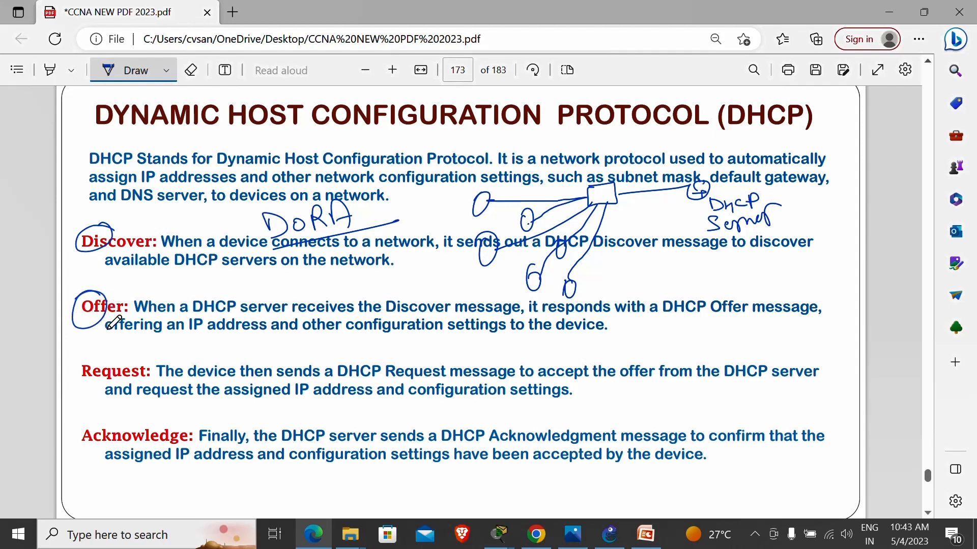
{"action": "left_click_drag", "start_coordinate": [101, 355], "coordinate": [100, 374]}
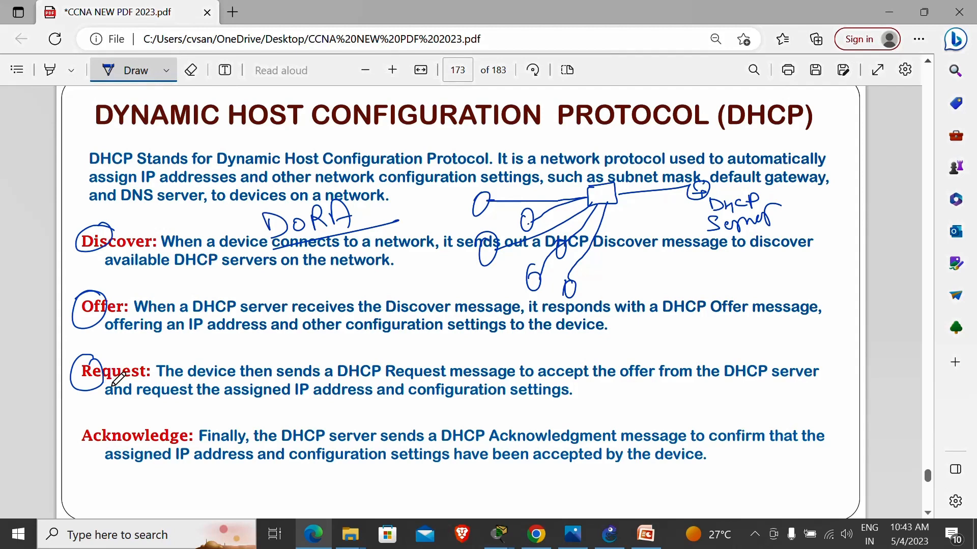
{"action": "mouse_move", "coordinate": [102, 418]}
{"action": "left_mouse_down"}
{"action": "mouse_move", "coordinate": [87, 460]}
{"action": "mouse_move", "coordinate": [112, 430]}
{"action": "left_mouse_up"}
{"action": "left_click_drag", "start_coordinate": [218, 442], "coordinate": [246, 441]}
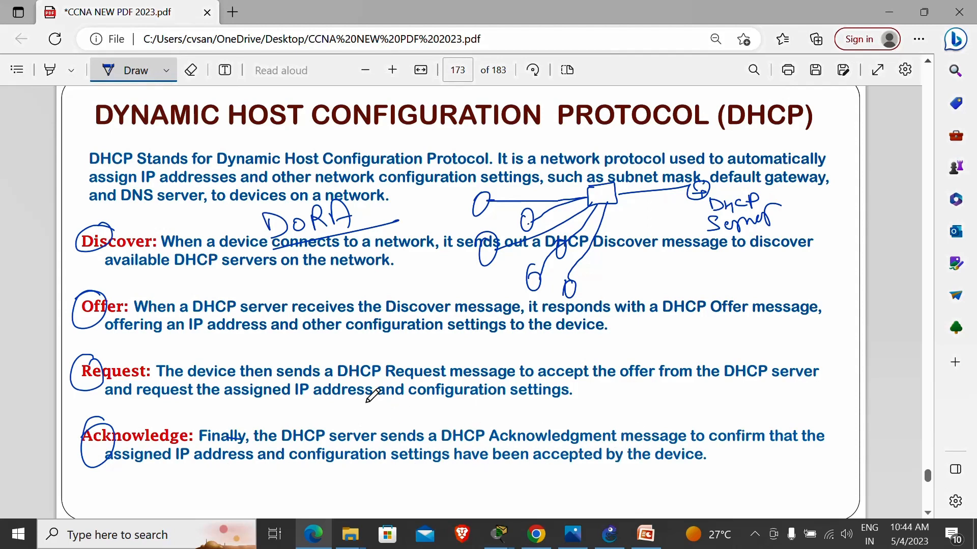
{"action": "mouse_move", "coordinate": [221, 420]}
{"action": "left_mouse_down"}
{"action": "mouse_move", "coordinate": [218, 408]}
{"action": "mouse_move", "coordinate": [232, 418]}
{"action": "mouse_move", "coordinate": [297, 407]}
{"action": "left_mouse_up"}
{"action": "left_click_drag", "start_coordinate": [231, 442], "coordinate": [316, 416]}
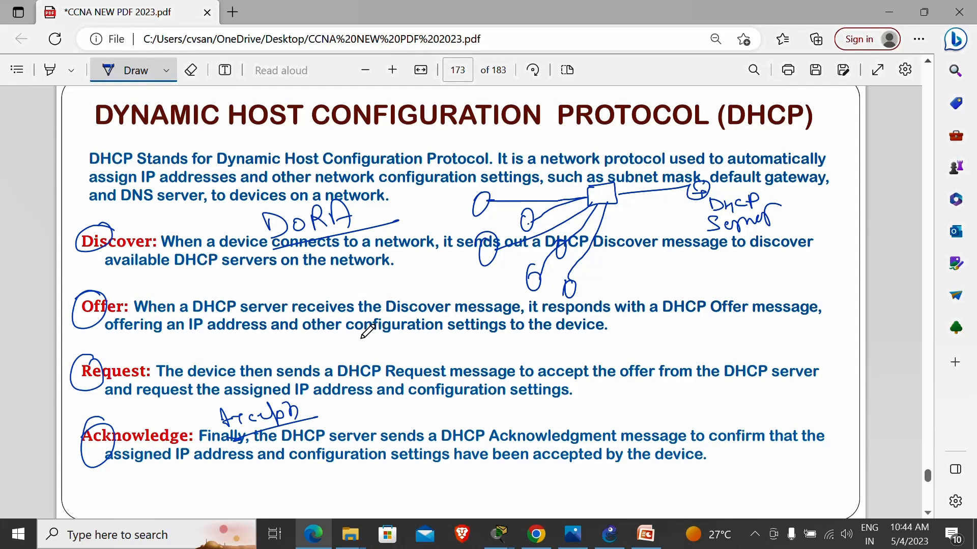
Erase all ink annotations from the DHCP page, including the network sketch, the DORA label and the heading circles
{"action": "left_click", "coordinate": [190, 69]}
{"action": "mouse_move", "coordinate": [335, 216]}
{"action": "left_mouse_down"}
{"action": "mouse_move", "coordinate": [182, 232]}
{"action": "mouse_move", "coordinate": [97, 228]}
{"action": "mouse_move", "coordinate": [95, 409]}
{"action": "mouse_move", "coordinate": [126, 443]}
{"action": "left_mouse_up"}
{"action": "mouse_move", "coordinate": [257, 419]}
{"action": "left_mouse_down"}
{"action": "mouse_move", "coordinate": [268, 423]}
{"action": "mouse_move", "coordinate": [259, 416]}
{"action": "mouse_move", "coordinate": [270, 407]}
{"action": "left_mouse_up"}
{"action": "left_click_drag", "start_coordinate": [304, 269], "coordinate": [336, 229]}
{"action": "mouse_move", "coordinate": [531, 250]}
{"action": "left_mouse_down"}
{"action": "mouse_move", "coordinate": [580, 258]}
{"action": "mouse_move", "coordinate": [562, 261]}
{"action": "mouse_move", "coordinate": [579, 290]}
{"action": "mouse_move", "coordinate": [573, 218]}
{"action": "mouse_move", "coordinate": [514, 190]}
{"action": "mouse_move", "coordinate": [500, 200]}
{"action": "mouse_move", "coordinate": [642, 186]}
{"action": "mouse_move", "coordinate": [604, 183]}
{"action": "mouse_move", "coordinate": [793, 208]}
{"action": "mouse_move", "coordinate": [706, 203]}
{"action": "mouse_move", "coordinate": [718, 189]}
{"action": "mouse_move", "coordinate": [748, 196]}
{"action": "left_mouse_up"}
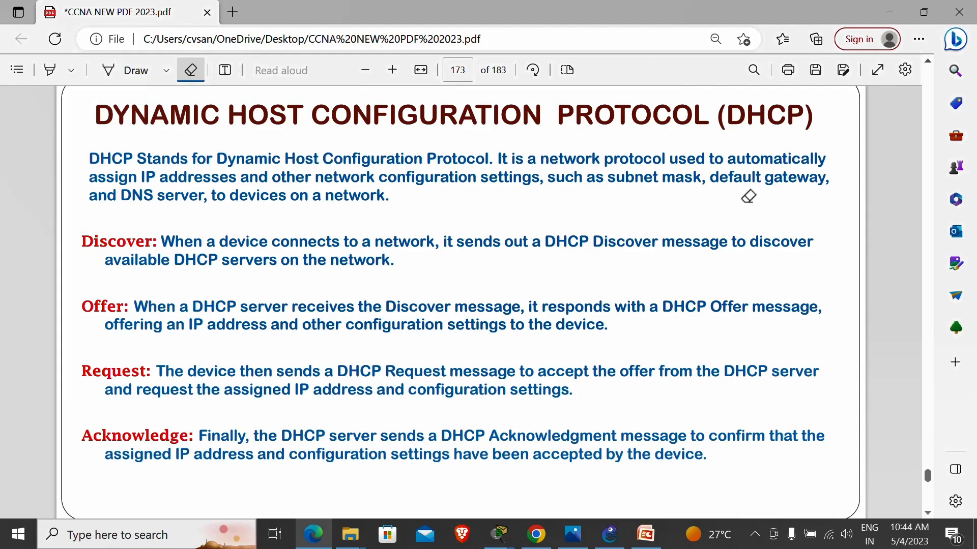
Review page 174 on DHCP snooping, DHCP spoofing and the commands for configuring a DHCP server
{"action": "scroll", "coordinate": [748, 196], "scroll_direction": "down", "scroll_amount": 2}
{"action": "scroll", "coordinate": [748, 196], "scroll_direction": "down", "scroll_amount": 3}
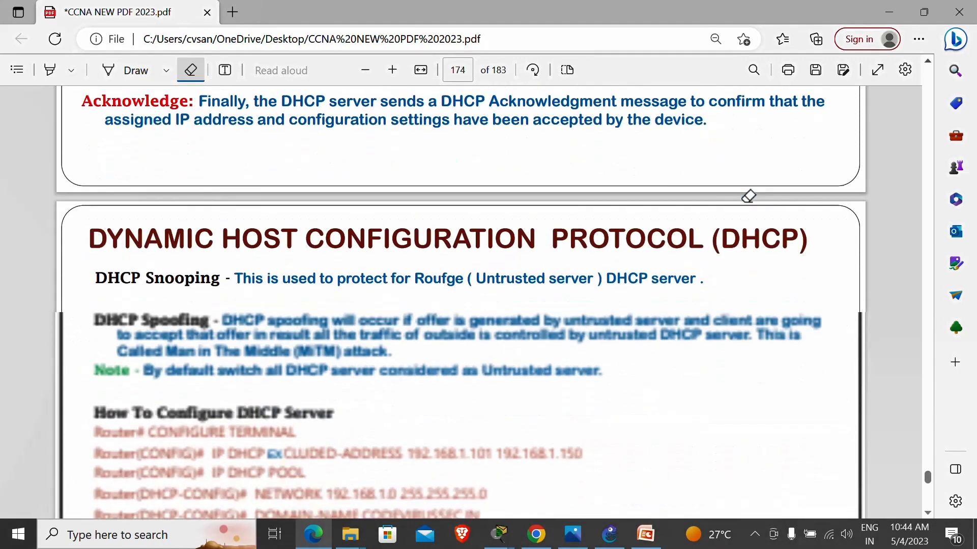
{"action": "scroll", "coordinate": [748, 196], "scroll_direction": "down", "scroll_amount": 3}
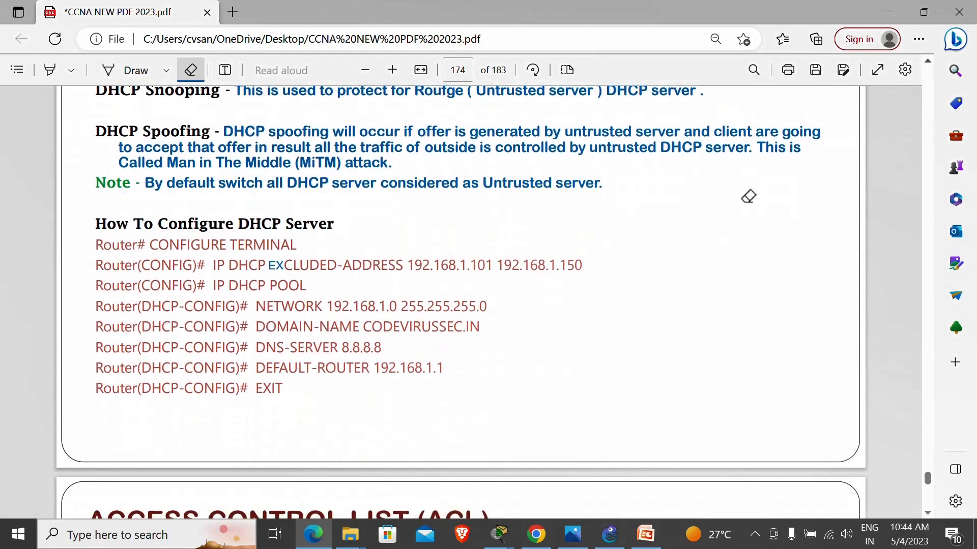
{"action": "scroll", "coordinate": [748, 197], "scroll_direction": "down", "scroll_amount": 1}
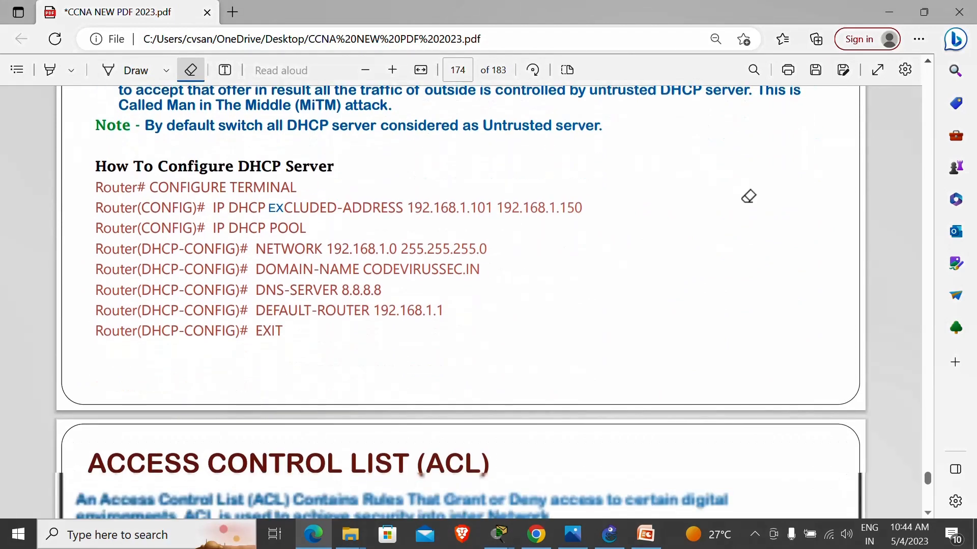
{"action": "scroll", "coordinate": [748, 196], "scroll_direction": "up", "scroll_amount": 3}
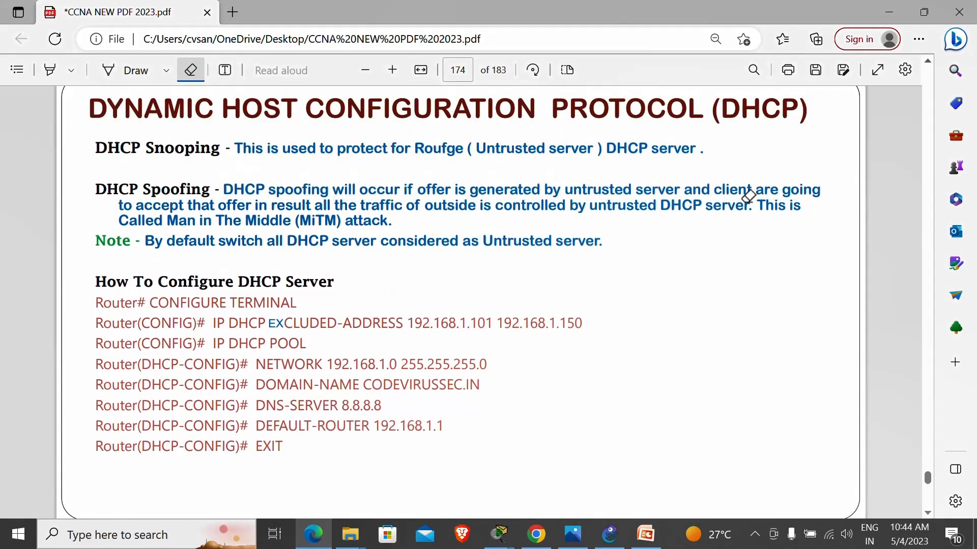
{"action": "scroll", "coordinate": [748, 197], "scroll_direction": "down", "scroll_amount": 3}
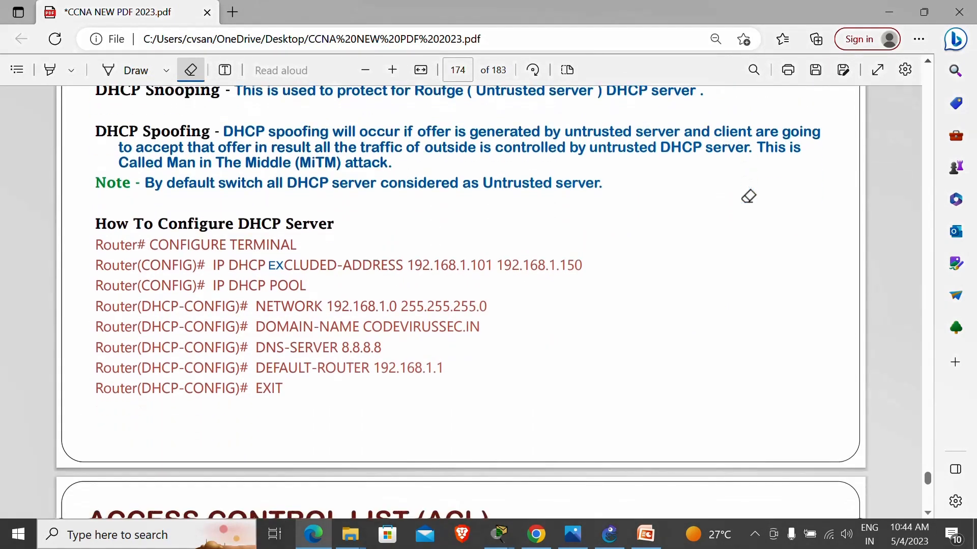
{"action": "scroll", "coordinate": [748, 196], "scroll_direction": "up", "scroll_amount": 3}
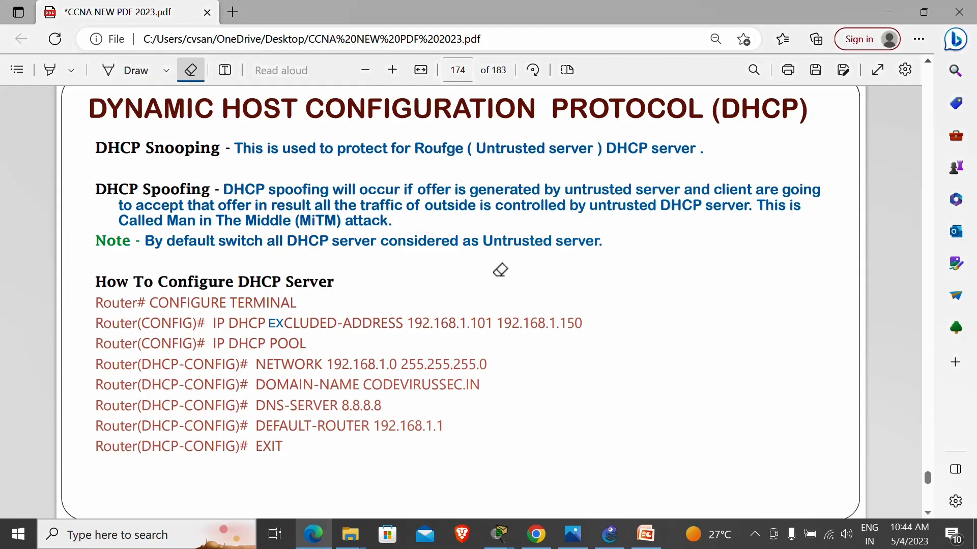
Switch to GNS3 and add the note "192.168.10.0/24" beneath the link between Switch1 and R1
{"action": "left_click", "coordinate": [609, 537]}
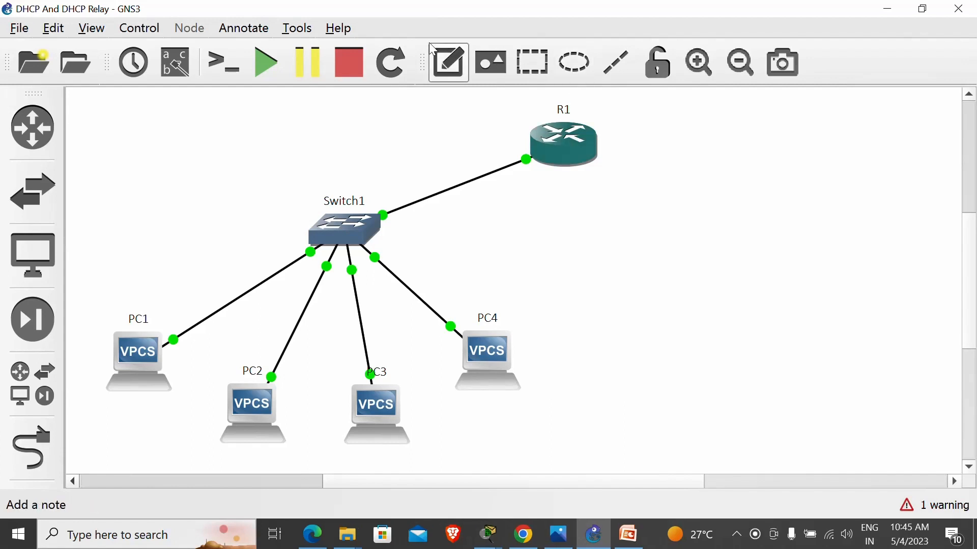
{"action": "left_click", "coordinate": [443, 65]}
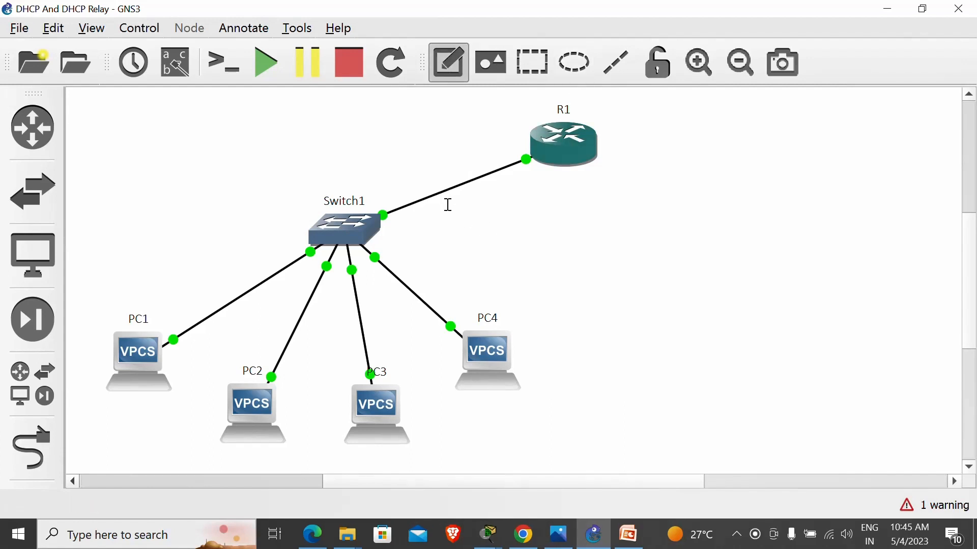
{"action": "left_click", "coordinate": [448, 204]}
{"action": "type", "text": "192"}
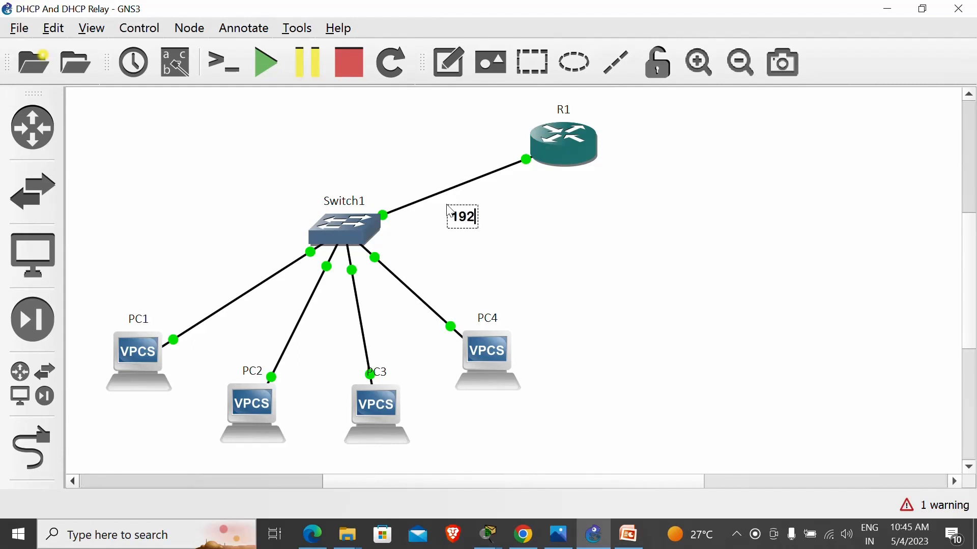
{"action": "type", "text": ".168.10."}
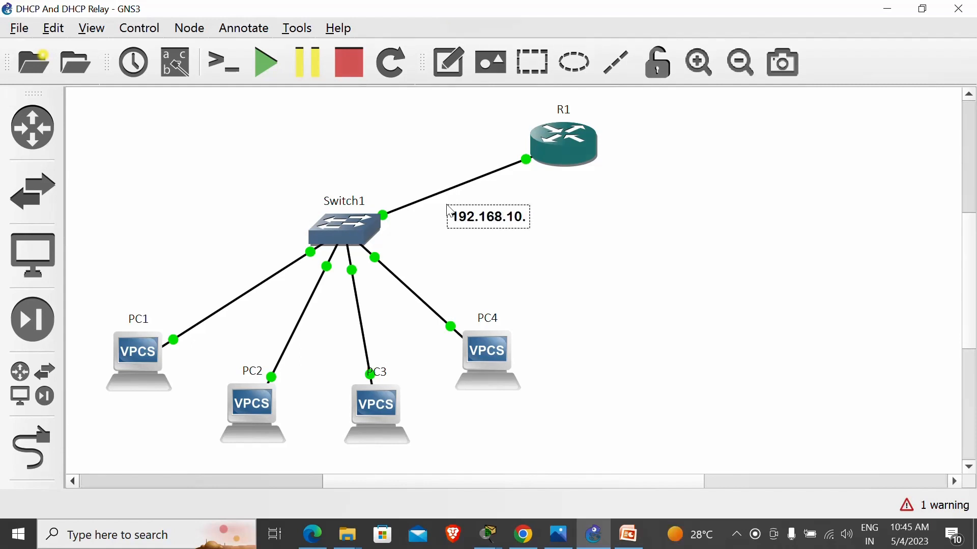
{"action": "type", "text": "0/24"}
{"action": "left_click", "coordinate": [344, 181]}
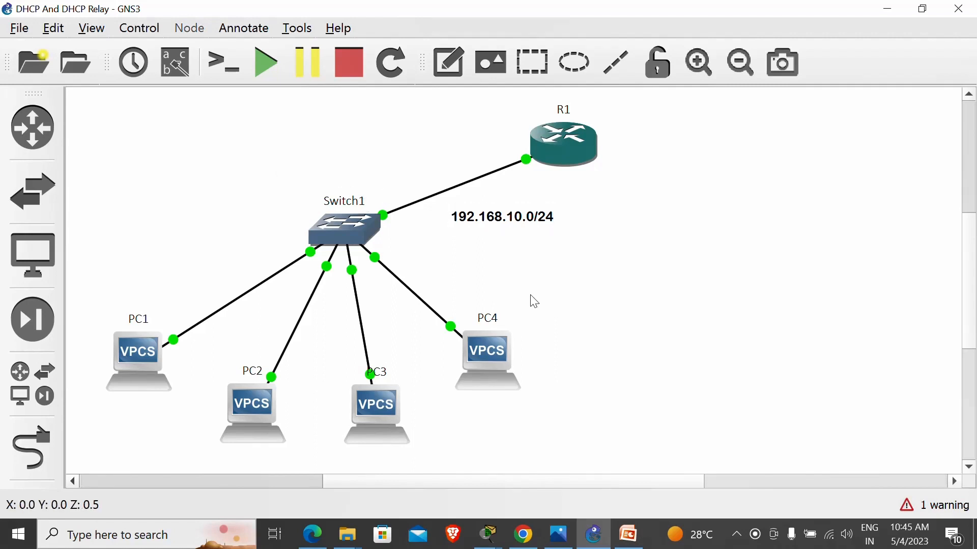
Open router R1's console and bring up its command prompt
{"action": "left_click", "coordinate": [560, 149]}
{"action": "left_click", "coordinate": [396, 152]}
{"action": "left_click", "coordinate": [549, 162]}
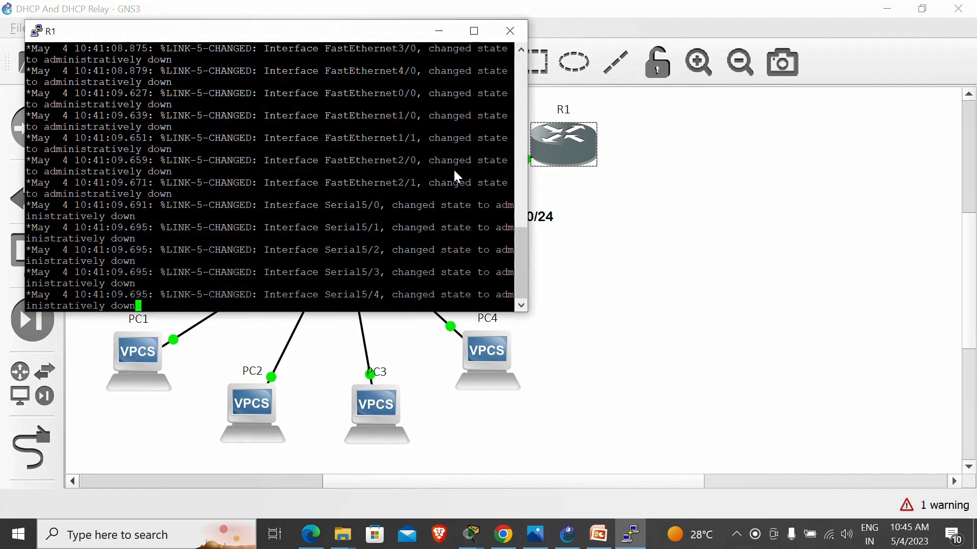
{"action": "left_click_drag", "start_coordinate": [279, 40], "coordinate": [263, 24]}
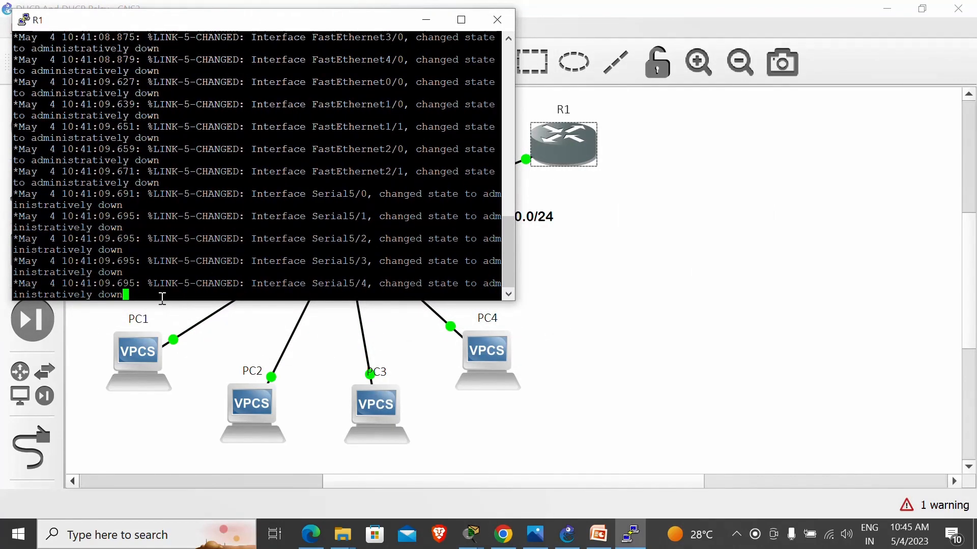
{"action": "key", "text": "Return"}
{"action": "key", "text": "Return"}
{"action": "key", "text": "Return"}
{"action": "key", "text": "Return"}
{"action": "key", "text": "Return"}
{"action": "key", "text": "Return"}
{"action": "key", "text": "Return"}
{"action": "key", "text": "Return"}
Enter global configuration mode on R1 with the configure command, accepting the terminal default
{"action": "type", "text": "co"}
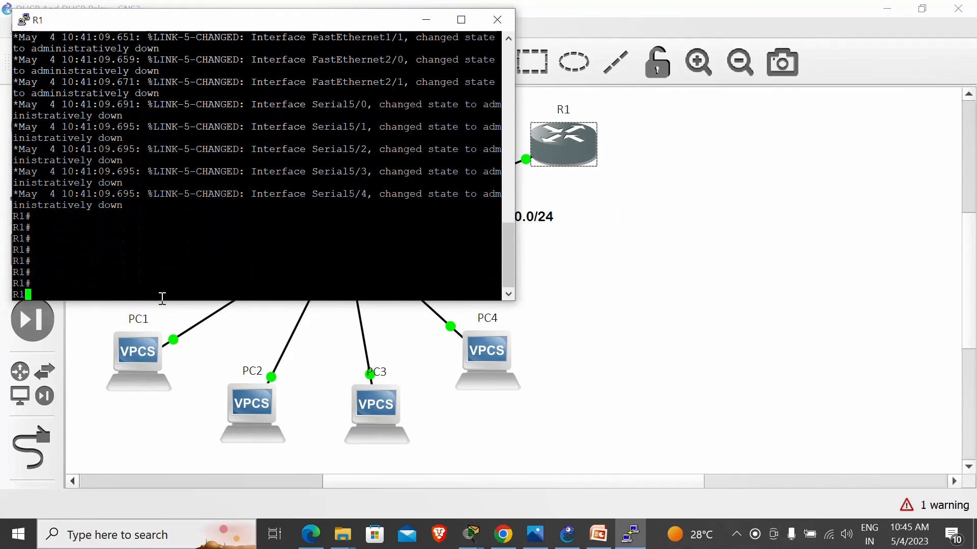
{"action": "type", "text": "nf"}
{"action": "key", "text": "Tab"}
{"action": "key", "text": "Return"}
{"action": "key", "text": "Return"}
{"action": "key", "text": "Return"}
{"action": "key", "text": "Return"}
{"action": "key", "text": "Return"}
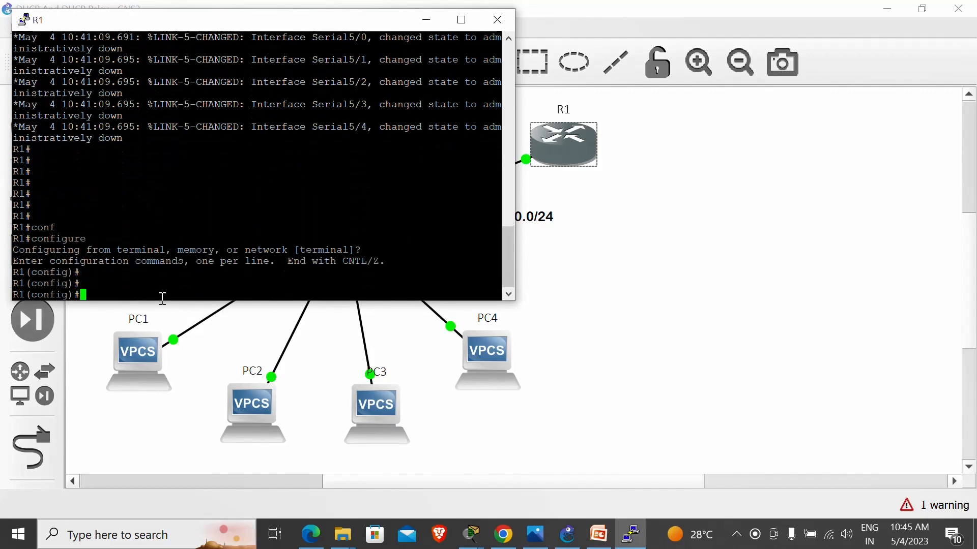
Show the interface labels on the topology and enter configuration mode for R1's interface f0/0
{"action": "type", "text": "inter"}
{"action": "key", "text": "Tab"}
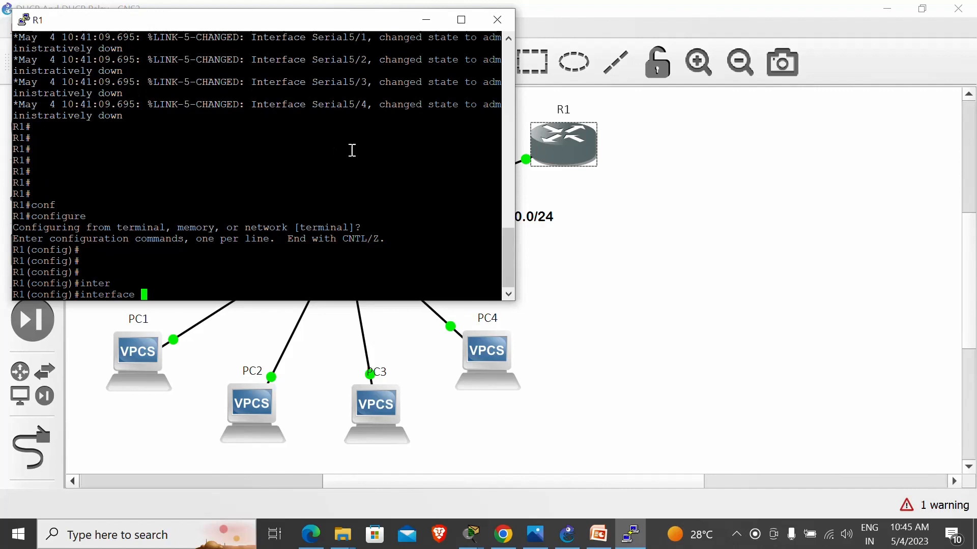
{"action": "left_click", "coordinate": [427, 19]}
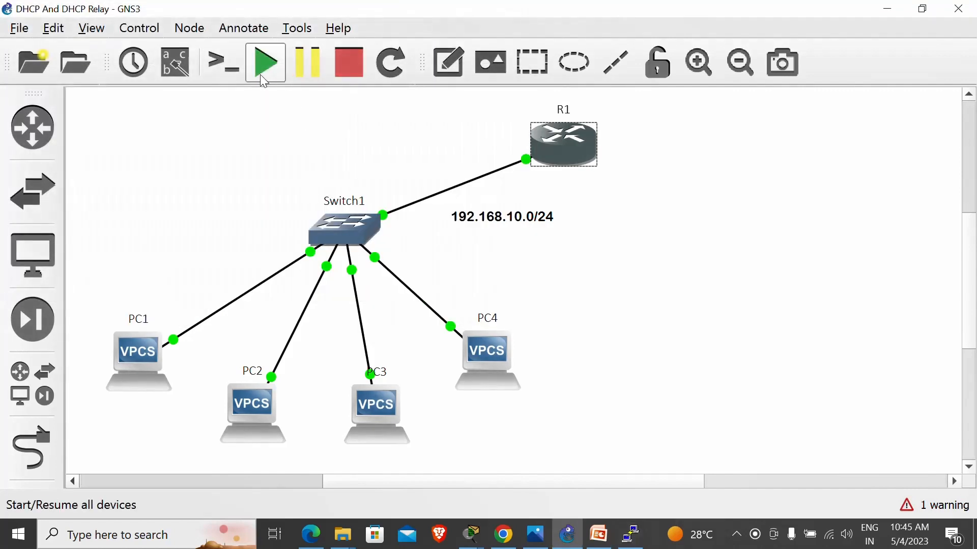
{"action": "left_click", "coordinate": [190, 67]}
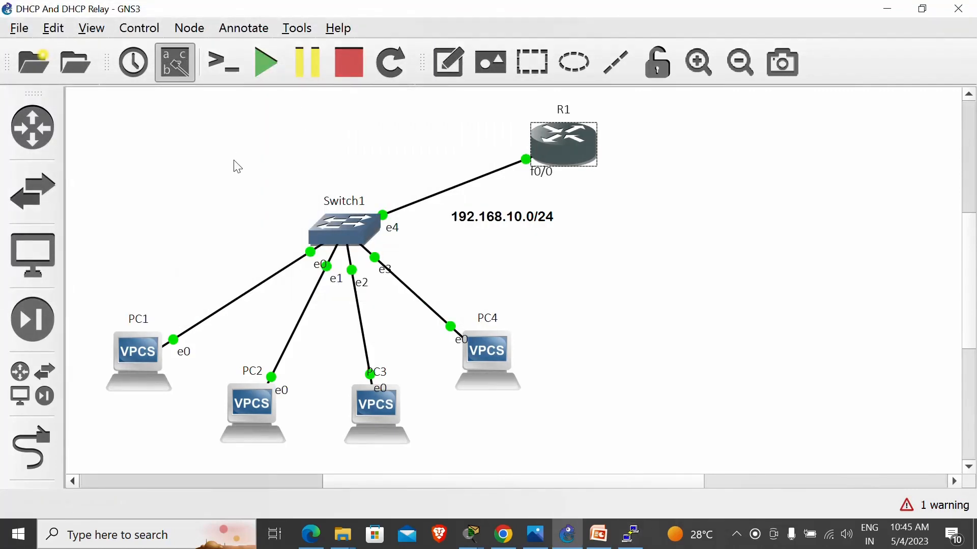
{"action": "double_click", "coordinate": [554, 154]}
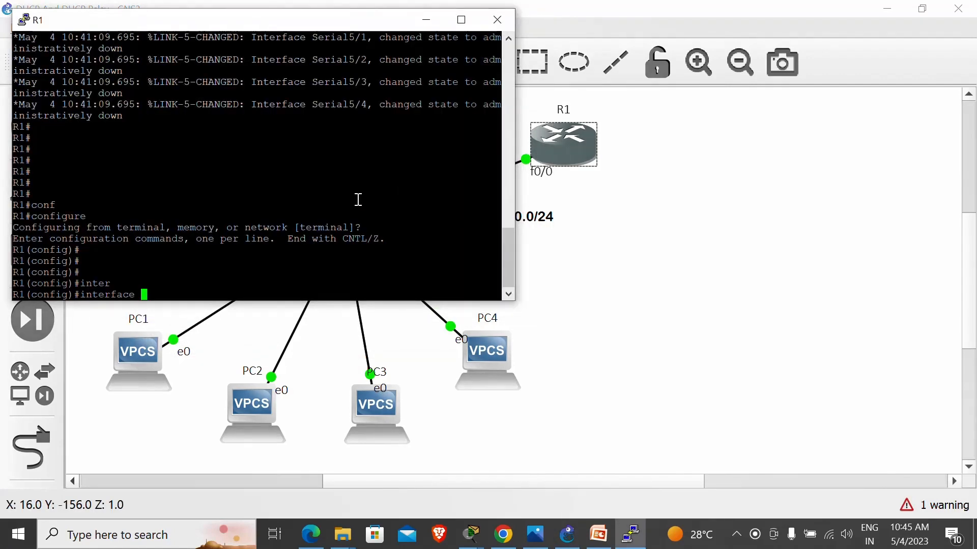
{"action": "type", "text": "0/0"}
{"action": "key", "text": "Return"}
Assign IP address 192.168.10.1 with mask 255.255.255.0 to f0/0 and enable the interface with no shutdown
{"action": "type", "text": "ip add"}
{"action": "key", "text": "Tab"}
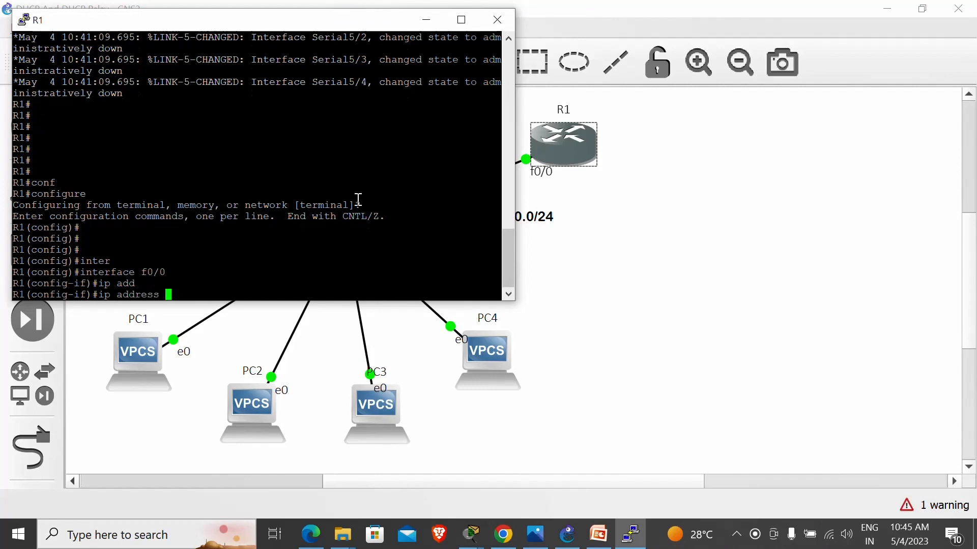
{"action": "type", "text": "192.168.10.1 255.255.255"}
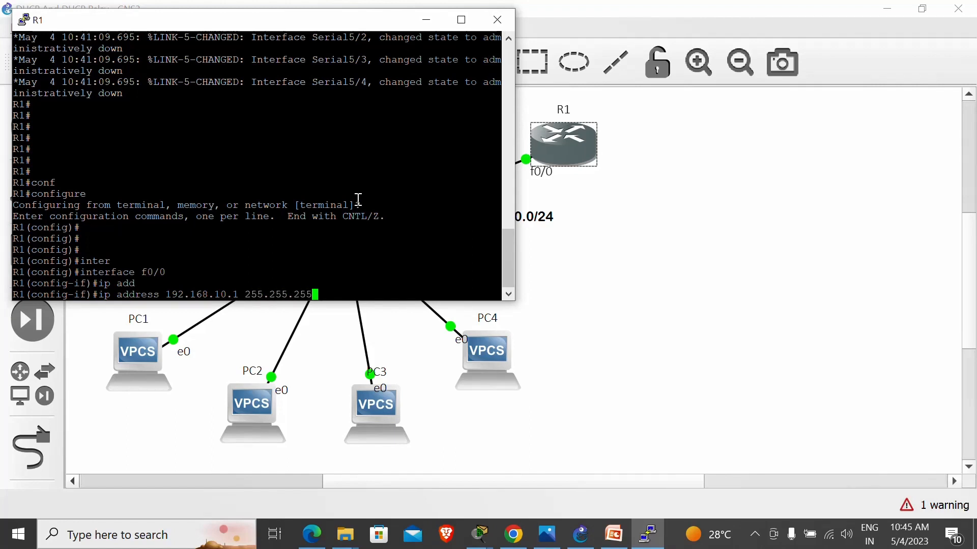
{"action": "type", "text": ".0"}
{"action": "key", "text": "Return"}
{"action": "type", "text": "no shut"}
{"action": "key", "text": "Tab"}
{"action": "key", "text": "Return"}
{"action": "key", "text": "Return"}
{"action": "key", "text": "Return"}
{"action": "key", "text": "Return"}
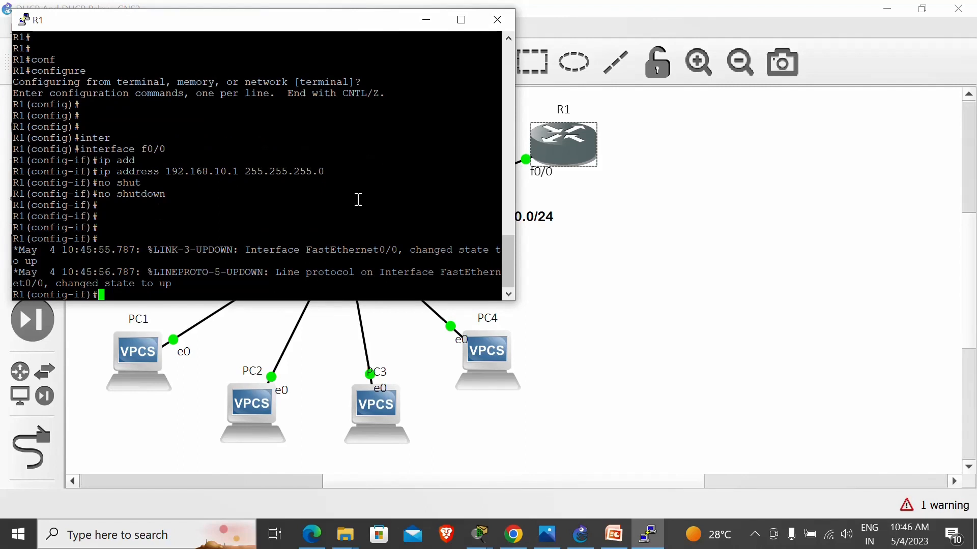
{"action": "type", "text": "ip dh"}
{"action": "key", "text": "Tab"}
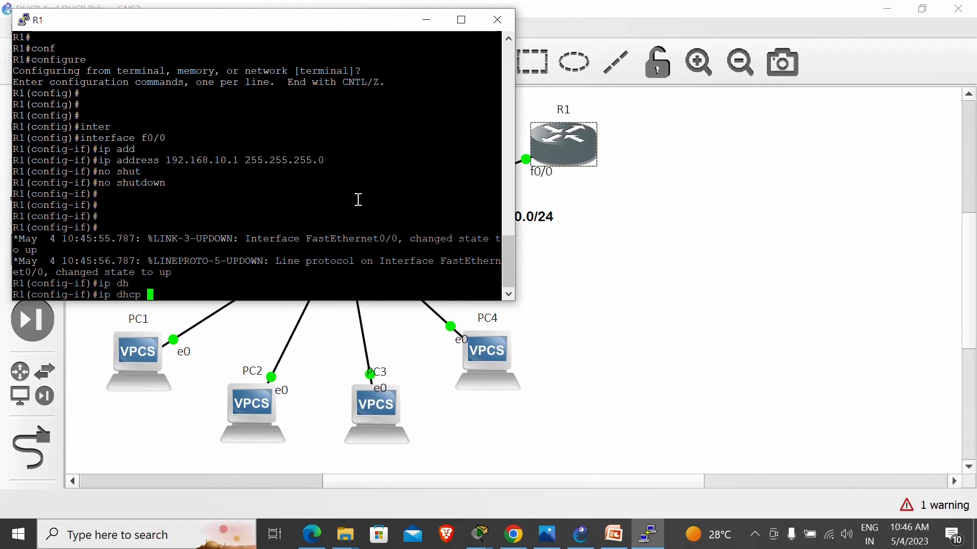
{"action": "type", "text": "po"}
{"action": "key", "text": "Tab"}
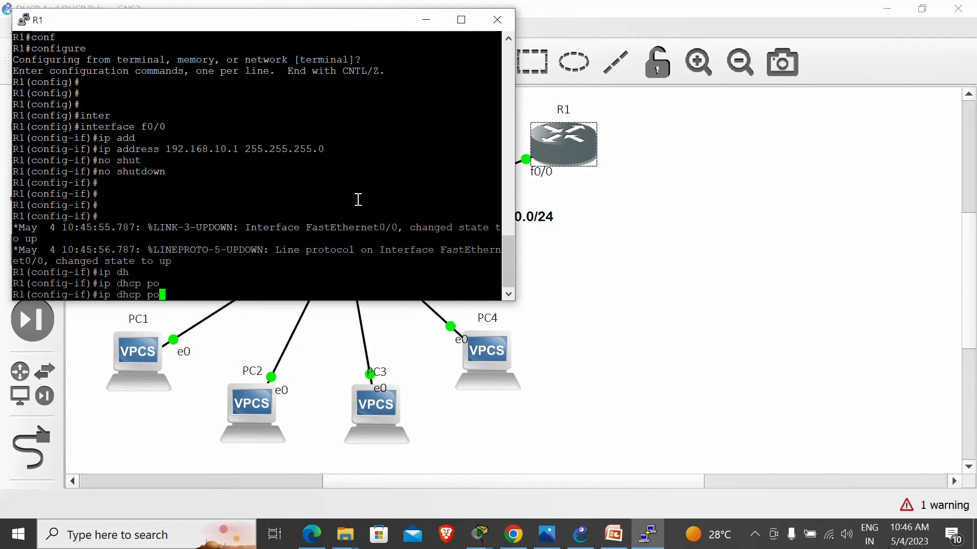
{"action": "type", "text": "o"}
{"action": "key", "text": "Tab"}
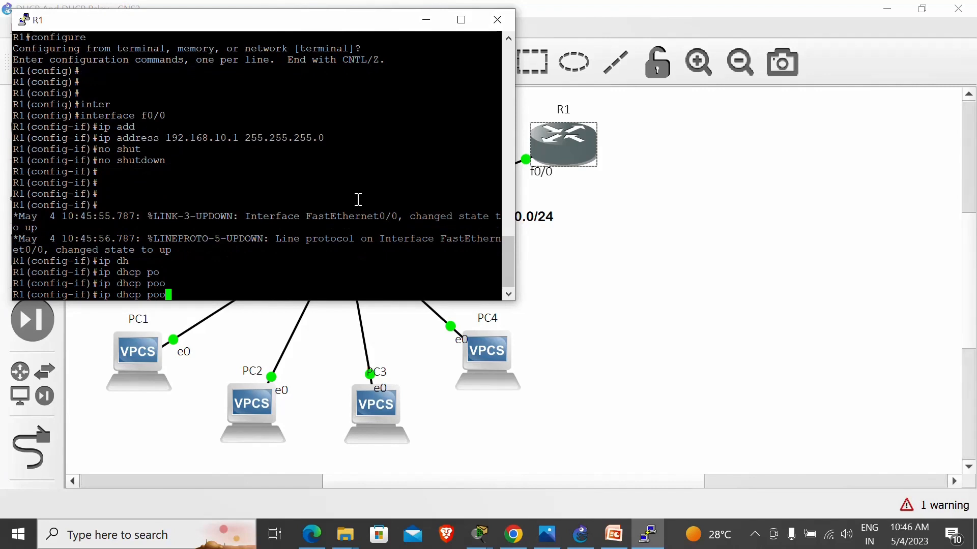
{"action": "key", "text": "BackSpace"}
{"action": "key", "text": "BackSpace"}
{"action": "key", "text": "BackSpace"}
{"action": "key", "text": "BackSpace"}
{"action": "key", "text": "BackSpace"}
{"action": "key", "text": "BackSpace"}
{"action": "key", "text": "BackSpace"}
{"action": "key", "text": "BackSpace"}
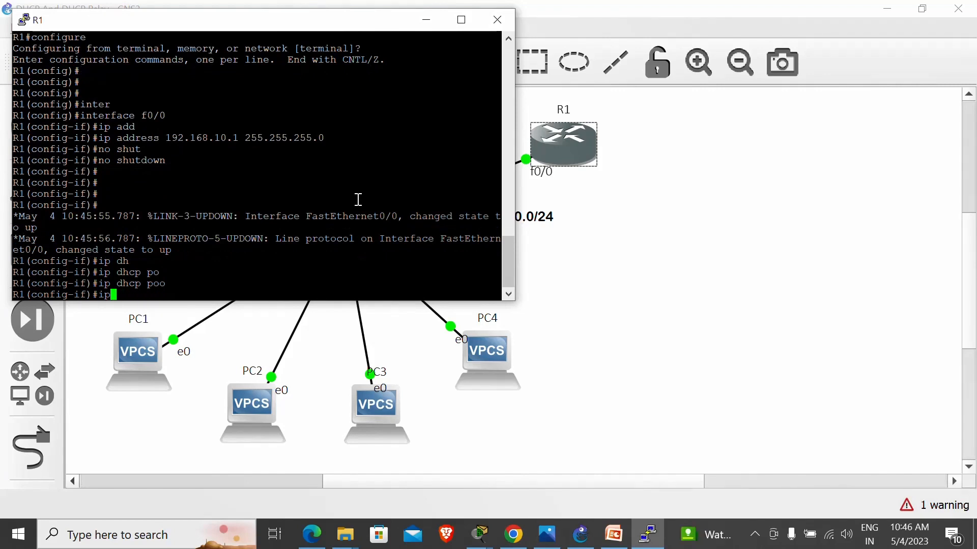
{"action": "type", "text": "iop"}
{"action": "key", "text": "BackSpace"}
{"action": "key", "text": "BackSpace"}
{"action": "key", "text": "BackSpace"}
{"action": "type", "text": "p dh"}
{"action": "key", "text": "Tab"}
{"action": "type", "text": "?"}
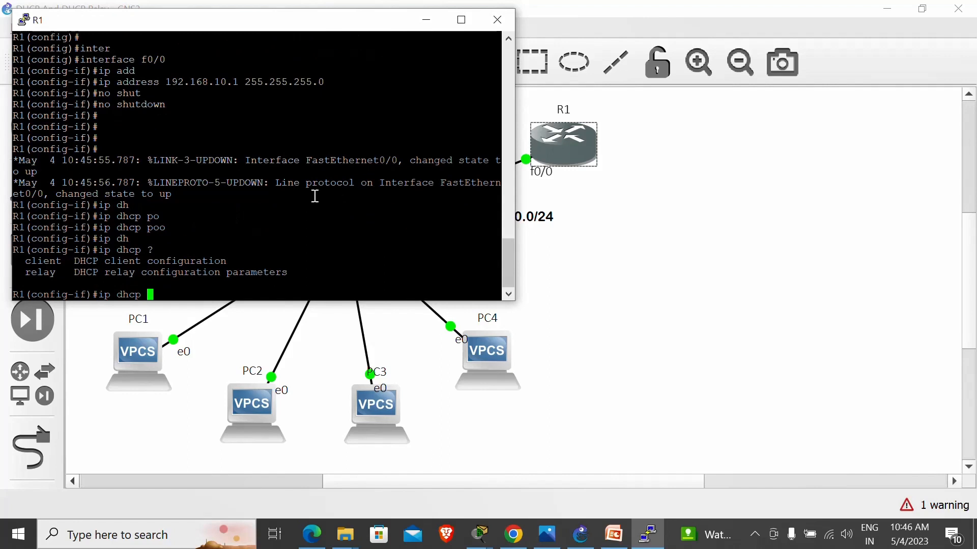
{"action": "key", "text": "BackSpace"}
{"action": "key", "text": "BackSpace"}
{"action": "key", "text": "BackSpace"}
{"action": "key", "text": "BackSpace"}
{"action": "key", "text": "BackSpace"}
{"action": "key", "text": "BackSpace"}
{"action": "key", "text": "BackSpace"}
Exit interface configuration and return to R1's global configuration mode
{"action": "type", "text": "exit"}
{"action": "key", "text": "Return"}
{"action": "key", "text": "Return"}
{"action": "key", "text": "Return"}
{"action": "key", "text": "Return"}
Create a DHCP pool named Code on R1, checking the pool command's expected argument with the built-in help
{"action": "type", "text": "ip dh"}
{"action": "key", "text": "Tab"}
{"action": "type", "text": "po"}
{"action": "key", "text": "Tab"}
{"action": "type", "text": "?"}
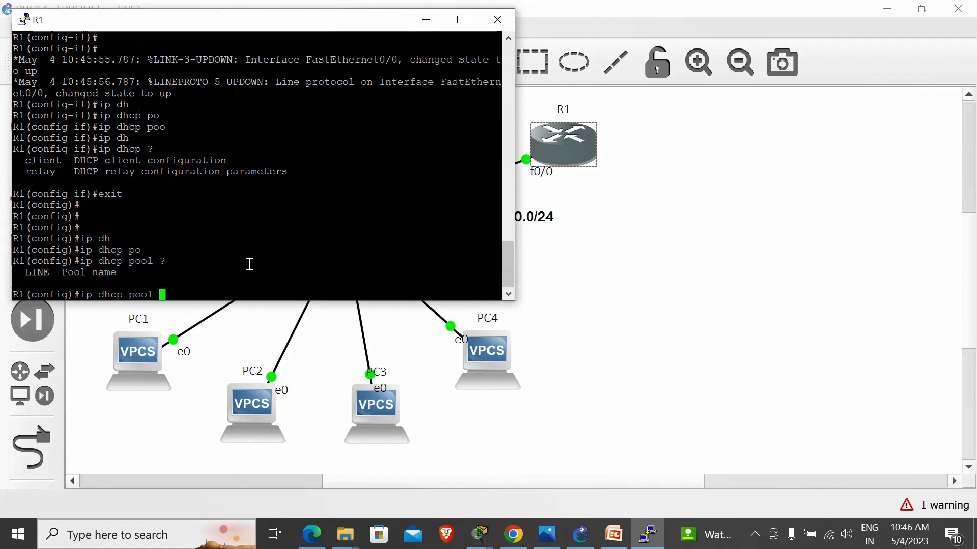
{"action": "left_click_drag", "start_coordinate": [20, 272], "coordinate": [136, 272]}
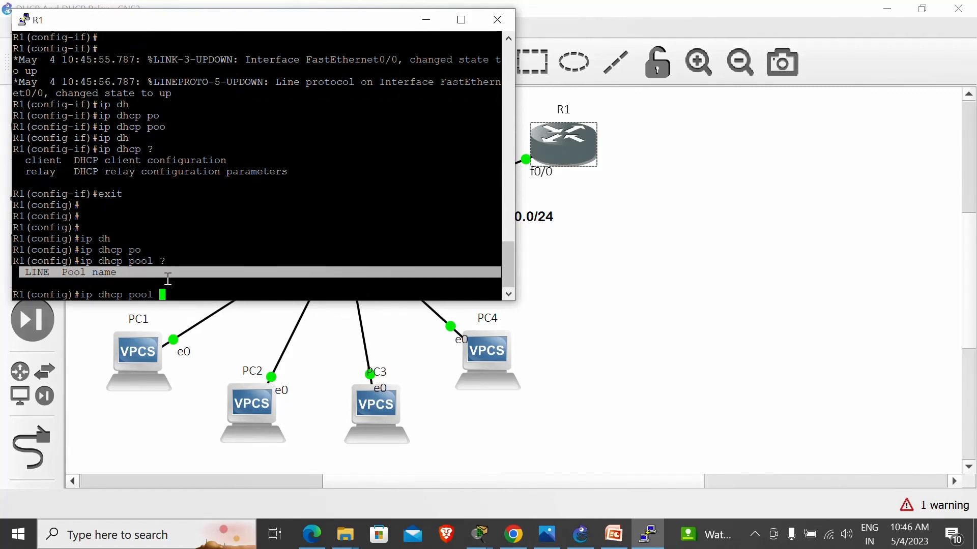
{"action": "left_click", "coordinate": [184, 294]}
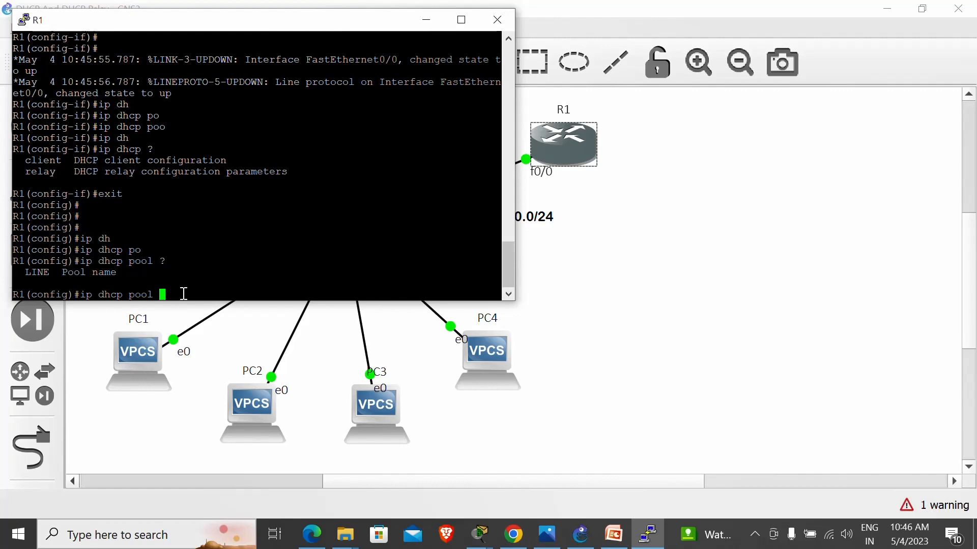
{"action": "type", "text": "Code"}
{"action": "key", "text": "Return"}
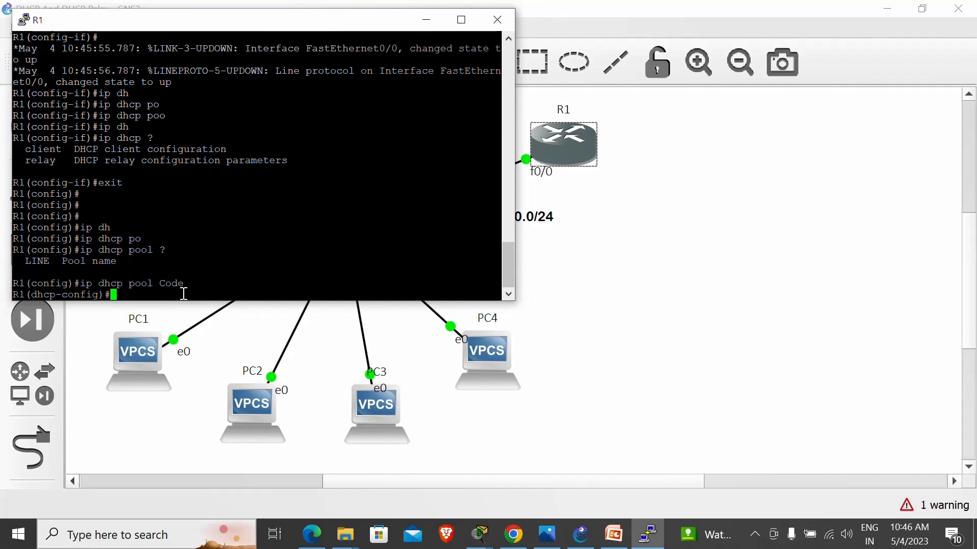
List all available DHCP pool configuration commands with the built-in help and read through to the end of the list
{"action": "type", "text": "net"}
{"action": "key", "text": "Tab"}
{"action": "key", "text": "BackSpace"}
{"action": "key", "text": "BackSpace"}
{"action": "key", "text": "BackSpace"}
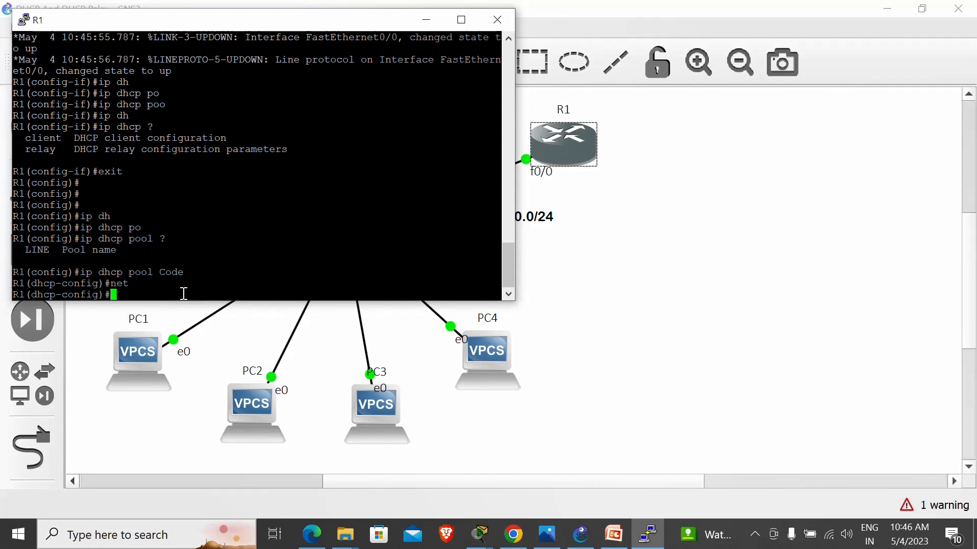
{"action": "type", "text": "?"}
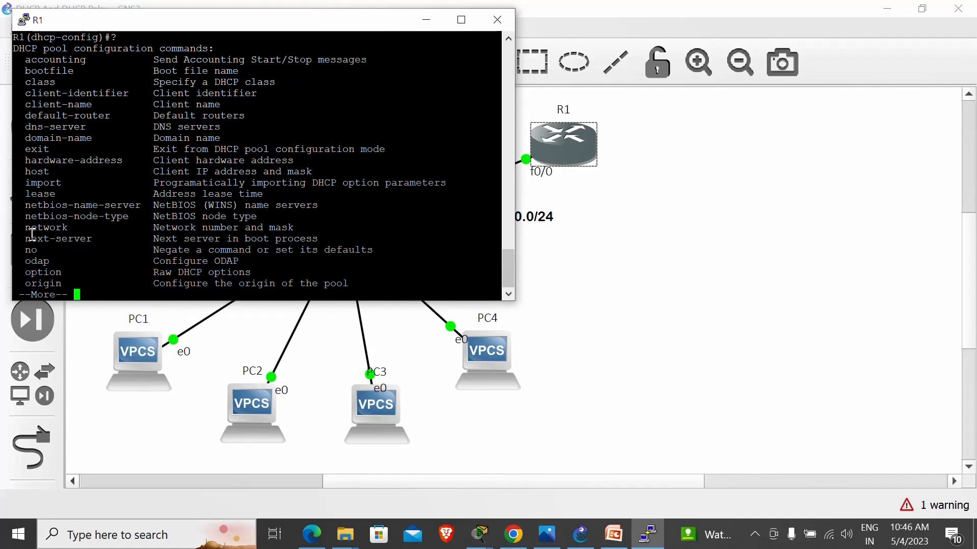
{"action": "left_click_drag", "start_coordinate": [26, 227], "coordinate": [104, 228]}
{"action": "left_click_drag", "start_coordinate": [26, 273], "coordinate": [107, 289]}
{"action": "key", "text": "Return"}
{"action": "key", "text": "Return"}
{"action": "key", "text": "Return"}
{"action": "key", "text": "Return"}
{"action": "key", "text": "Return"}
{"action": "key", "text": "Return"}
{"action": "key", "text": "Return"}
{"action": "key", "text": "Return"}
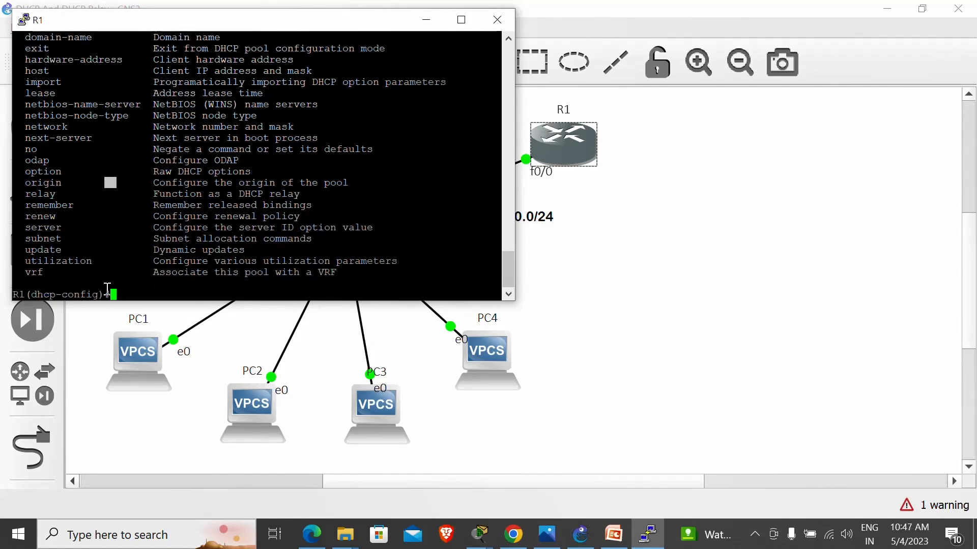
Re-enter the DHCP pool Code and look up the arguments that follow network 192.168.10.0
{"action": "key", "text": "Up"}
{"action": "key", "text": "Return"}
{"action": "type", "text": "net"}
{"action": "key", "text": "Tab"}
{"action": "type", "text": "w"}
{"action": "key", "text": "Tab"}
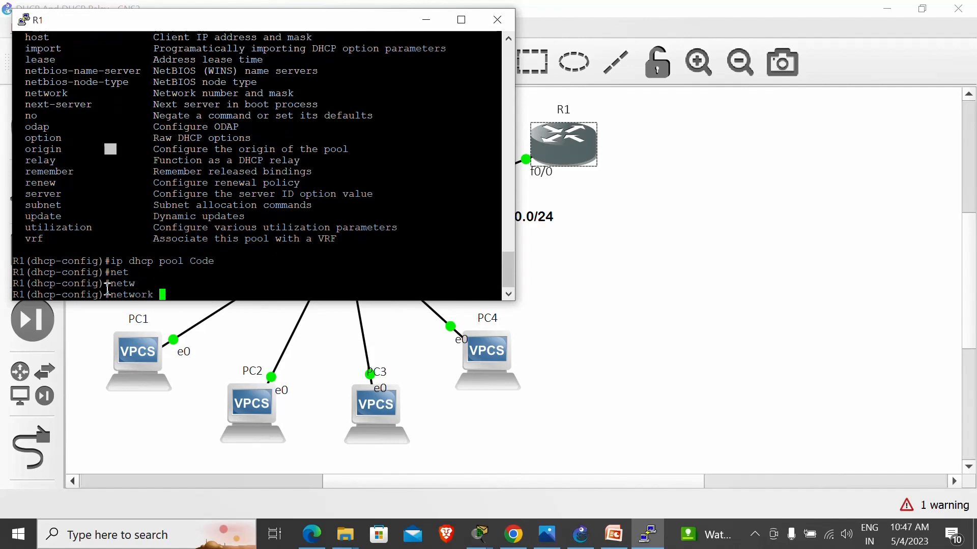
{"action": "type", "text": "192.168.10.0 255"}
{"action": "key", "text": "BackSpace"}
{"action": "key", "text": "BackSpace"}
{"action": "key", "text": "BackSpace"}
{"action": "type", "text": "?"}
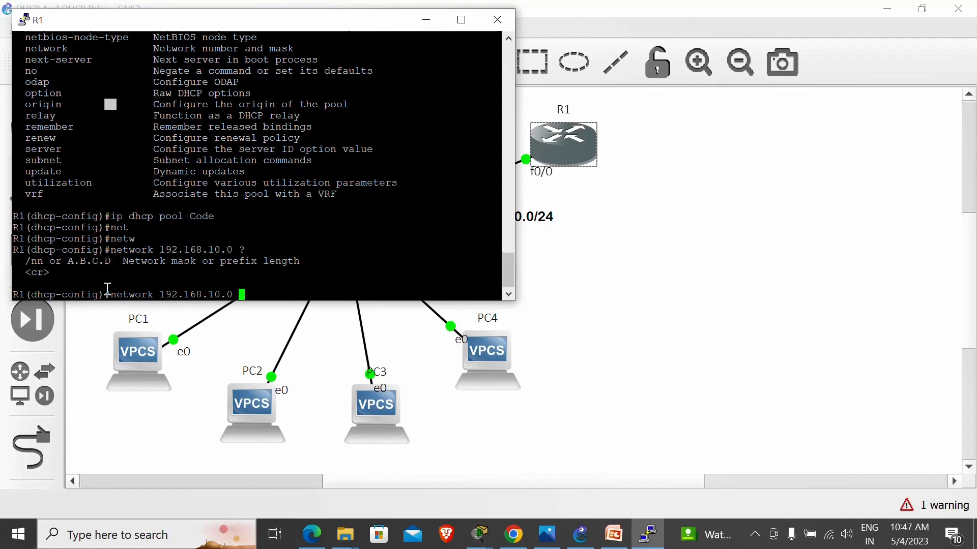
Complete the pool's 192.168.10.0 network statement with the mask 255.255.255.0
{"action": "left_click_drag", "start_coordinate": [127, 260], "coordinate": [272, 272]}
{"action": "left_click", "coordinate": [270, 298]}
{"action": "type", "text": "22"}
{"action": "key", "text": "BackSpace"}
{"action": "type", "text": "55.255.255.0"}
{"action": "key", "text": "Return"}
Set the pool's DNS server to 192.168.10.1
{"action": "type", "text": "dns"}
{"action": "key", "text": "Tab"}
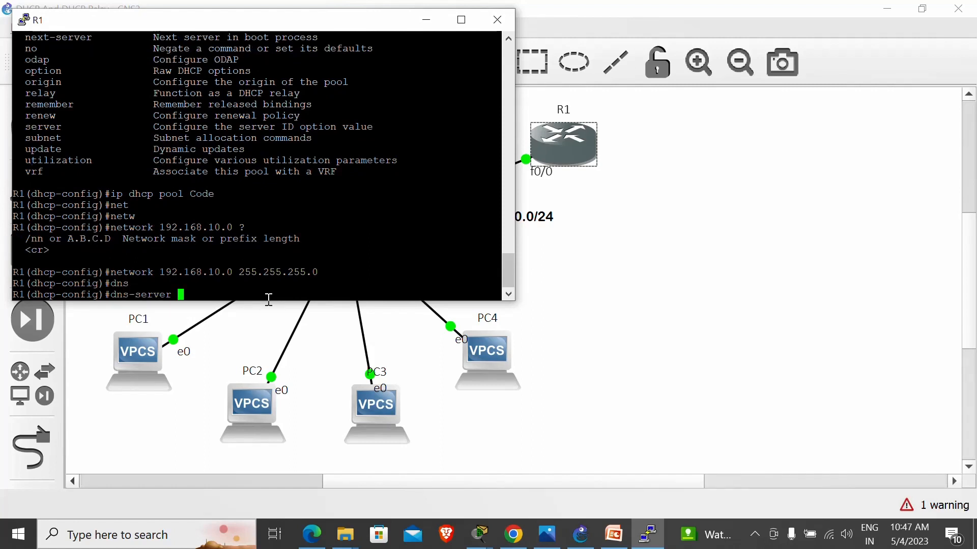
{"action": "type", "text": "192.168.10.1"}
{"action": "key", "text": "Return"}
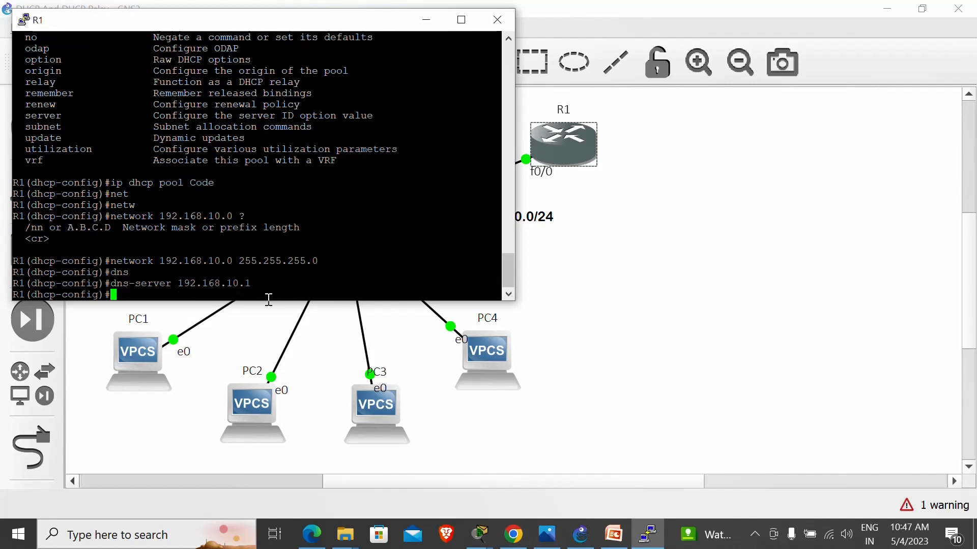
Set the pool's default router to 192.168.10.1
{"action": "type", "text": "dn"}
{"action": "key", "text": "Tab"}
{"action": "type", "text": "s-ser"}
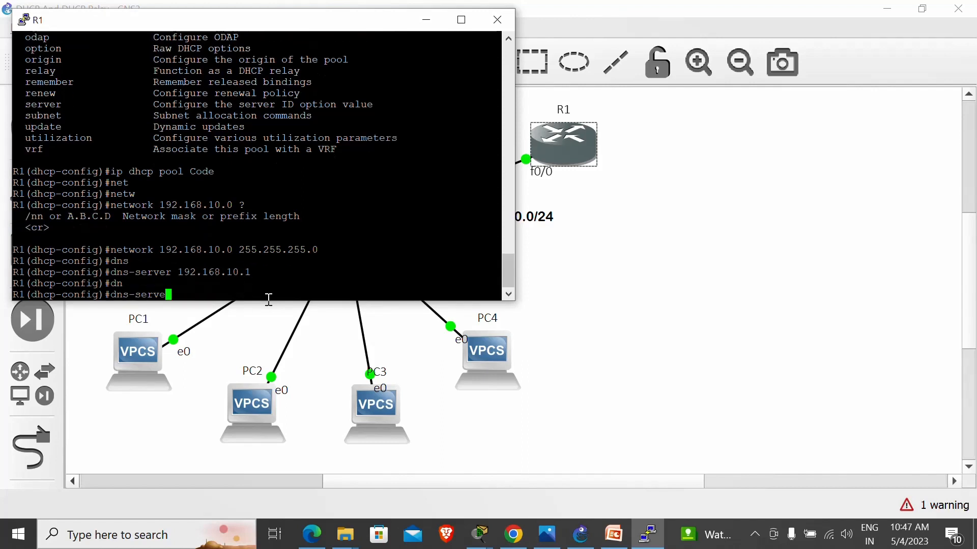
{"action": "key", "text": "BackSpace"}
{"action": "key", "text": "BackSpace"}
{"action": "key", "text": "BackSpace"}
{"action": "key", "text": "BackSpace"}
{"action": "key", "text": "BackSpace"}
{"action": "key", "text": "BackSpace"}
{"action": "type", "text": "e"}
{"action": "key", "text": "Tab"}
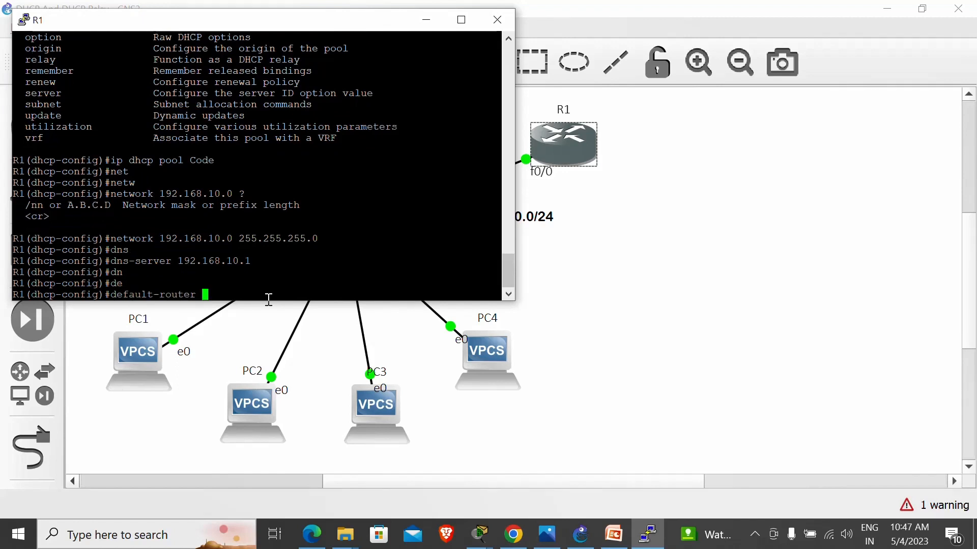
{"action": "type", "text": "192.168.10.1"}
{"action": "left_click_drag", "start_coordinate": [148, 293], "coordinate": [318, 295]}
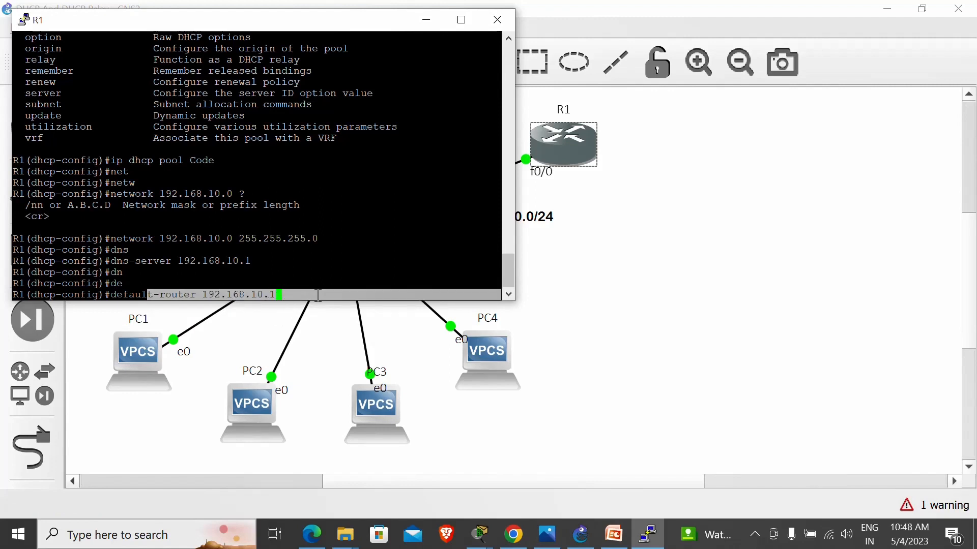
{"action": "left_click", "coordinate": [293, 295]}
{"action": "key", "text": "Return"}
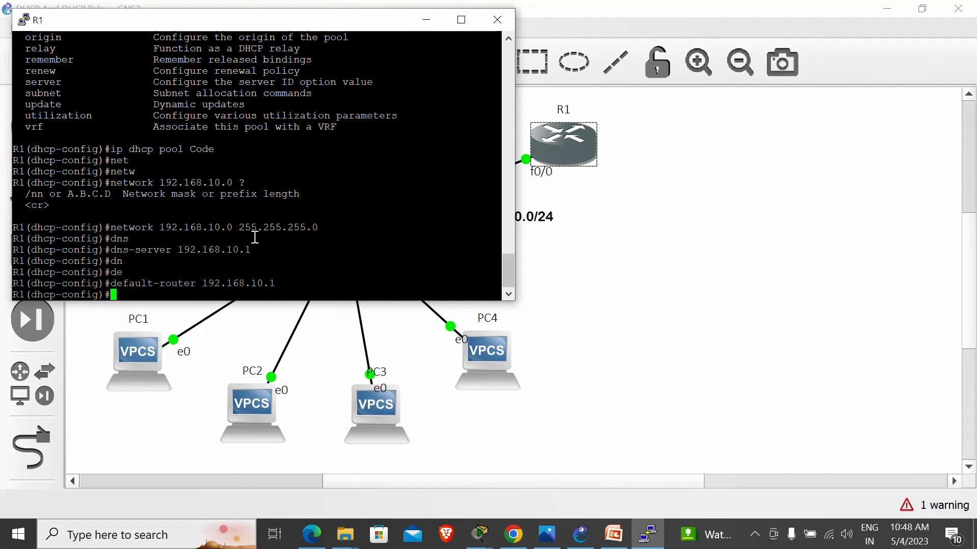
{"action": "left_click_drag", "start_coordinate": [160, 249], "coordinate": [240, 240]}
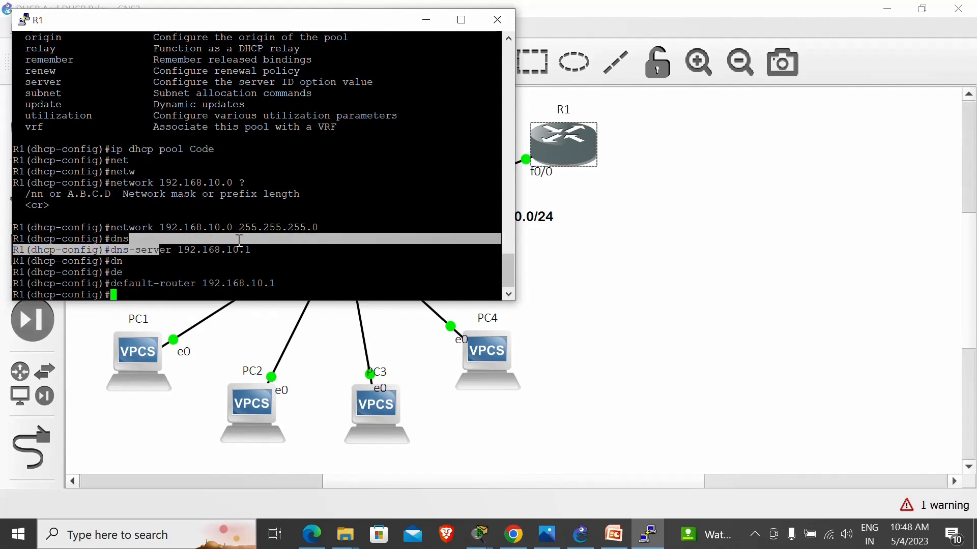
{"action": "left_click_drag", "start_coordinate": [153, 283], "coordinate": [231, 290]}
{"action": "left_click", "coordinate": [231, 290]}
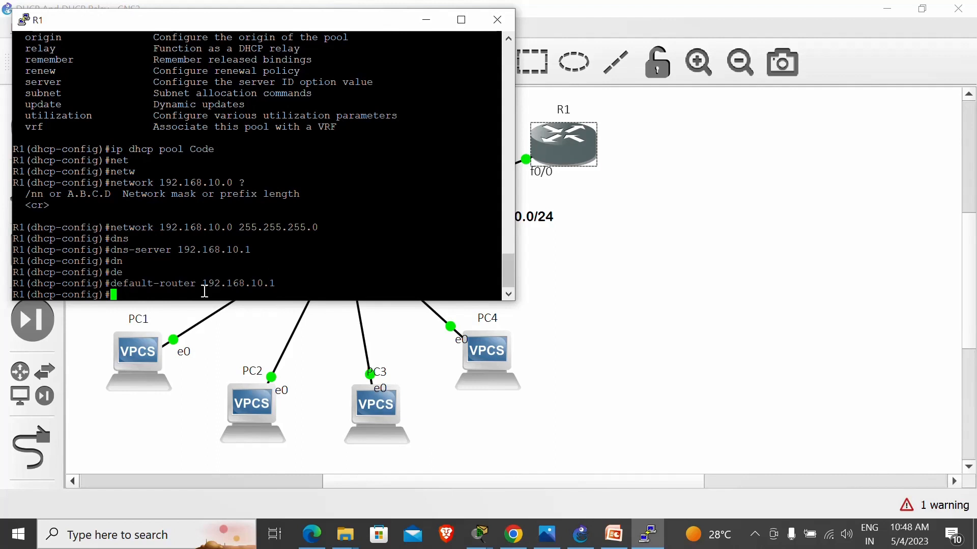
Set the pool's domain name to codevirus.in and exit to global configuration mode
{"action": "type", "text": "dom"}
{"action": "key", "text": "Tab"}
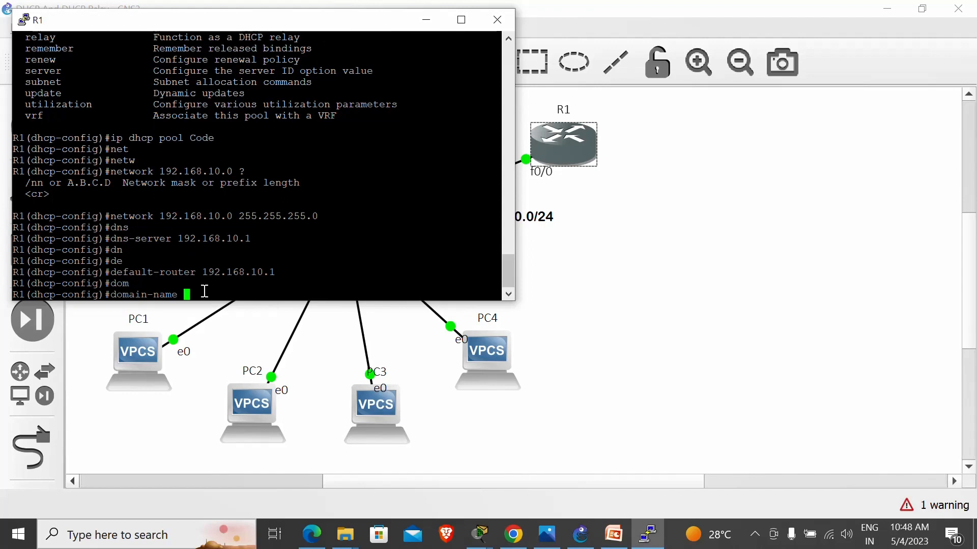
{"action": "type", "text": "codevirus"}
{"action": "type", "text": ".com"}
{"action": "key", "text": "BackSpace"}
{"action": "key", "text": "BackSpace"}
{"action": "key", "text": "BackSpace"}
{"action": "type", "text": "in"}
{"action": "key", "text": "Return"}
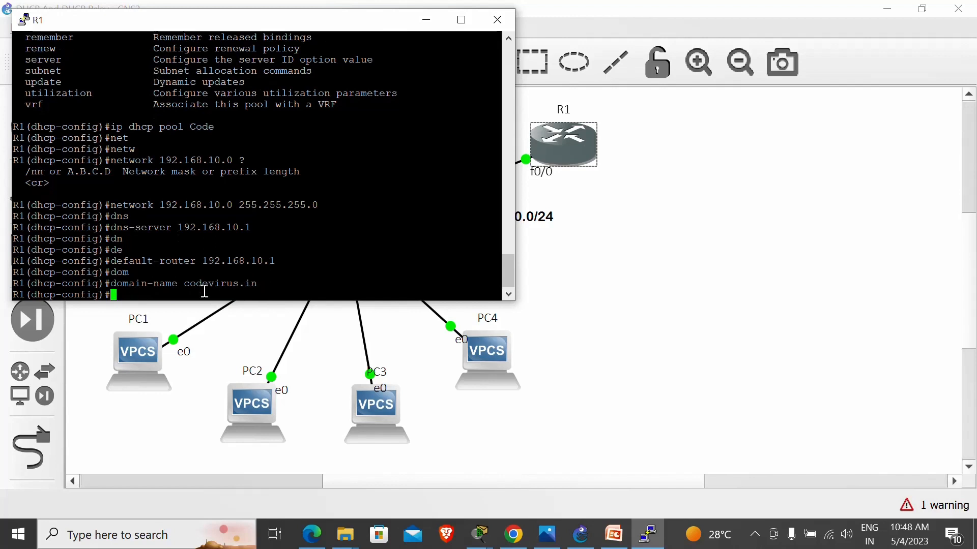
{"action": "type", "text": "exit"}
{"action": "key", "text": "Return"}
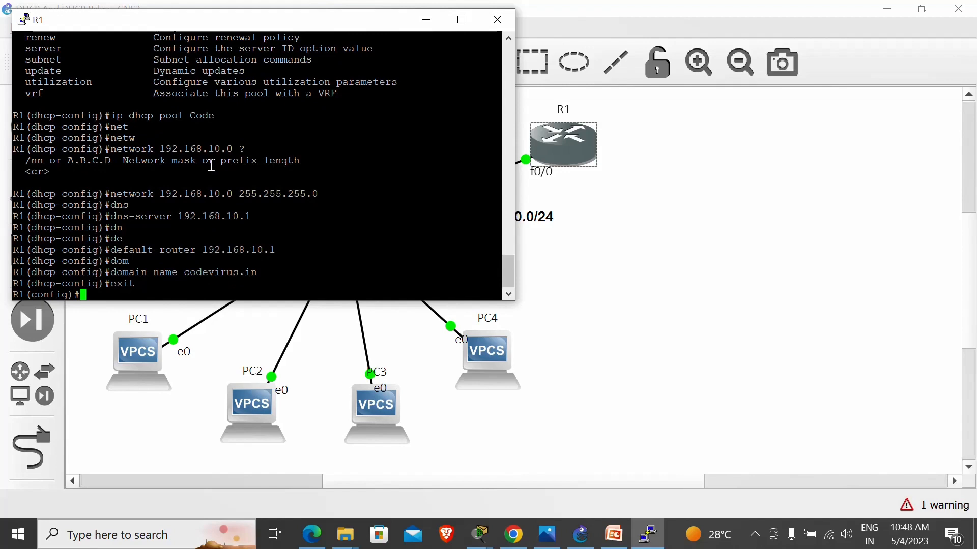
Move R1's console clear of the topology and add a text note reading 192.168.10.1 beside R1's f0/0 link
{"action": "left_click_drag", "start_coordinate": [216, 29], "coordinate": [677, 210]}
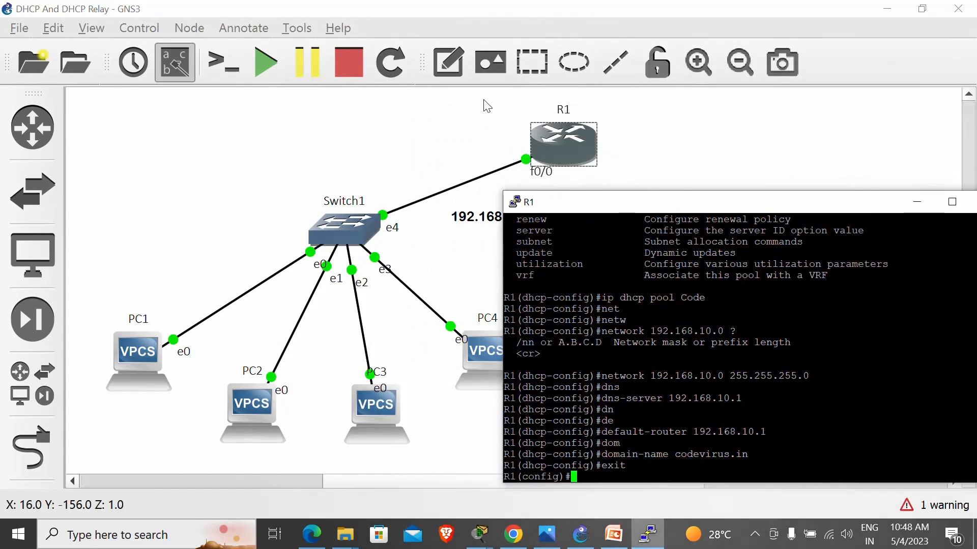
{"action": "left_click", "coordinate": [448, 61]}
{"action": "left_click", "coordinate": [432, 137]}
{"action": "type", "text": "192.168.10.1"}
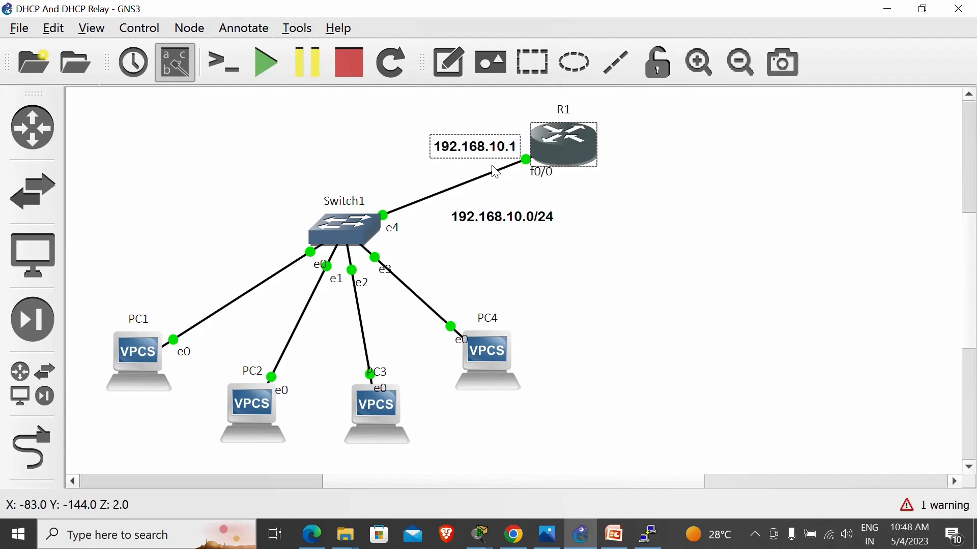
{"action": "left_click", "coordinate": [351, 156]}
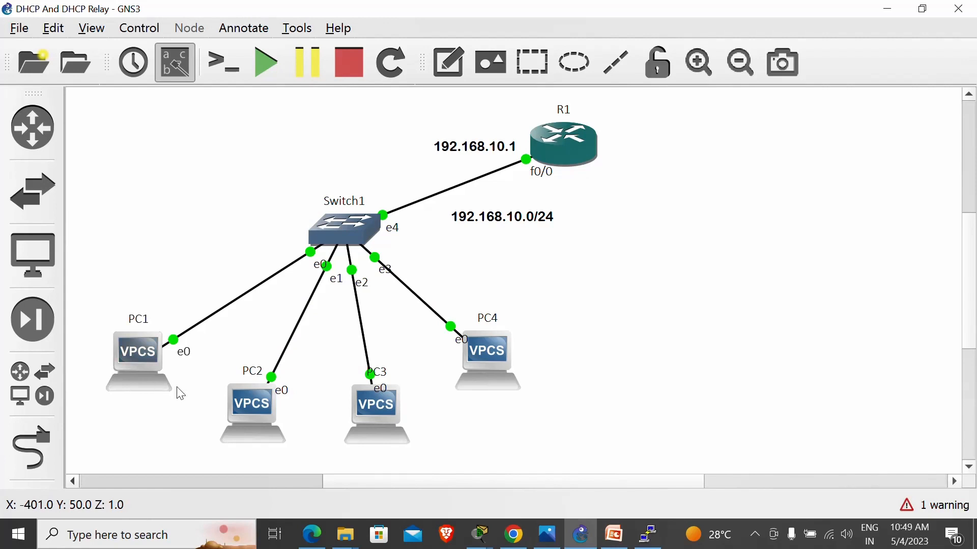
Return to R1's console and exclude 192.168.10.1 from DHCP assignment, checking the excluded-address command's arguments with the built-in help
{"action": "mouse_move", "coordinate": [162, 391]}
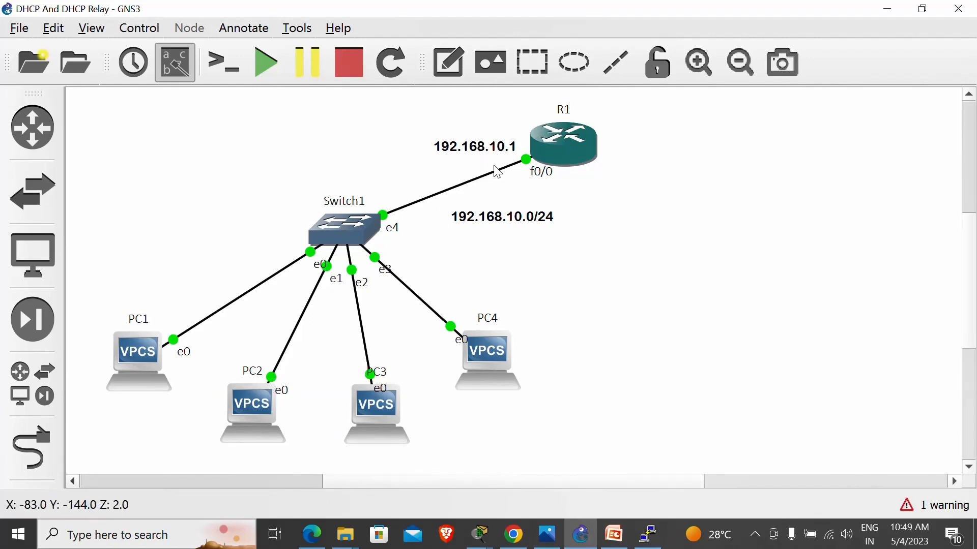
{"action": "double_click", "coordinate": [541, 154]}
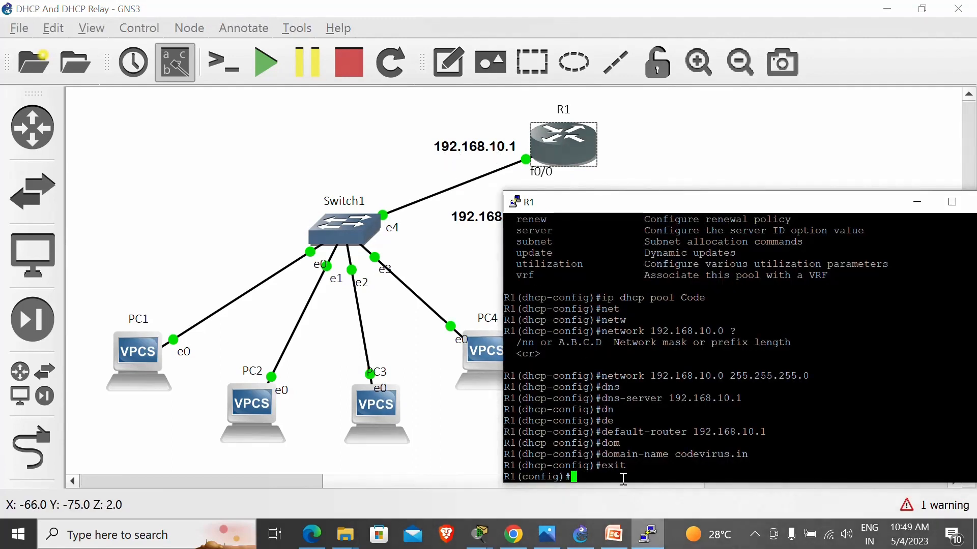
{"action": "type", "text": "ip dh"}
{"action": "key", "text": "Tab"}
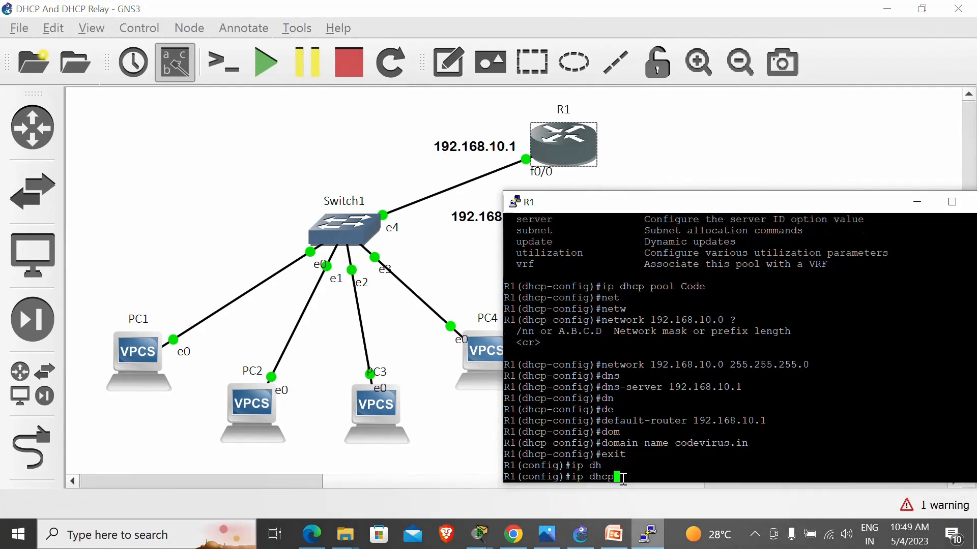
{"action": "type", "text": "ex"}
{"action": "key", "text": "Tab"}
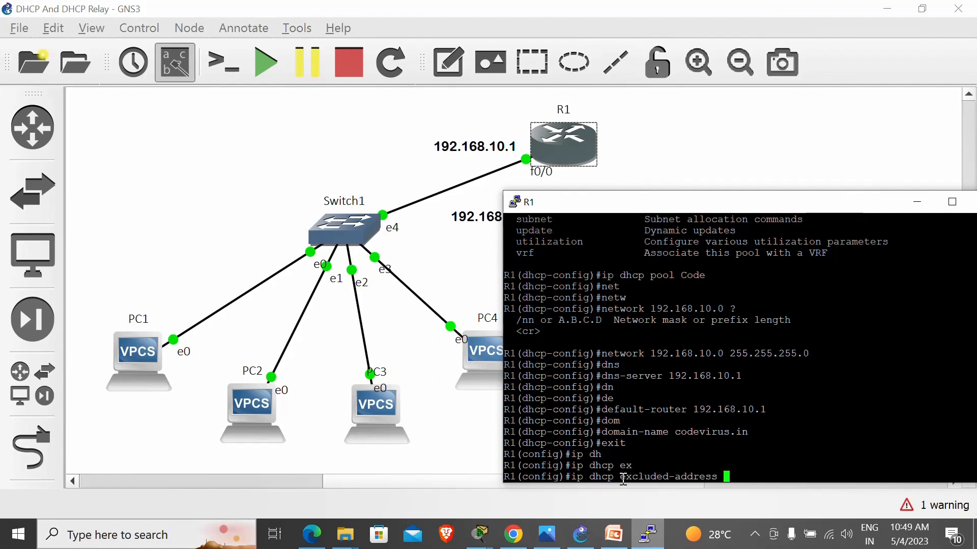
{"action": "type", "text": "?"}
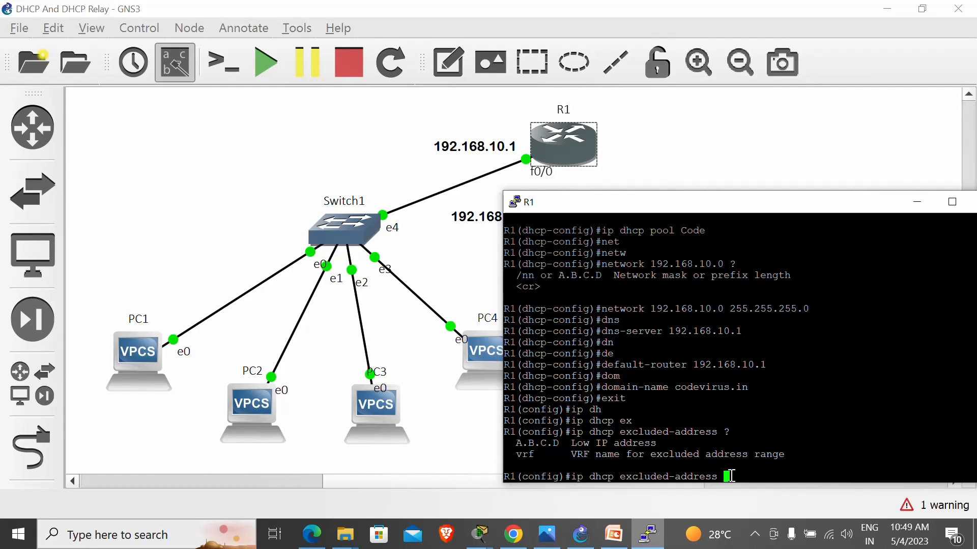
{"action": "type", "text": "192.168.10.1"}
{"action": "key", "text": "Return"}
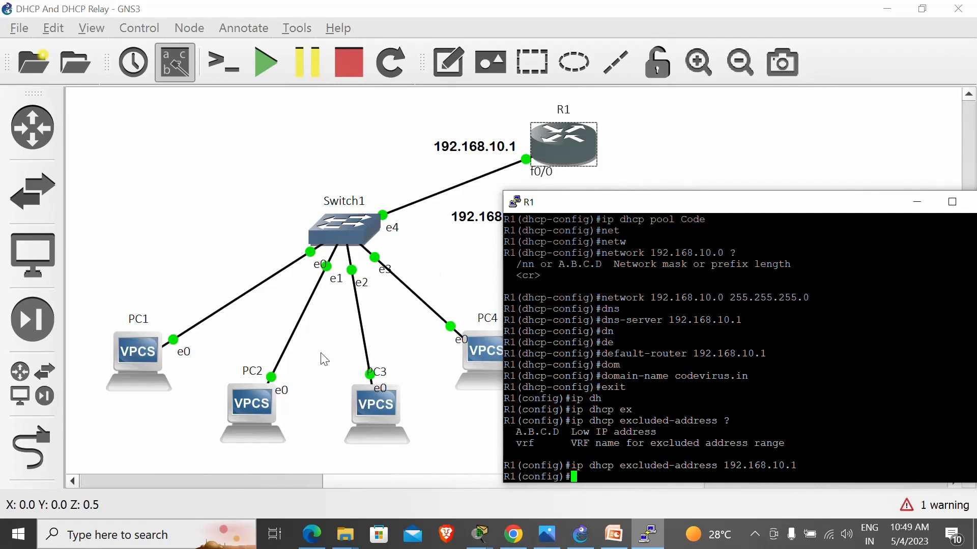
Exclude the address range 192.168.10.10 to 192.168.10.22 from DHCP assignment on R1
{"action": "type", "text": "ip dh"}
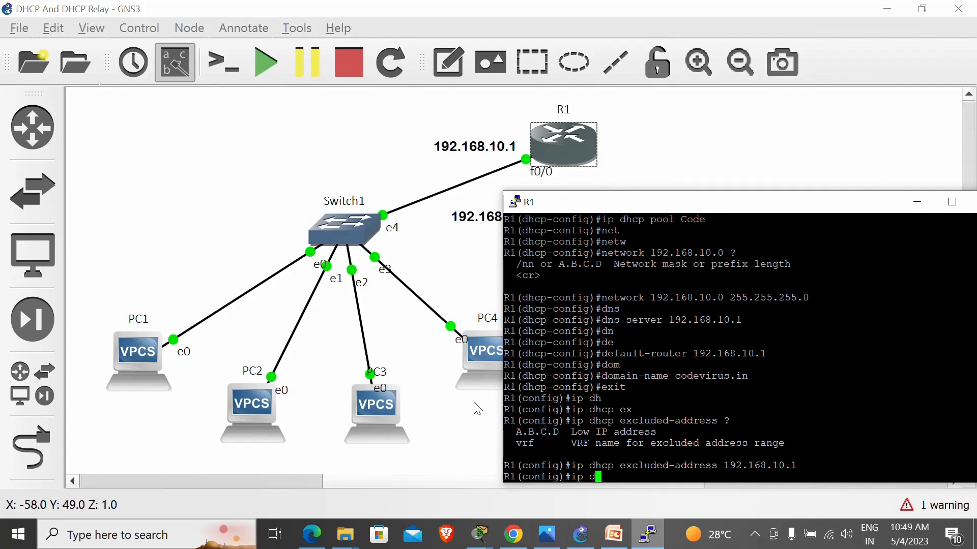
{"action": "key", "text": "Tab"}
{"action": "type", "text": "e"}
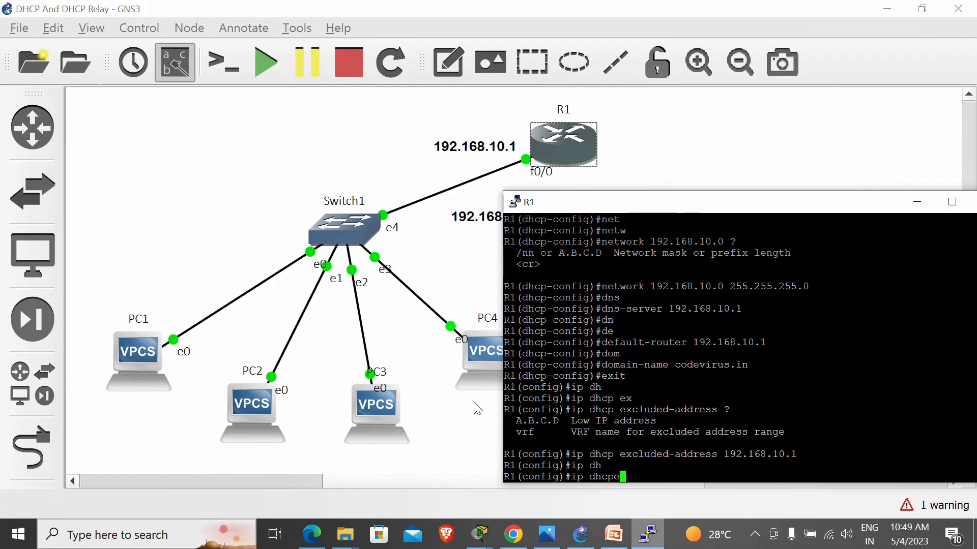
{"action": "key", "text": "BackSpace"}
{"action": "type", "text": "ex"}
{"action": "key", "text": "Tab"}
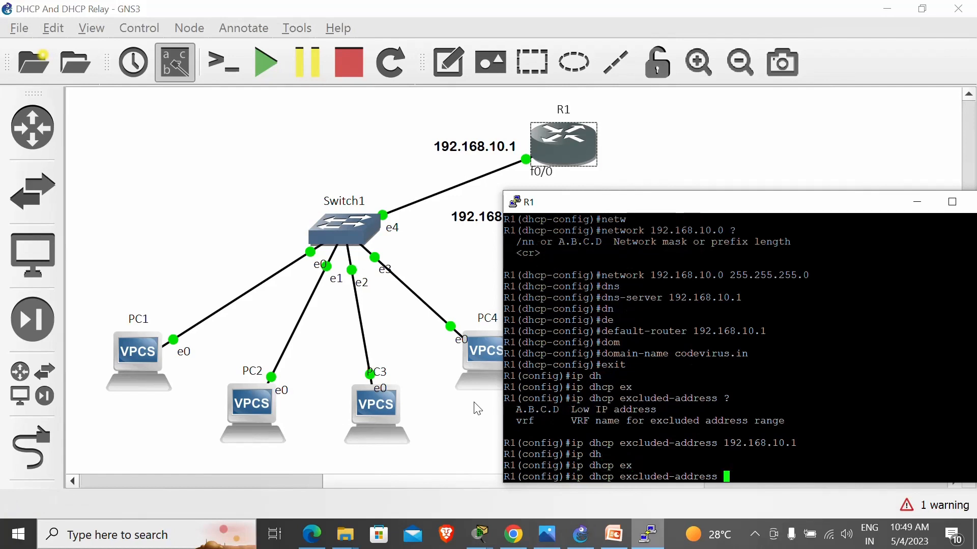
{"action": "type", "text": "192.168.10.10"}
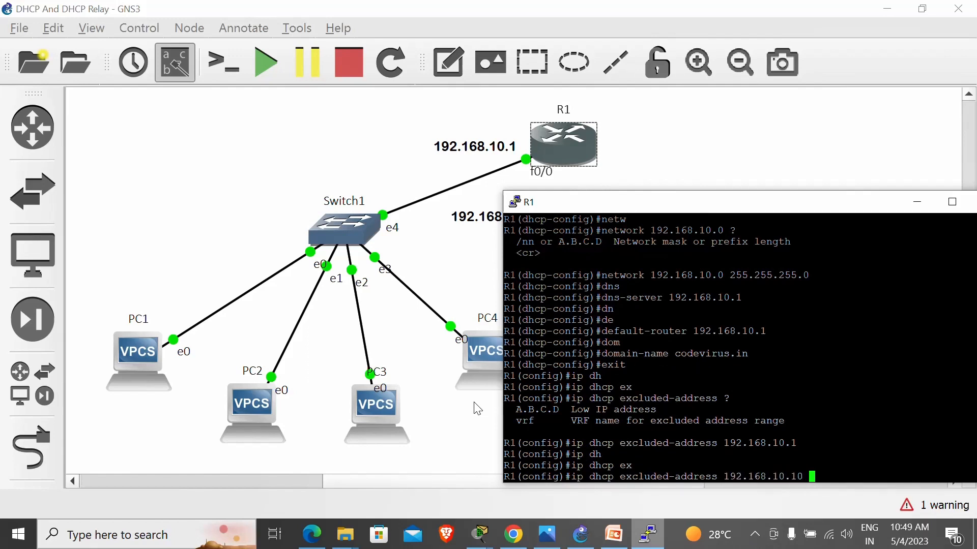
{"action": "type", "text": " 192.168.10.22"}
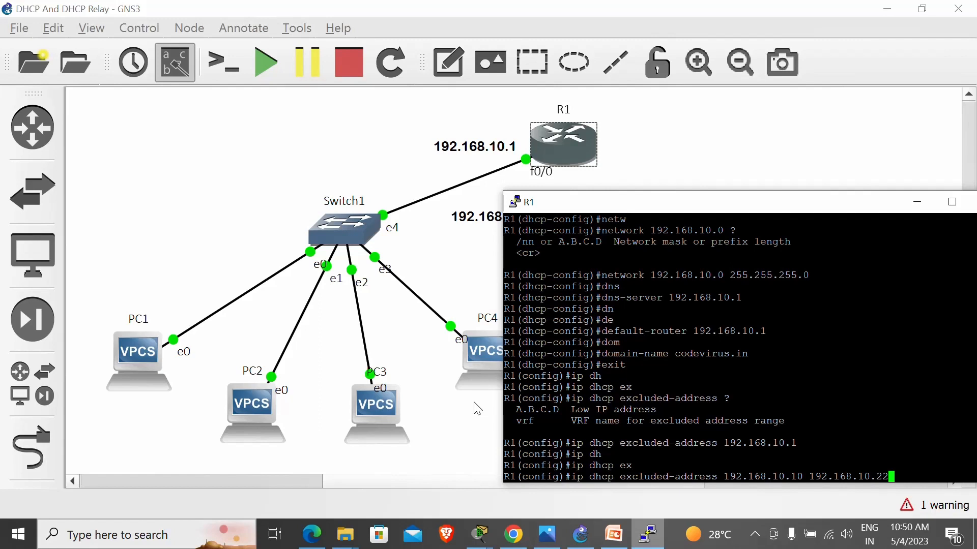
{"action": "key", "text": "Return"}
{"action": "key", "text": "Return"}
{"action": "key", "text": "Return"}
{"action": "key", "text": "Return"}
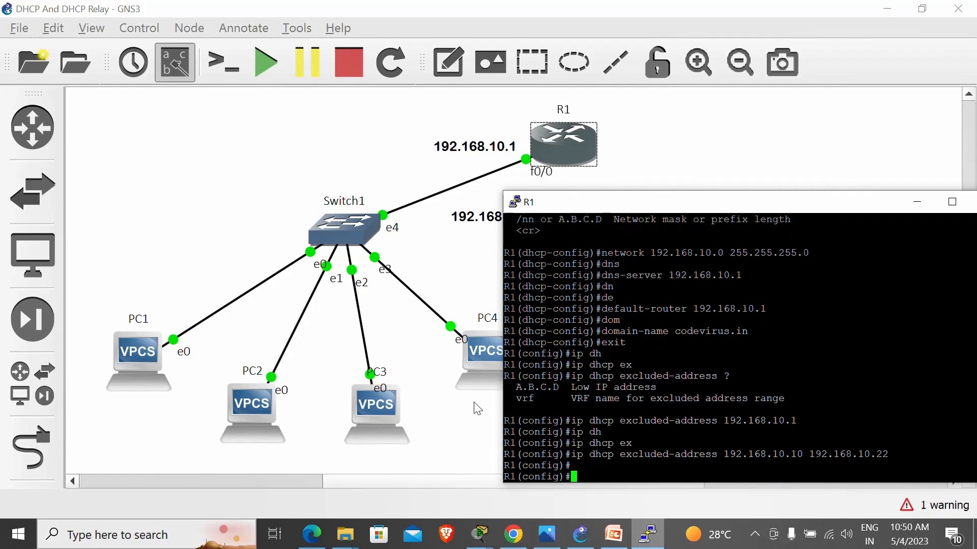
Exit global configuration mode on R1 to privileged EXEC mode and bring the topology back to the front
{"action": "type", "text": "exit"}
{"action": "key", "text": "Return"}
{"action": "key", "text": "Return"}
{"action": "key", "text": "Return"}
{"action": "key", "text": "Return"}
{"action": "key", "text": "Return"}
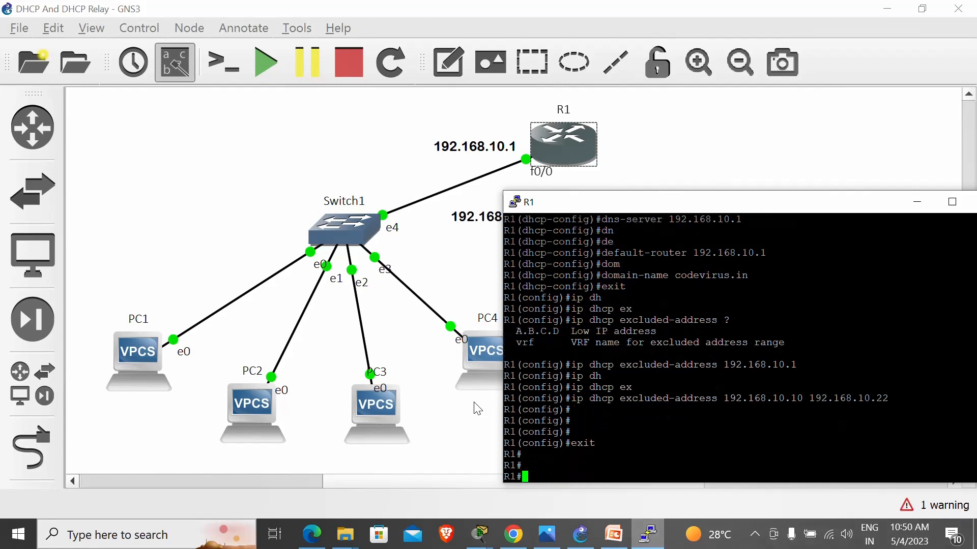
{"action": "key", "text": "Return"}
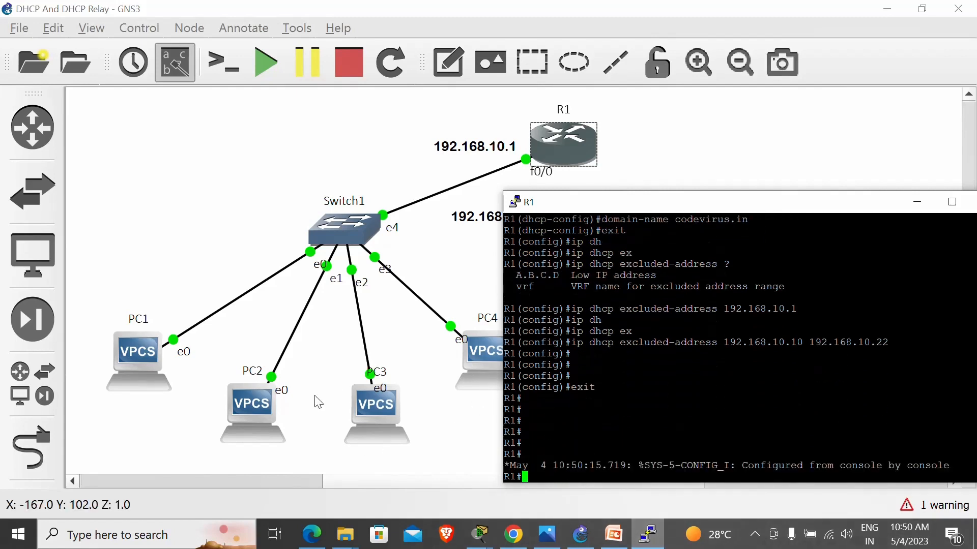
{"action": "left_click", "coordinate": [186, 245]}
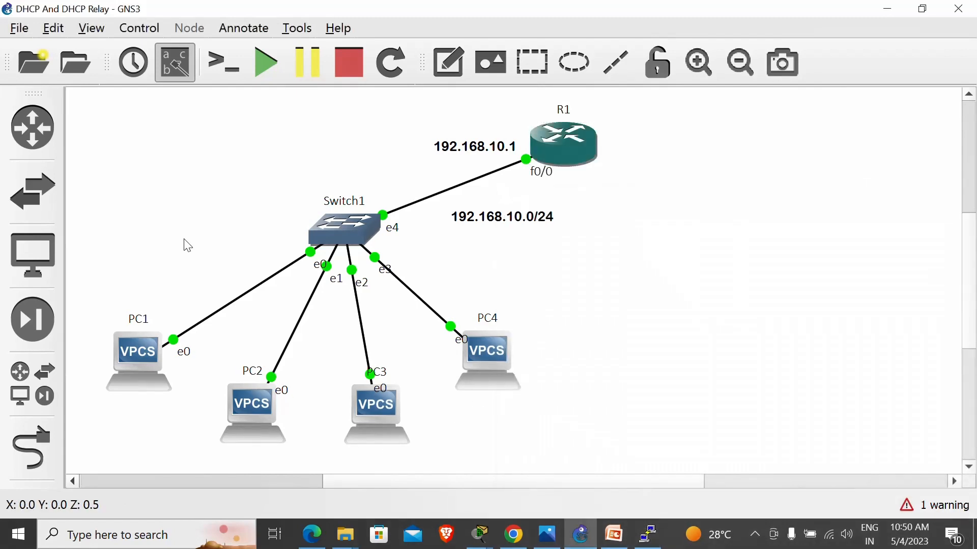
Switch to Packet Tracer and examine PC1's IP Configuration, gateway/DNS and FastEthernet0 settings, toggling IPv4 gateway/DNS to Static and back to DHCP
{"action": "left_click", "coordinate": [127, 365]}
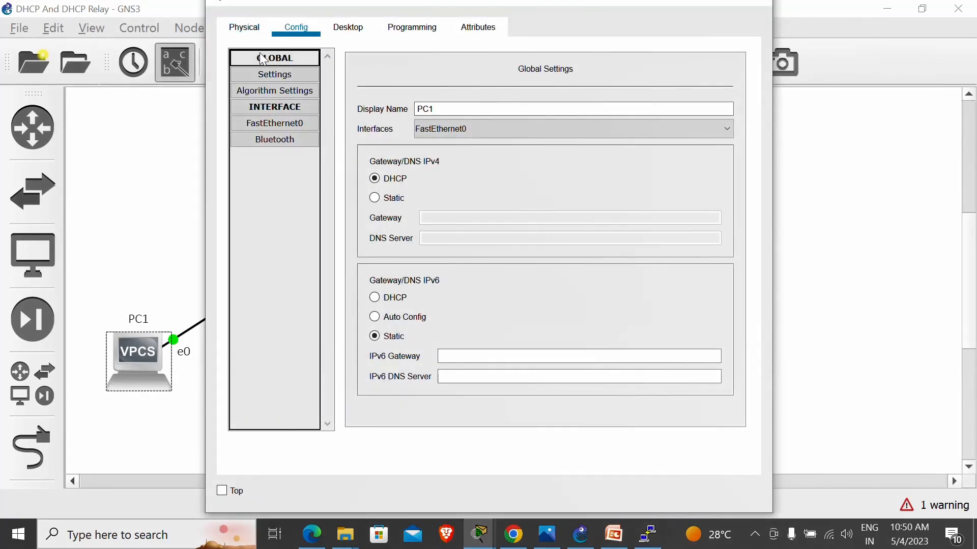
{"action": "left_click", "coordinate": [355, 30]}
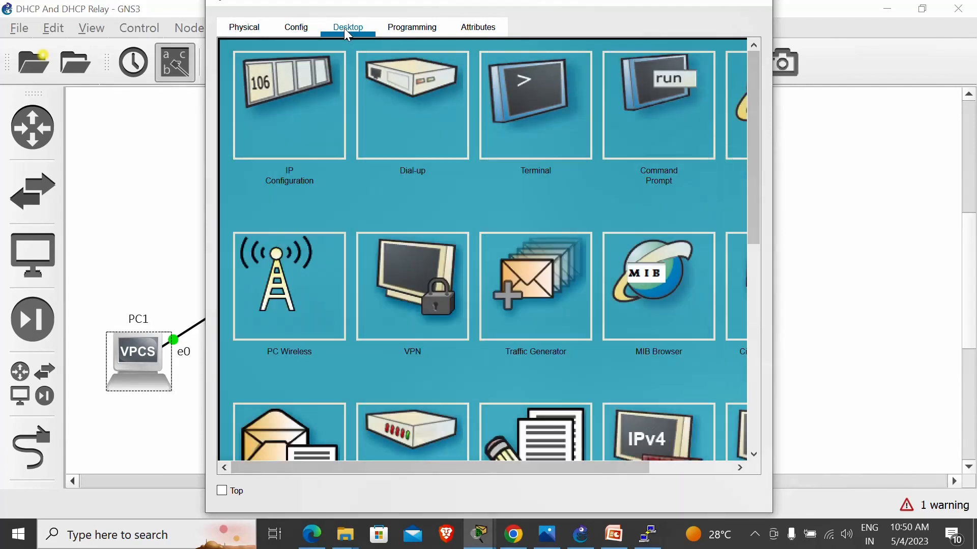
{"action": "left_click", "coordinate": [304, 92]}
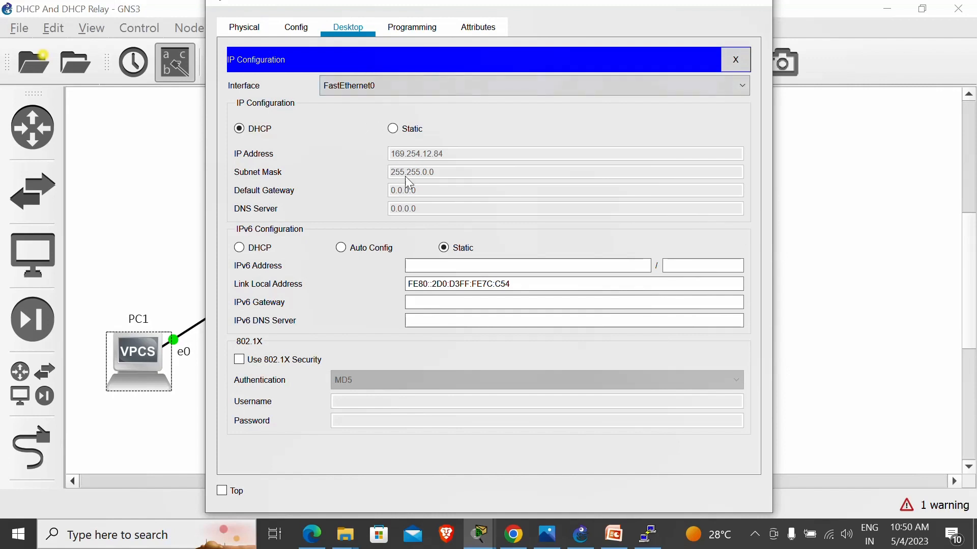
{"action": "left_click", "coordinate": [298, 25]}
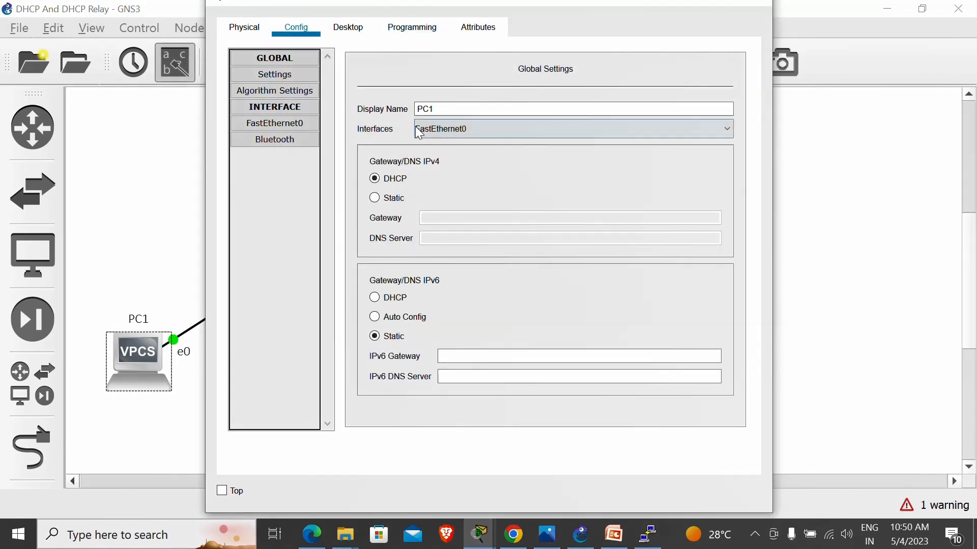
{"action": "left_click", "coordinate": [383, 200]}
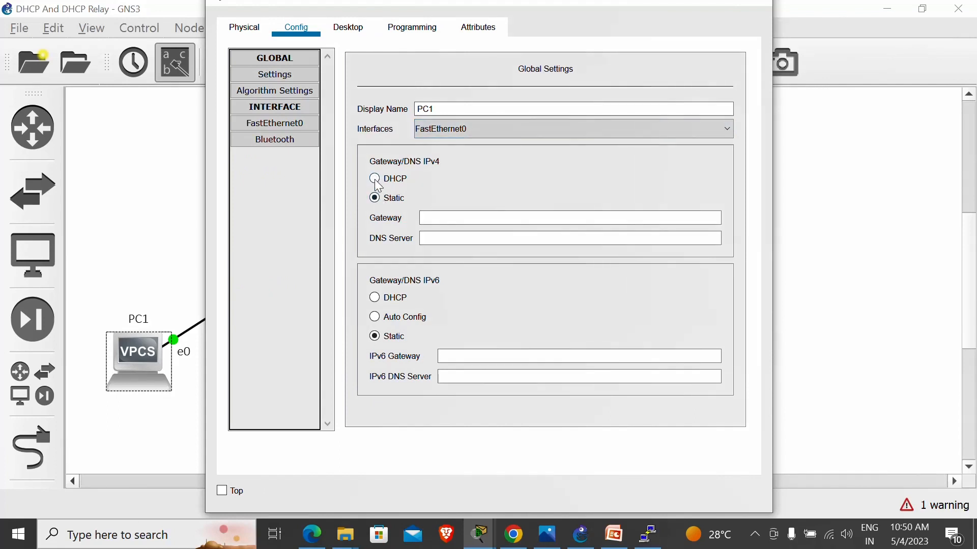
{"action": "left_click", "coordinate": [376, 181]}
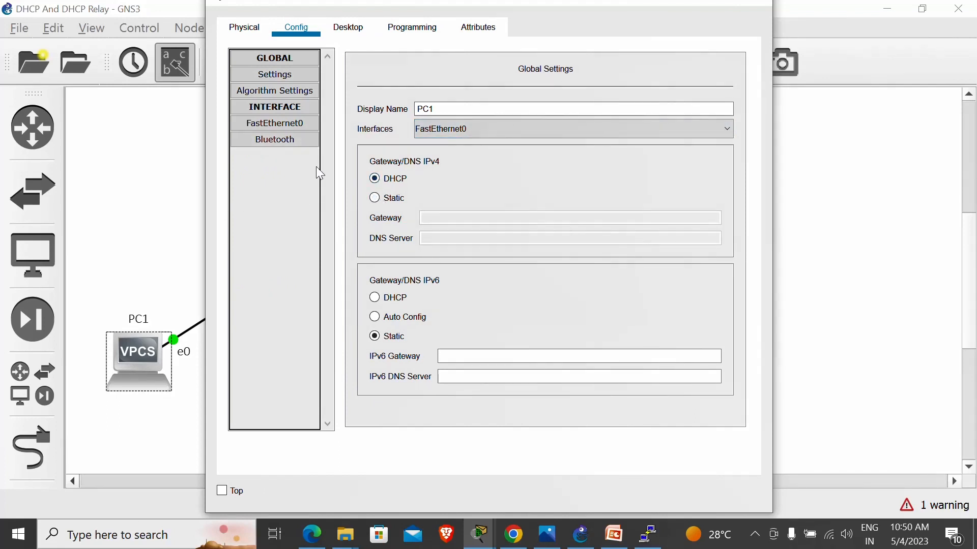
{"action": "left_click", "coordinate": [283, 127]}
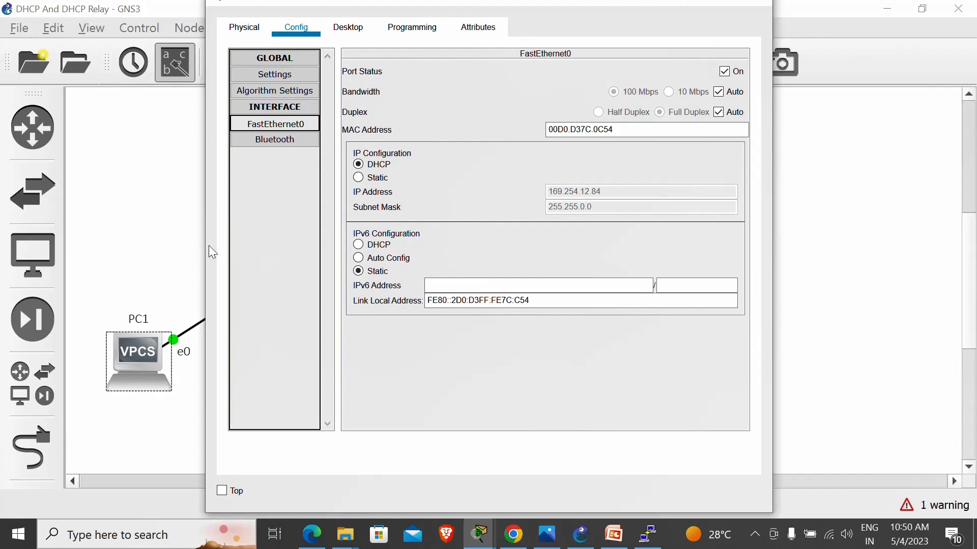
{"action": "left_click", "coordinate": [166, 235]}
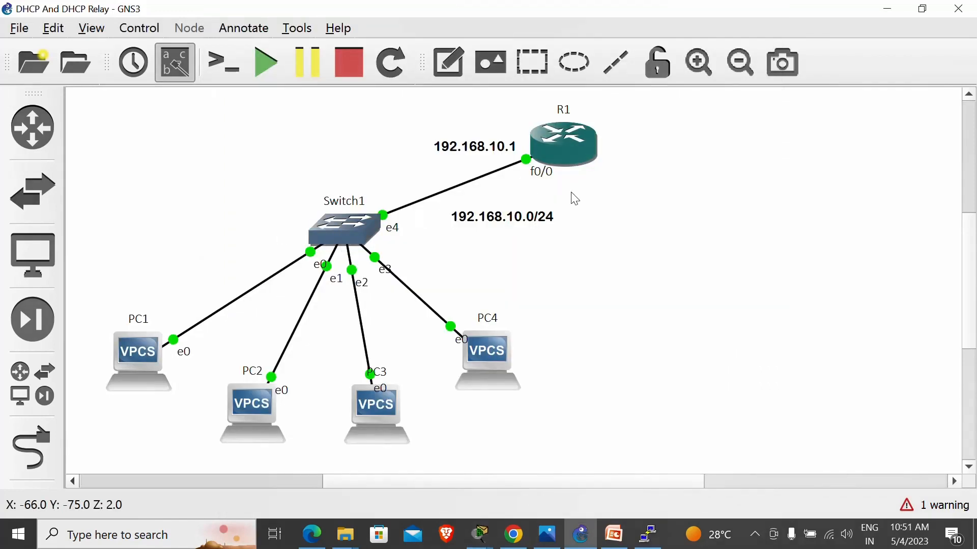
Reopen R1's console from the topology, enlarge its window and move it so the full console is in view
{"action": "left_click", "coordinate": [573, 147]}
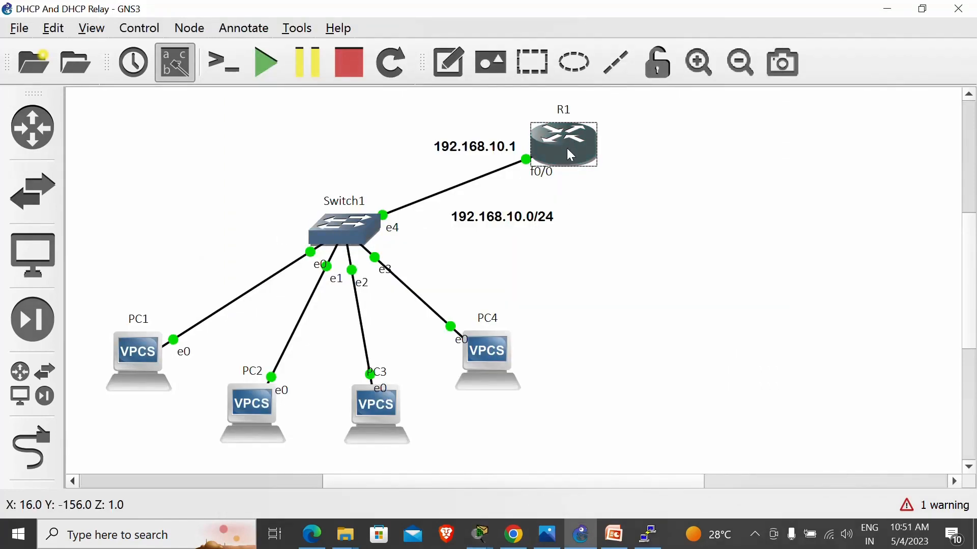
{"action": "double_click", "coordinate": [567, 149]}
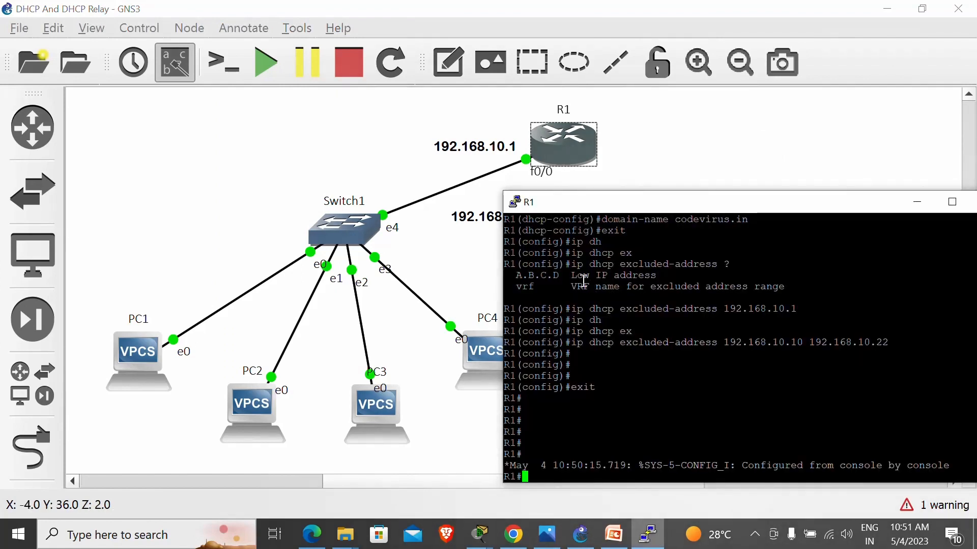
{"action": "left_click_drag", "start_coordinate": [696, 192], "coordinate": [636, 125]}
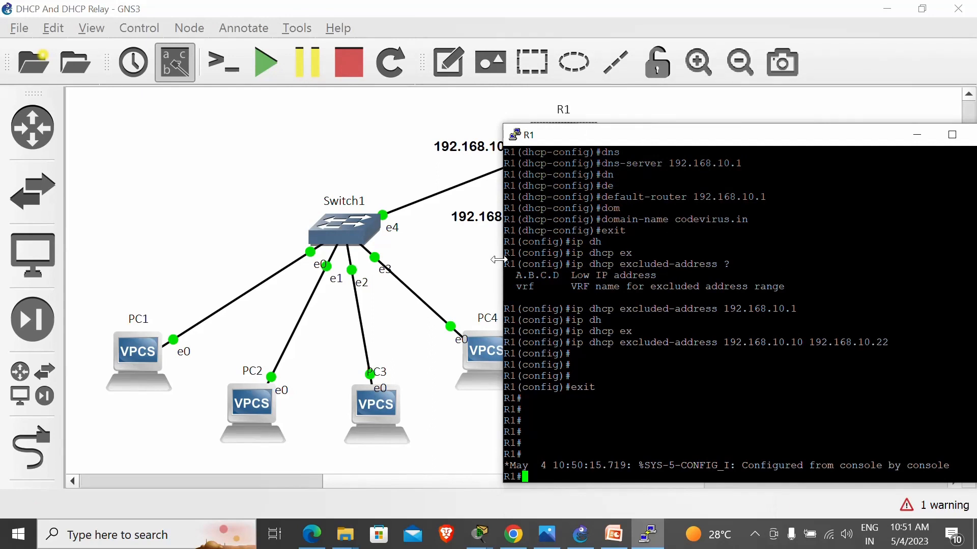
{"action": "left_click_drag", "start_coordinate": [500, 260], "coordinate": [368, 267]}
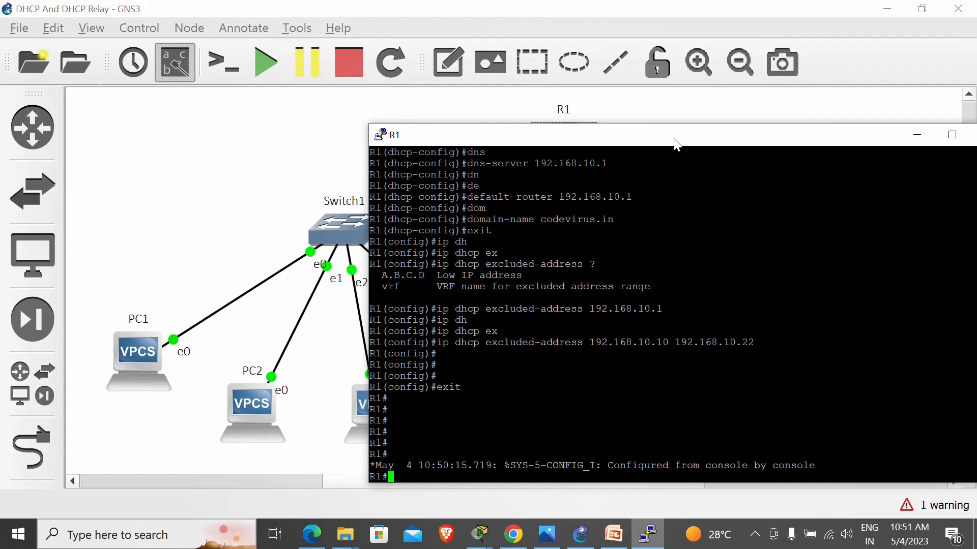
{"action": "left_click_drag", "start_coordinate": [677, 143], "coordinate": [542, 133]}
Review R1's DHCP pool commands in the console history, highlighting the DNS server, default router and domain name lines, through to the excluded addresses
{"action": "left_click_drag", "start_coordinate": [865, 438], "coordinate": [867, 408]}
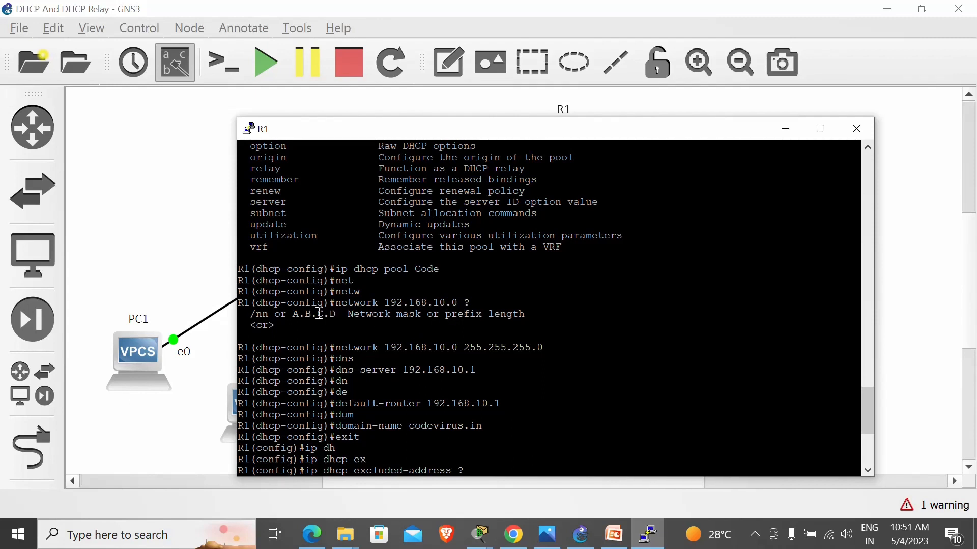
{"action": "left_click_drag", "start_coordinate": [307, 314], "coordinate": [418, 323]}
{"action": "left_click", "coordinate": [475, 330]}
{"action": "left_click_drag", "start_coordinate": [337, 370], "coordinate": [483, 374]}
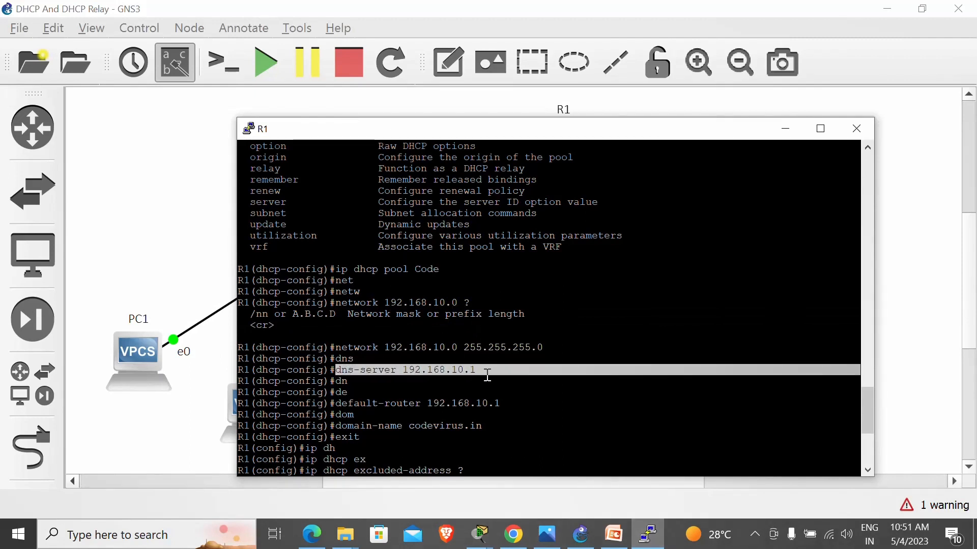
{"action": "left_click_drag", "start_coordinate": [354, 403], "coordinate": [509, 405]}
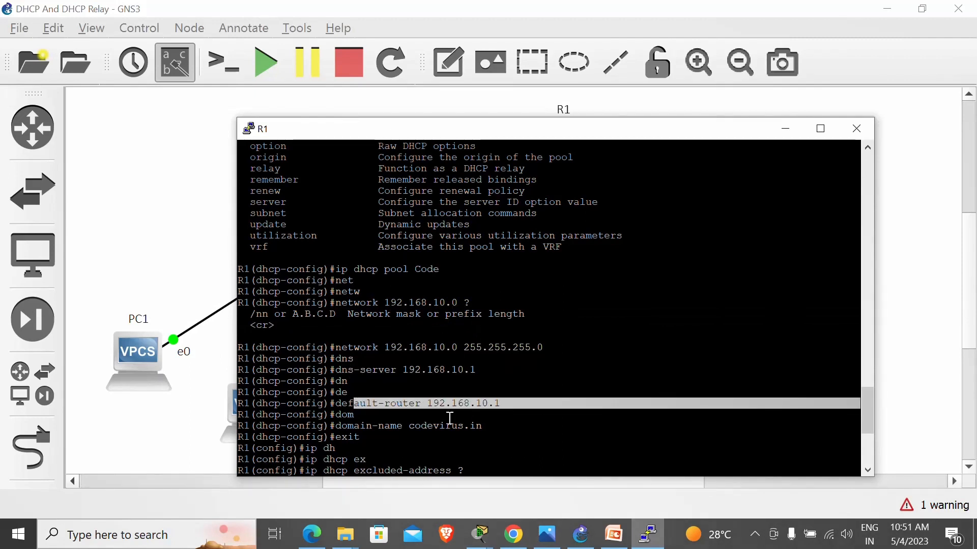
{"action": "left_click_drag", "start_coordinate": [349, 426], "coordinate": [491, 434]}
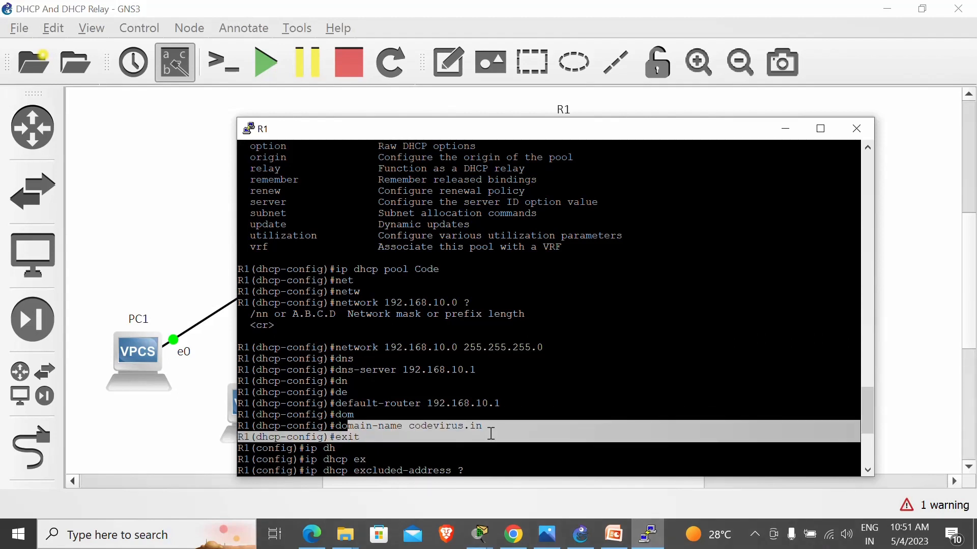
{"action": "left_click", "coordinate": [448, 458]}
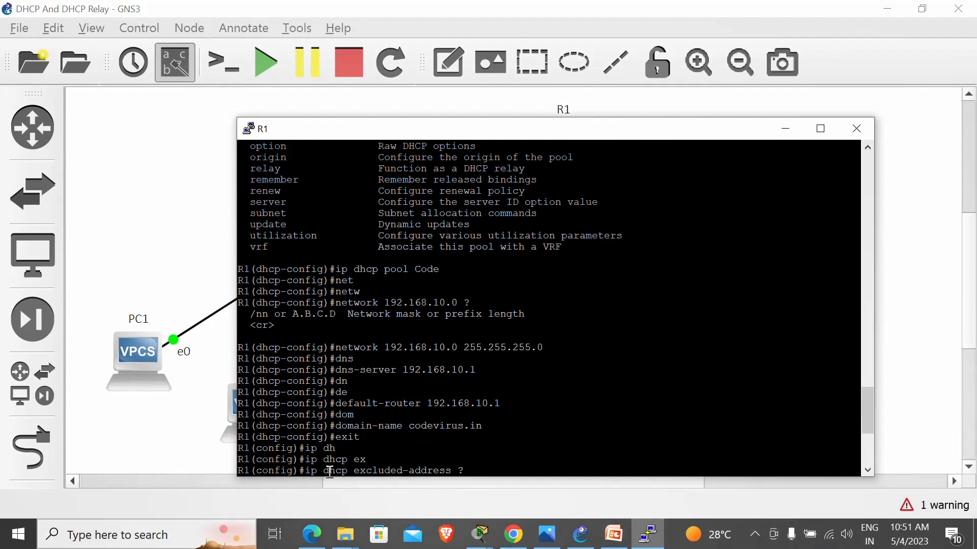
{"action": "left_click_drag", "start_coordinate": [868, 399], "coordinate": [868, 430]}
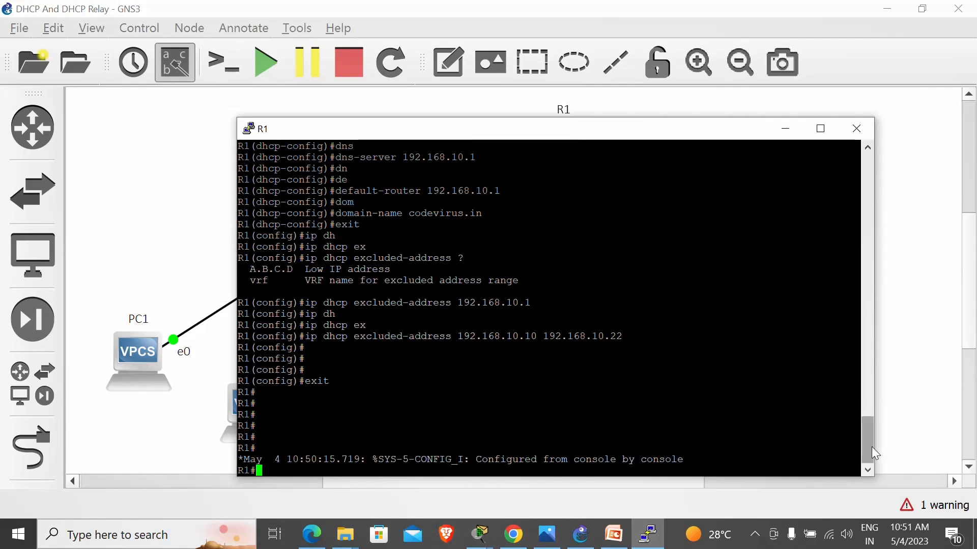
Compare R1's pool commands with the How To Configure DHCP Server section in the CCNA PDF and return to the console
{"action": "left_click_drag", "start_coordinate": [867, 435], "coordinate": [869, 402]}
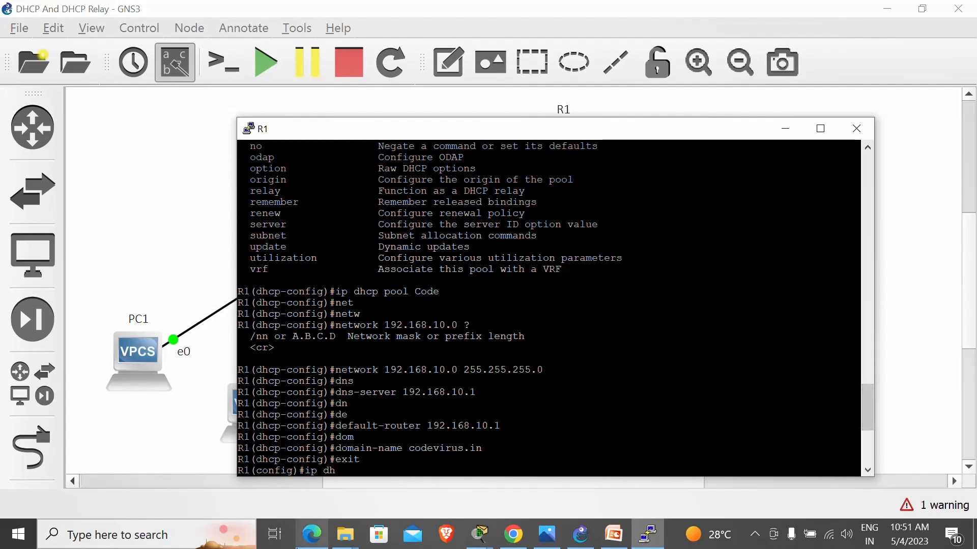
{"action": "left_click", "coordinate": [308, 542]}
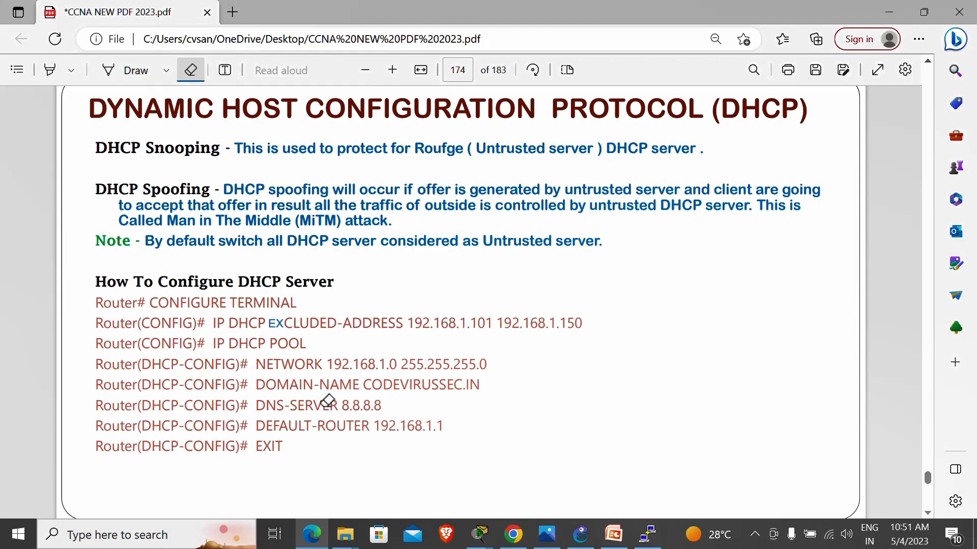
{"action": "key", "text": "alt+Tab"}
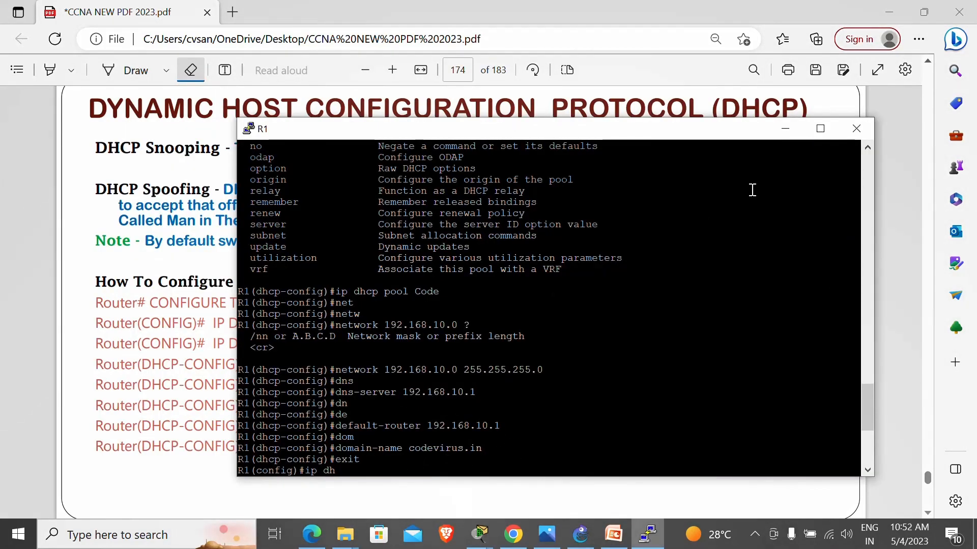
Close R1's console session and return to the topology in GNS3
{"action": "left_click", "coordinate": [856, 130]}
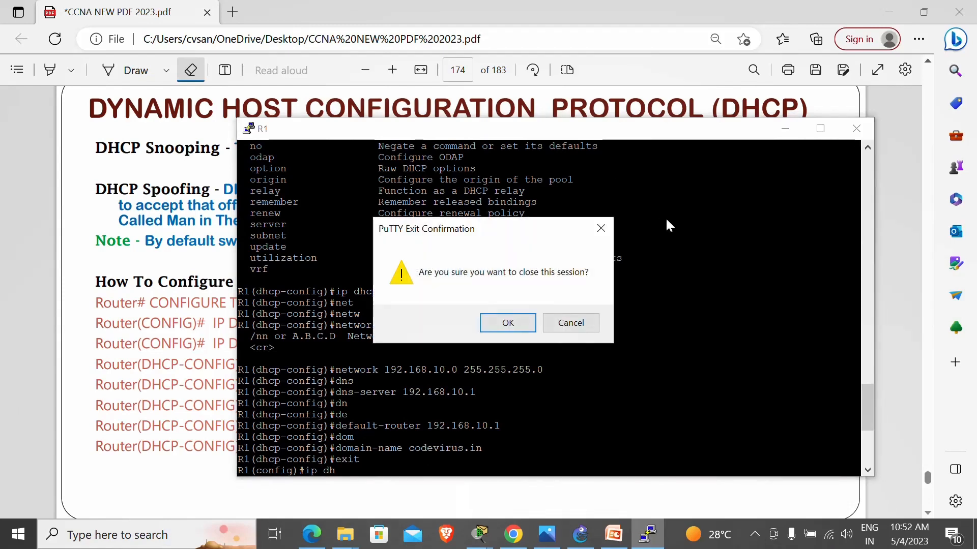
{"action": "left_click", "coordinate": [528, 322]}
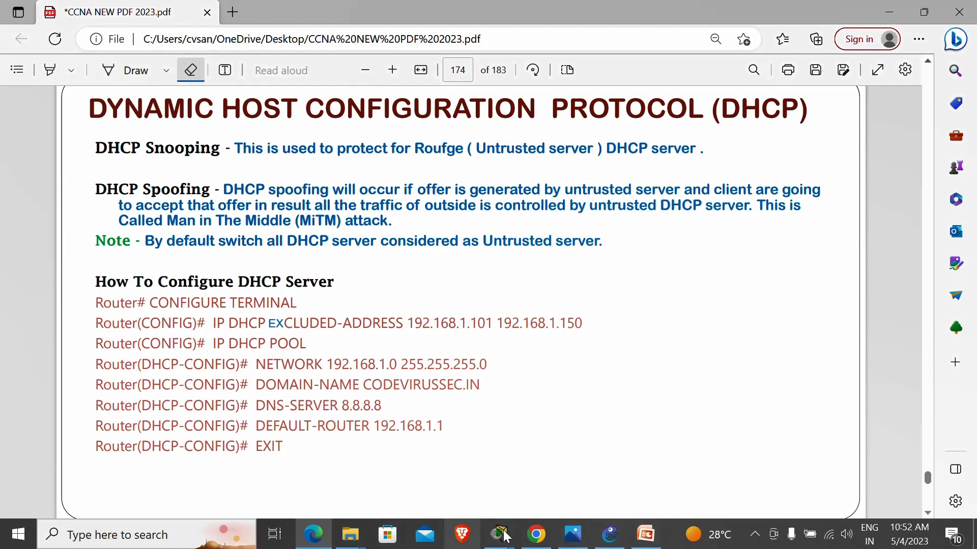
{"action": "mouse_move", "coordinate": [574, 537]}
{"action": "left_click", "coordinate": [609, 535]}
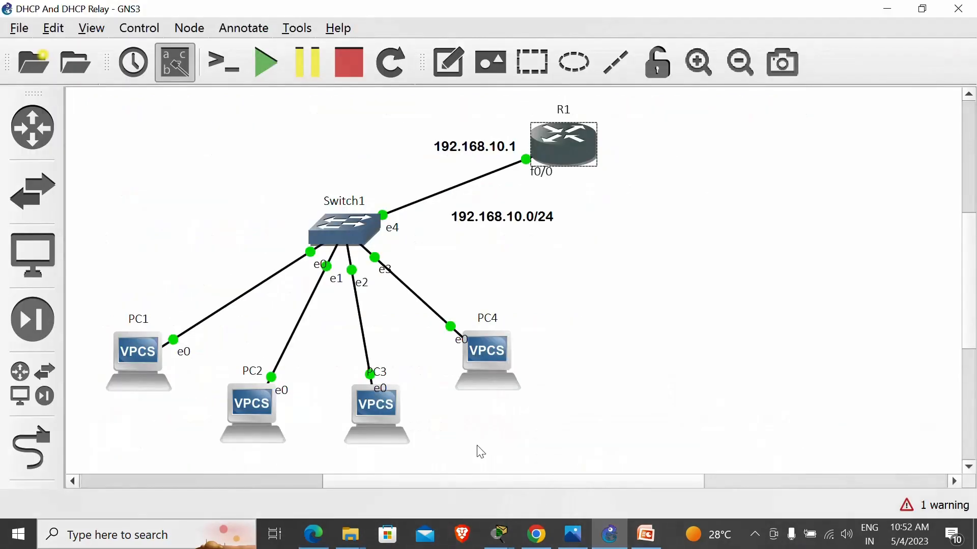
Switch to PC1's IP Configuration in Packet Tracer, set IPv6 to DHCP and revert it to Static
{"action": "left_click", "coordinate": [143, 345]}
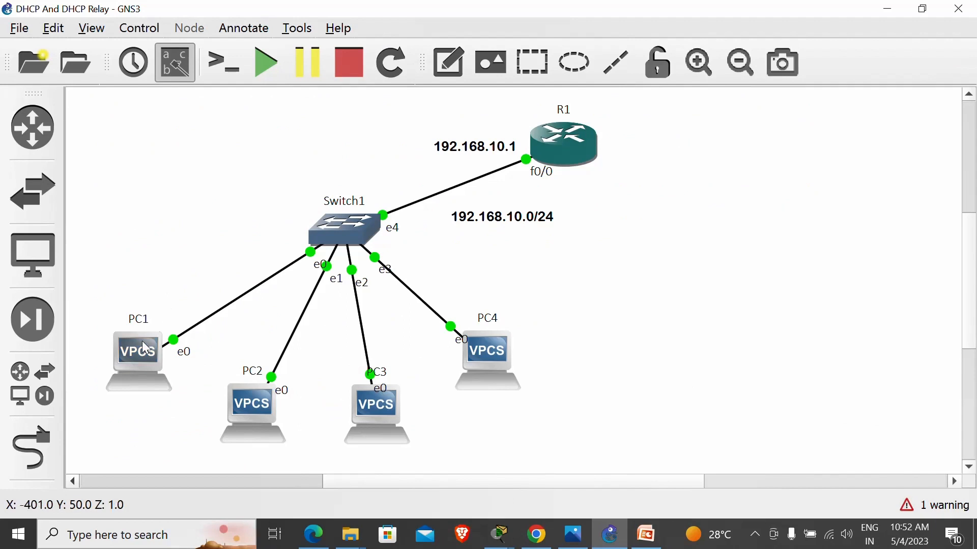
{"action": "key", "text": "alt+Tab"}
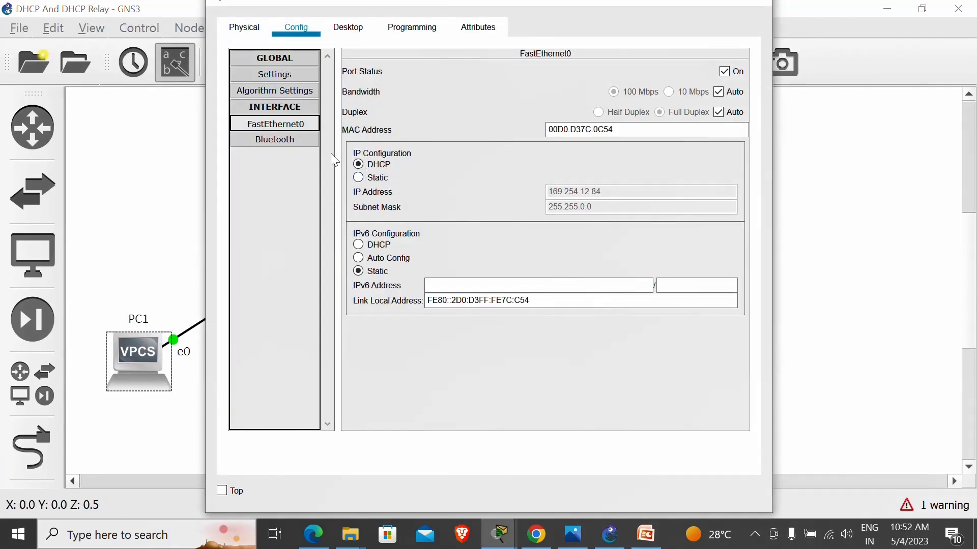
{"action": "left_click", "coordinate": [359, 32]}
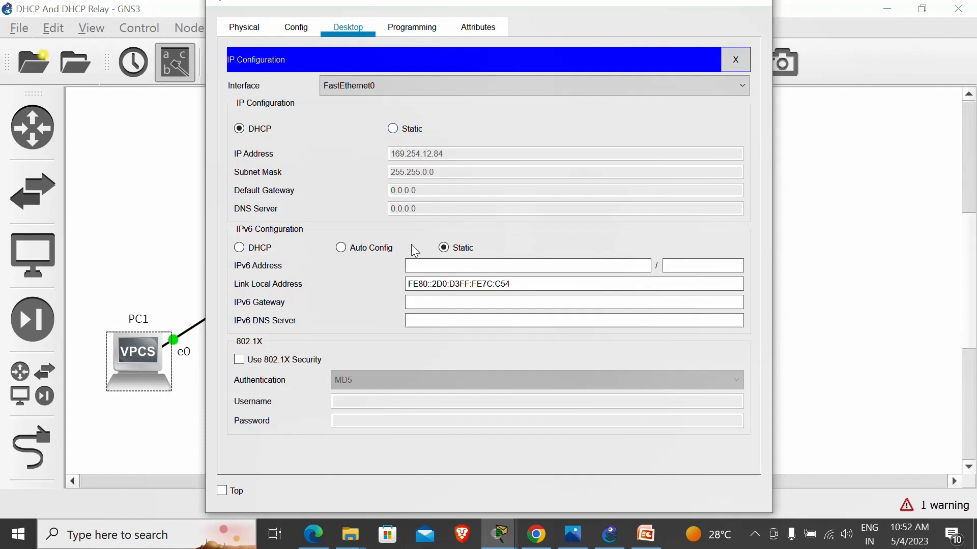
{"action": "left_click", "coordinate": [241, 249]}
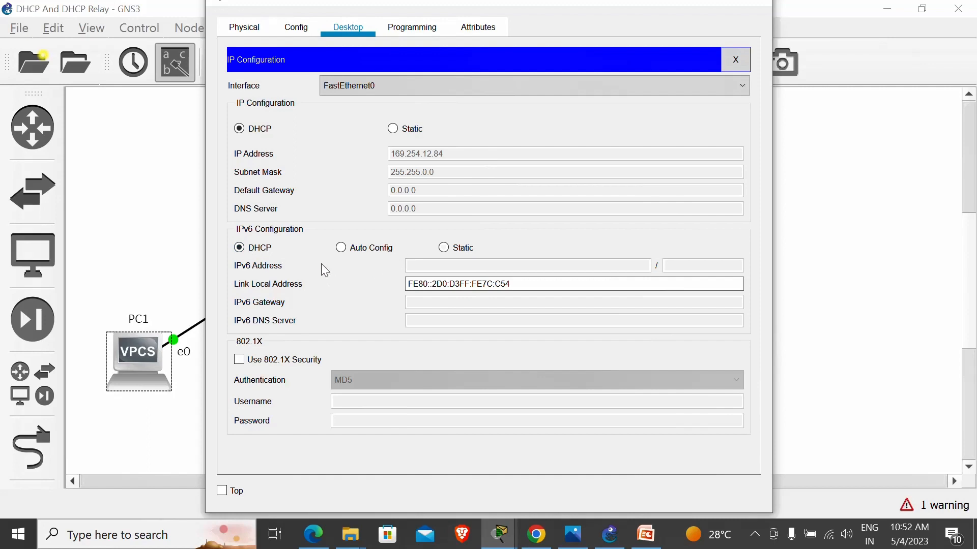
{"action": "left_click", "coordinate": [240, 250]}
{"action": "left_click", "coordinate": [451, 249]}
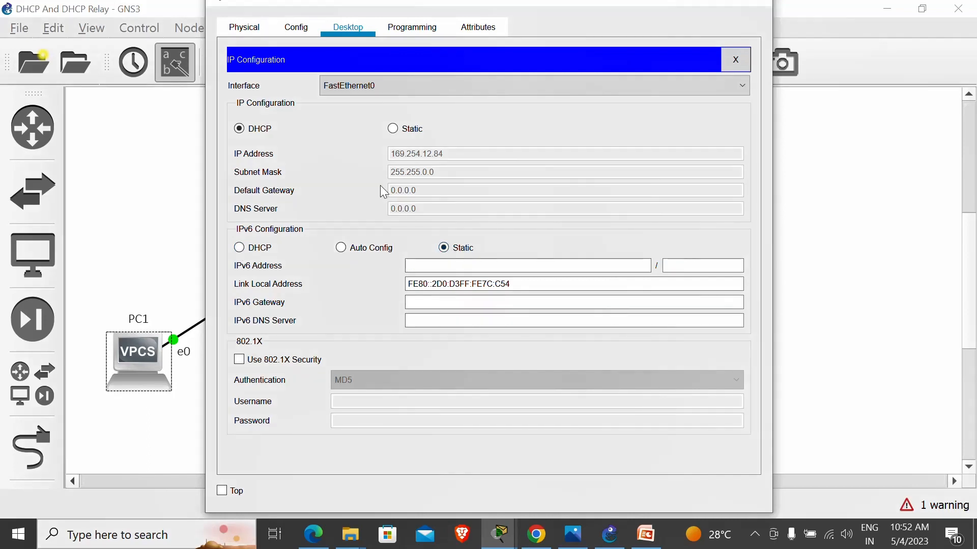
Switch PC1's IPv4 configuration to Static and back to DHCP to request an address again, and return to the GNS3 topology
{"action": "left_click", "coordinate": [394, 130]}
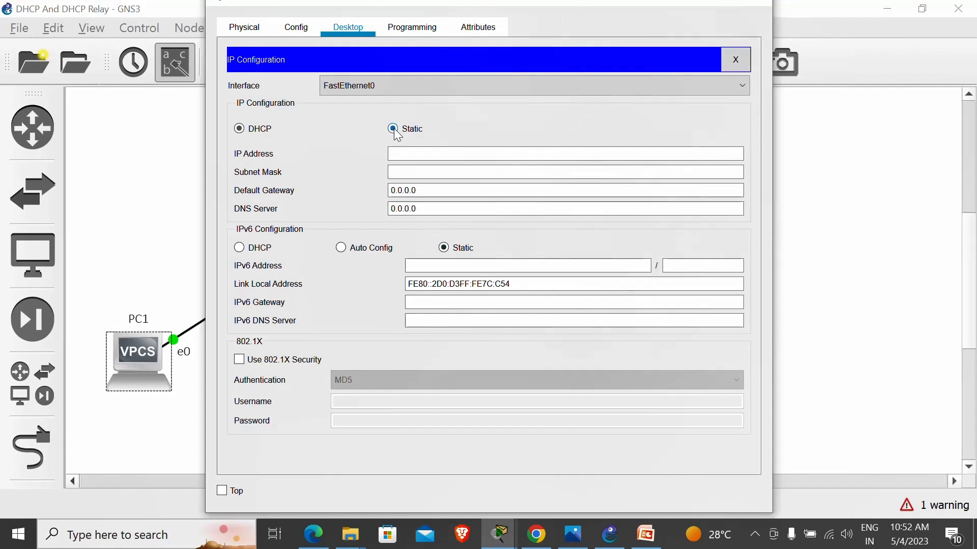
{"action": "left_click", "coordinate": [241, 131]}
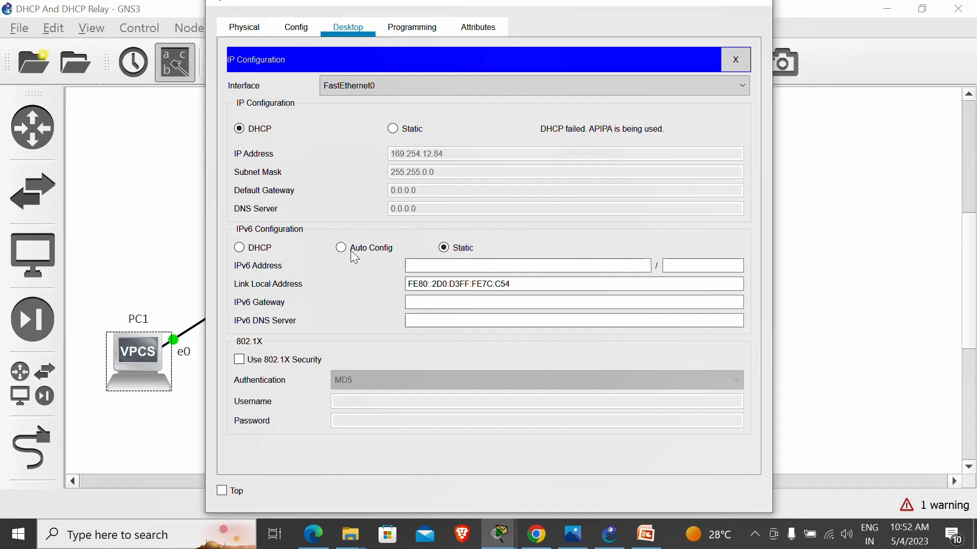
{"action": "left_click", "coordinate": [169, 247]}
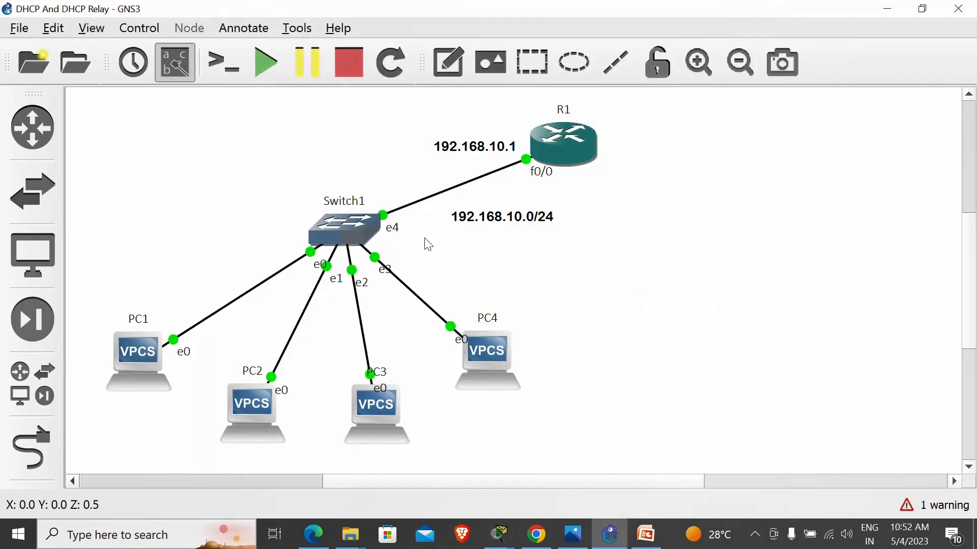
Open R1's console, list its interfaces with show ip int brief, and widen the console window
{"action": "double_click", "coordinate": [578, 162]}
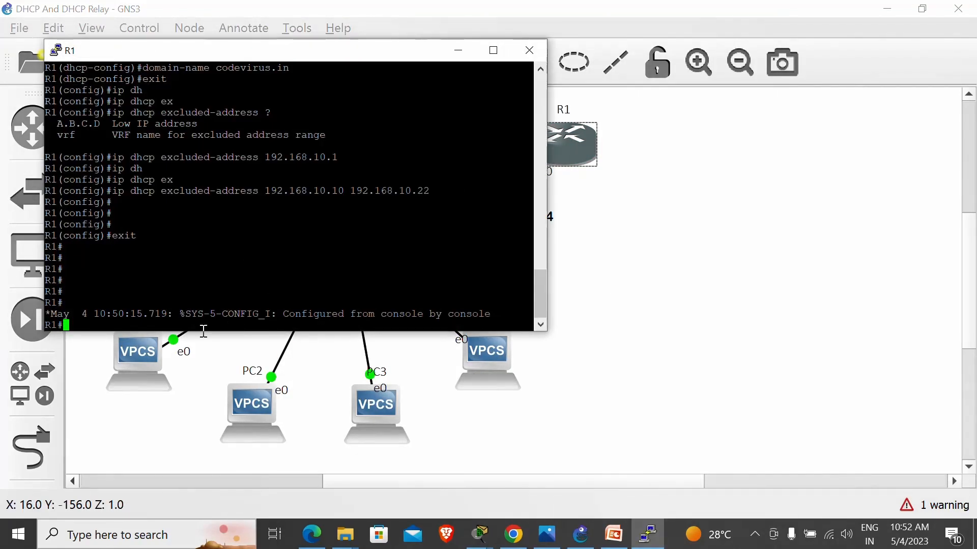
{"action": "type", "text": "show i"}
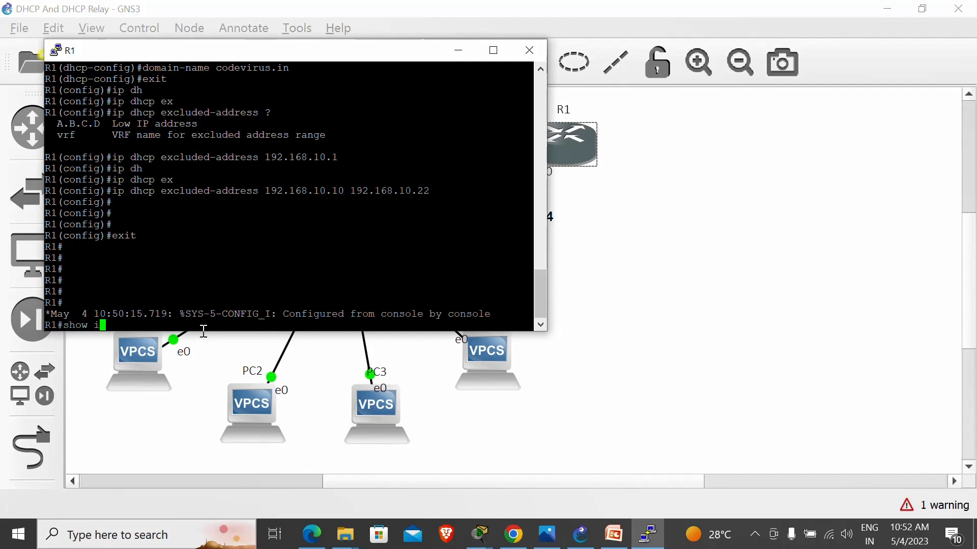
{"action": "type", "text": "p int br"}
{"action": "key", "text": "Tab"}
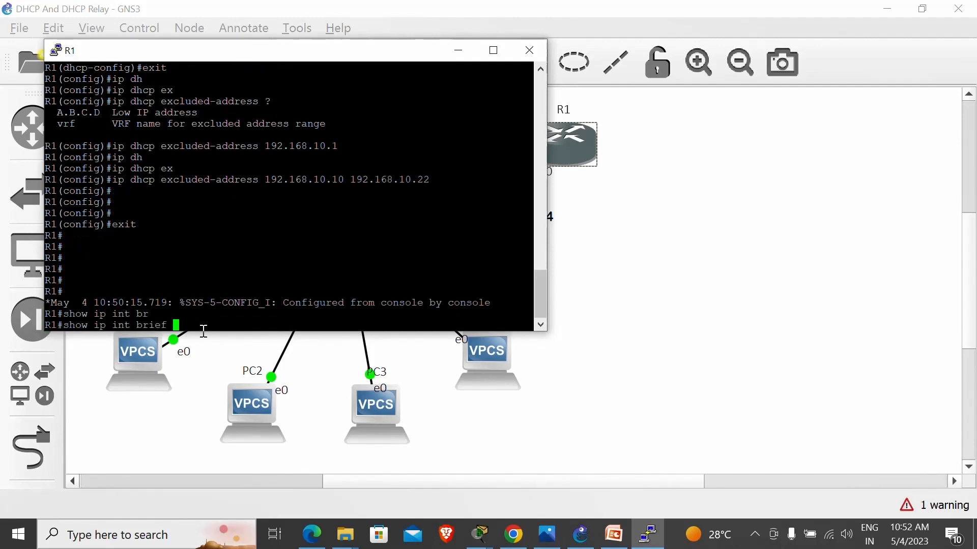
{"action": "key", "text": "Return"}
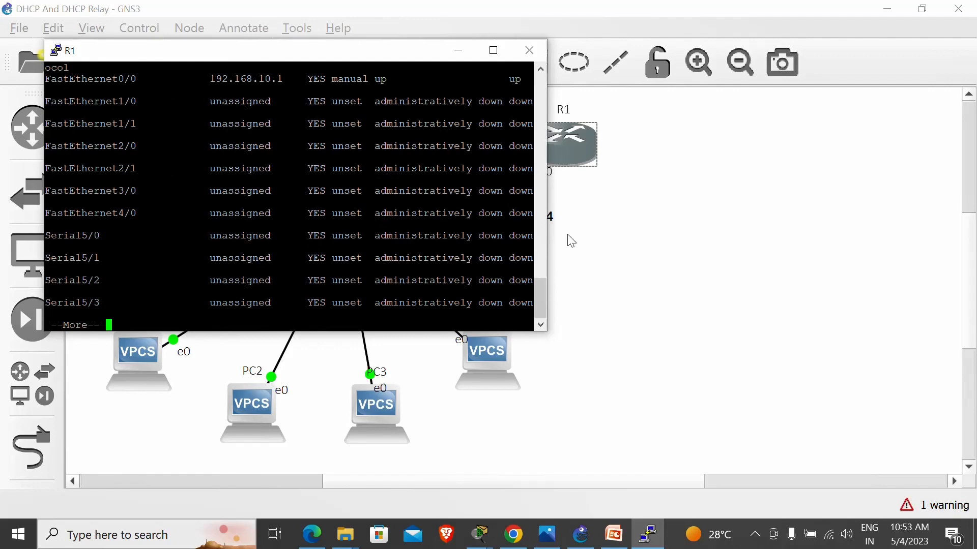
{"action": "left_click_drag", "start_coordinate": [547, 220], "coordinate": [736, 219]}
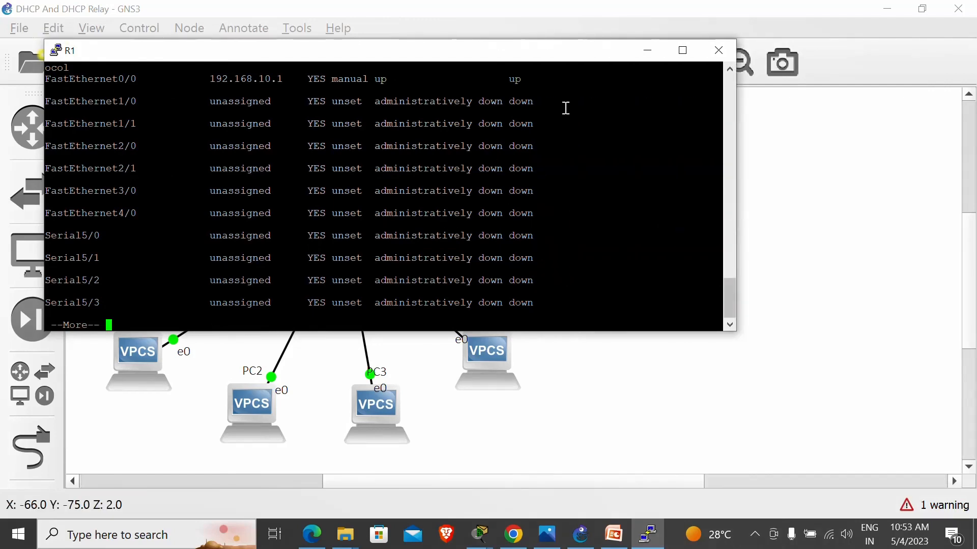
Check R1's link in the topology, then return to the console and page through the rest of the interface list
{"action": "left_click", "coordinate": [650, 53]}
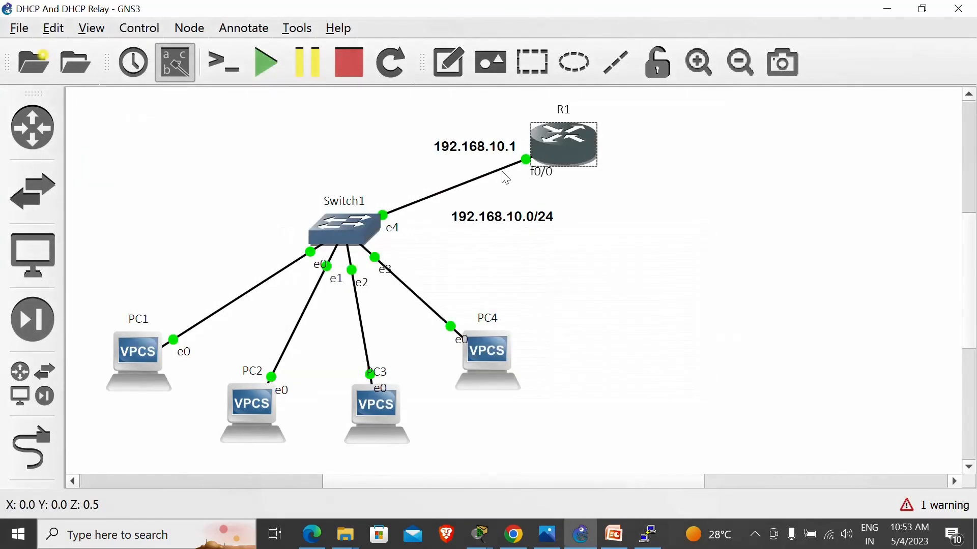
{"action": "double_click", "coordinate": [579, 144]}
{"action": "left_click_drag", "start_coordinate": [732, 298], "coordinate": [742, 239]}
{"action": "key", "text": "space"}
{"action": "key", "text": "Return"}
{"action": "key", "text": "Return"}
{"action": "key", "text": "Return"}
{"action": "key", "text": "Return"}
{"action": "key", "text": "Return"}
{"action": "key", "text": "Return"}
{"action": "key", "text": "Return"}
{"action": "key", "text": "Return"}
{"action": "key", "text": "Return"}
{"action": "key", "text": "Return"}
{"action": "key", "text": "Return"}
{"action": "key", "text": "Return"}
{"action": "key", "text": "Return"}
{"action": "key", "text": "Return"}
{"action": "key", "text": "Return"}
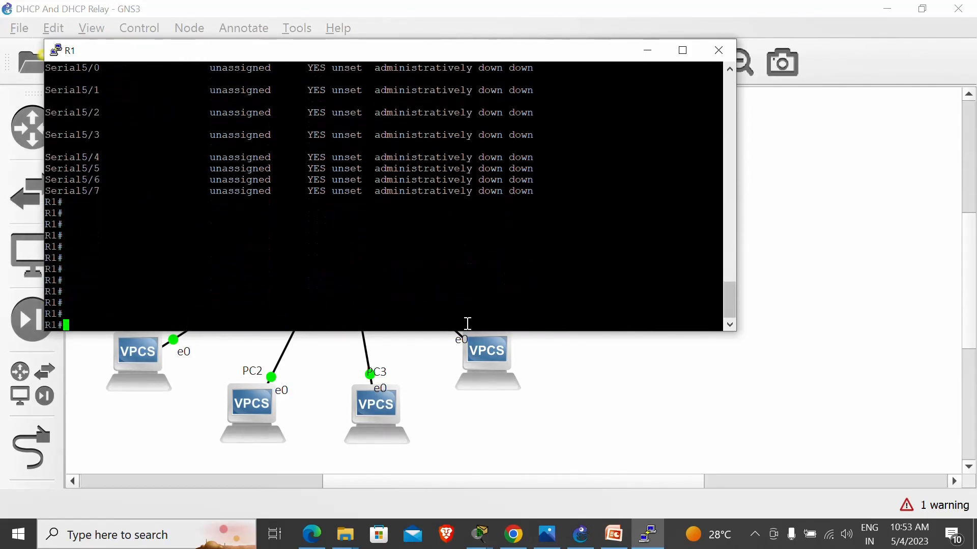
Display R1's running configuration with show run, as far as the DHCP pool section
{"action": "type", "text": "show run"}
{"action": "key", "text": "Return"}
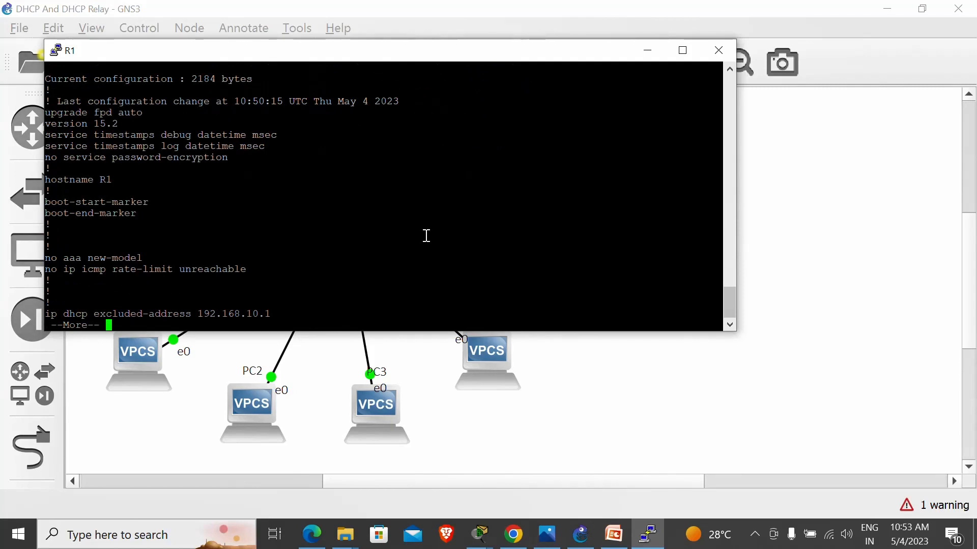
{"action": "key", "text": "Return"}
{"action": "key", "text": "Return"}
{"action": "key", "text": "Return"}
{"action": "key", "text": "Return"}
{"action": "key", "text": "Return"}
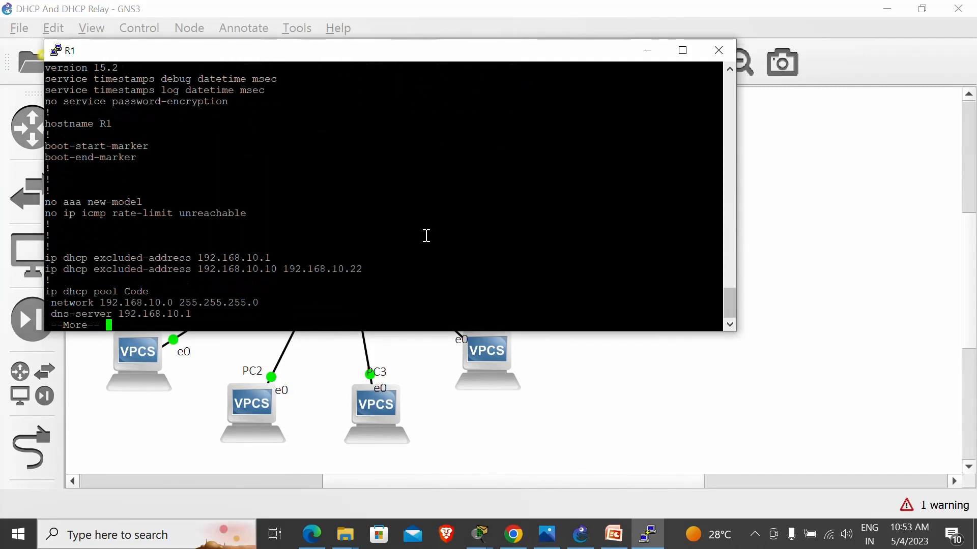
Examine the excluded-address lines and the network, DNS server, default router and domain name settings of DHCP pool Code
{"action": "left_click_drag", "start_coordinate": [71, 263], "coordinate": [255, 277]}
{"action": "left_click", "coordinate": [160, 277]}
{"action": "left_click_drag", "start_coordinate": [88, 304], "coordinate": [191, 303]}
{"action": "left_click", "coordinate": [118, 306]}
{"action": "left_click_drag", "start_coordinate": [112, 305], "coordinate": [191, 313]}
{"action": "left_click", "coordinate": [190, 311]}
{"action": "key", "text": "Return"}
{"action": "key", "text": "Return"}
{"action": "key", "text": "Return"}
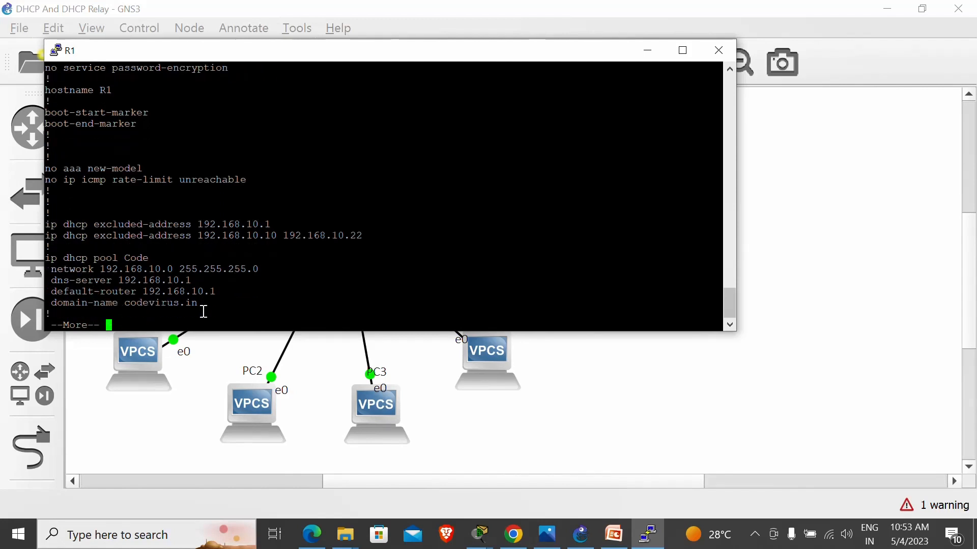
{"action": "key", "text": "Return"}
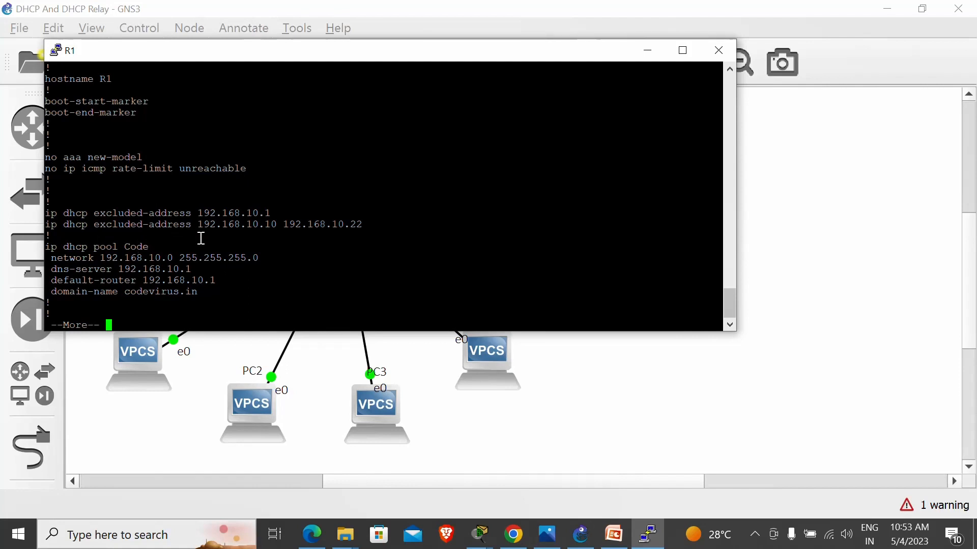
{"action": "left_click_drag", "start_coordinate": [136, 225], "coordinate": [267, 260]}
{"action": "left_click", "coordinate": [274, 285]}
Page through the interface sections of R1's running configuration and close the console session
{"action": "key", "text": "Return"}
{"action": "key", "text": "Return"}
{"action": "key", "text": "Return"}
{"action": "key", "text": "Return"}
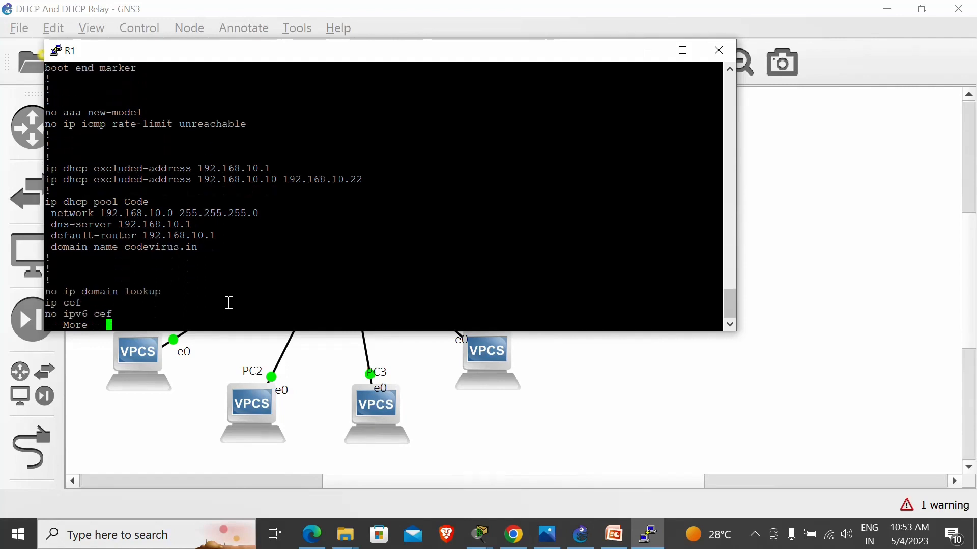
{"action": "key", "text": "Return"}
{"action": "key", "text": "Return"}
{"action": "key", "text": "Return"}
{"action": "key", "text": "Return"}
{"action": "key", "text": "Return"}
{"action": "key", "text": "Return"}
{"action": "key", "text": "Return"}
{"action": "key", "text": "Return"}
{"action": "key", "text": "Return"}
{"action": "key", "text": "Return"}
{"action": "key", "text": "Return"}
{"action": "key", "text": "Return"}
{"action": "key", "text": "Return"}
{"action": "key", "text": "Return"}
{"action": "key", "text": "Return"}
{"action": "key", "text": "Return"}
{"action": "key", "text": "Return"}
{"action": "key", "text": "Return"}
{"action": "key", "text": "Return"}
{"action": "key", "text": "Return"}
{"action": "key", "text": "Return"}
{"action": "key", "text": "Return"}
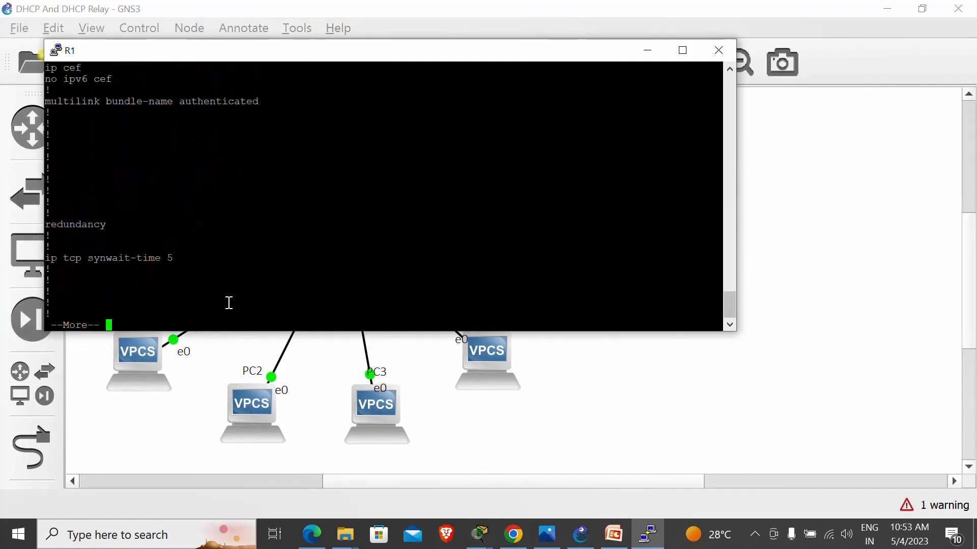
{"action": "key", "text": "Return"}
{"action": "key", "text": "Return"}
{"action": "key", "text": "Return"}
{"action": "key", "text": "Return"}
{"action": "key", "text": "Return"}
{"action": "key", "text": "Return"}
{"action": "key", "text": "Return"}
{"action": "key", "text": "Return"}
{"action": "key", "text": "Return"}
{"action": "key", "text": "Return"}
{"action": "key", "text": "Return"}
{"action": "key", "text": "Return"}
{"action": "key", "text": "Return"}
{"action": "key", "text": "Return"}
{"action": "key", "text": "Return"}
{"action": "key", "text": "Return"}
{"action": "key", "text": "Return"}
{"action": "key", "text": "Return"}
{"action": "key", "text": "Return"}
{"action": "key", "text": "Return"}
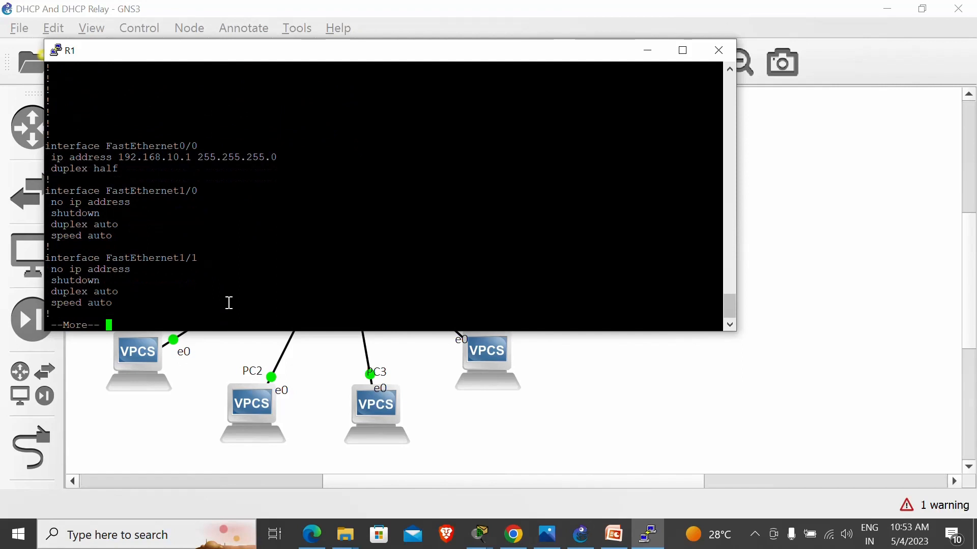
{"action": "key", "text": "Return"}
{"action": "key", "text": "Return"}
{"action": "key", "text": "Return"}
{"action": "key", "text": "Return"}
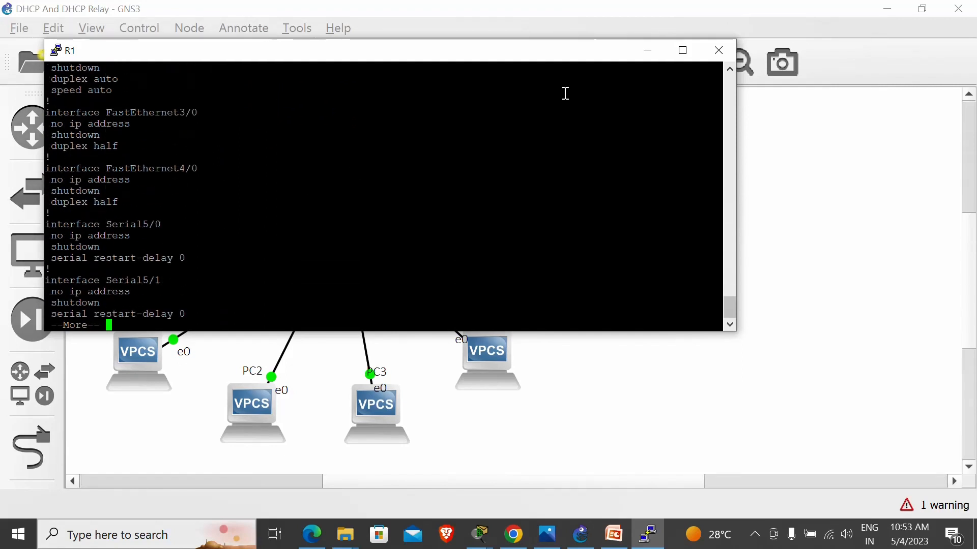
{"action": "left_click", "coordinate": [717, 57]}
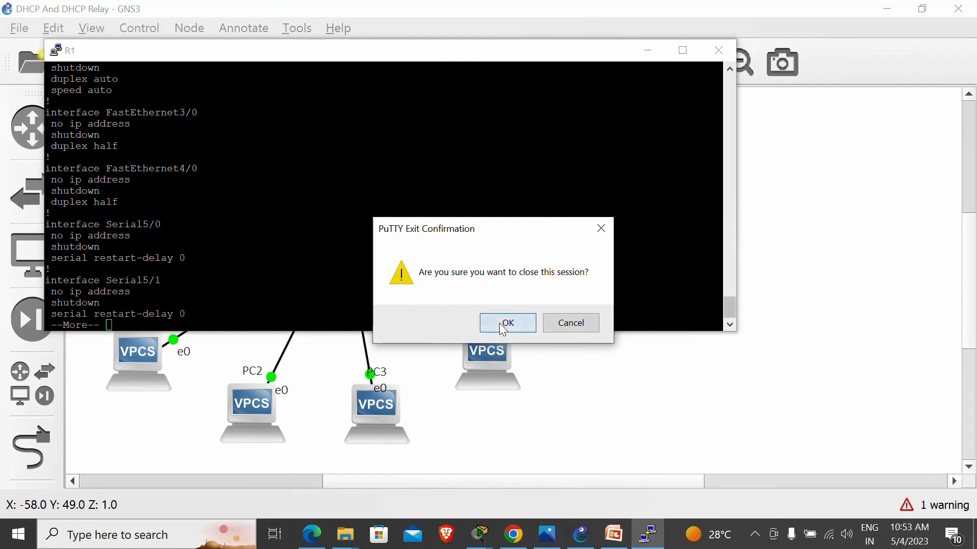
{"action": "left_click", "coordinate": [501, 324]}
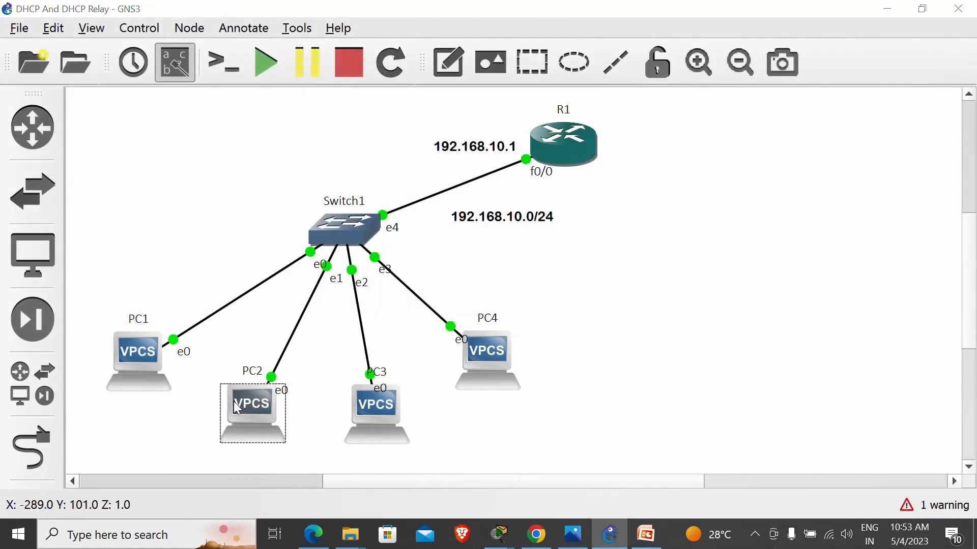
Switch to PC2 in Packet Tracer, try ip dhcp in its Terminal with the default port settings, and close the Terminal
{"action": "key", "text": "alt+Tab"}
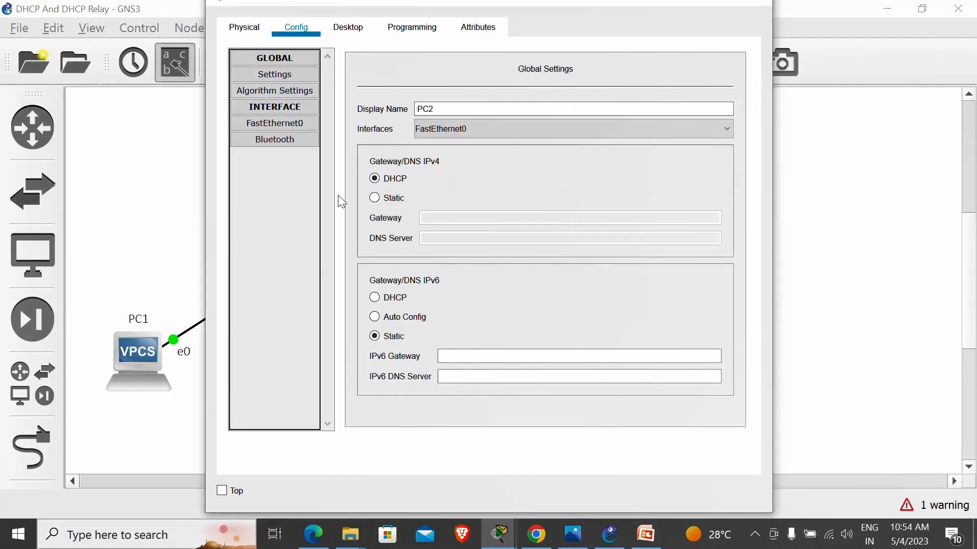
{"action": "left_click", "coordinate": [411, 34]}
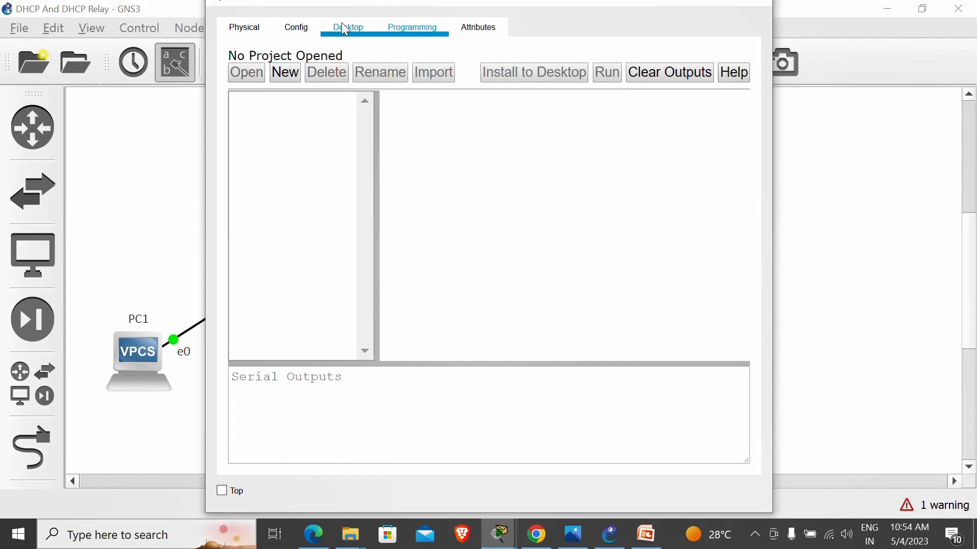
{"action": "left_click", "coordinate": [346, 30]}
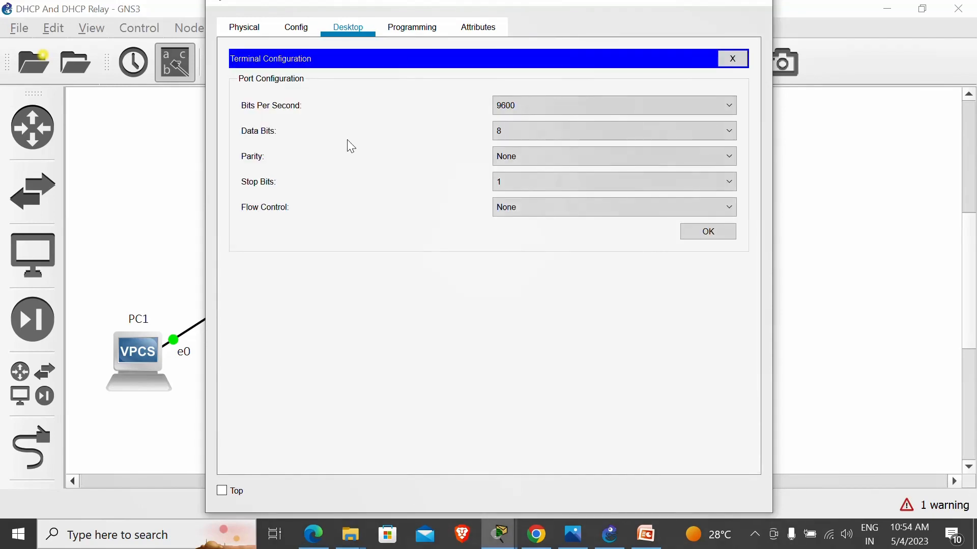
{"action": "left_click", "coordinate": [555, 120]}
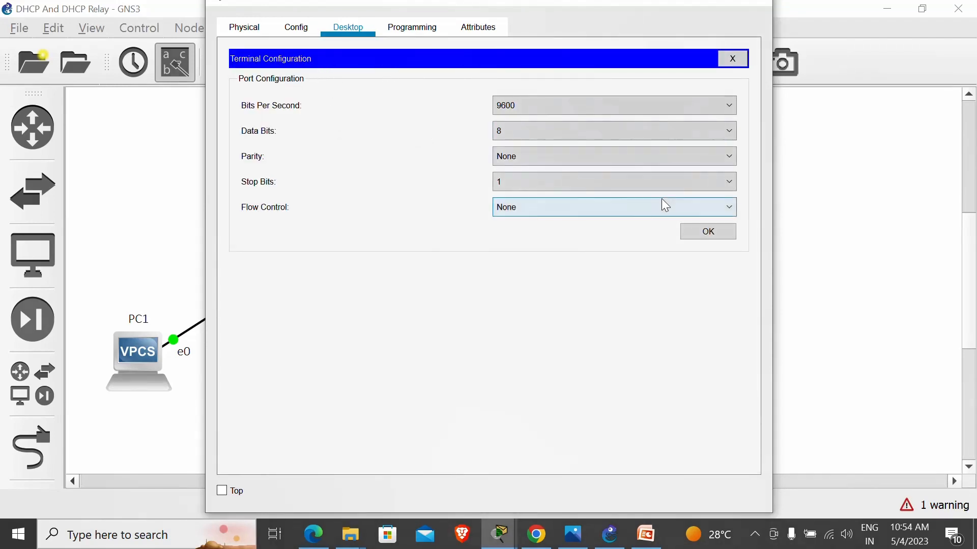
{"action": "left_click", "coordinate": [727, 229]}
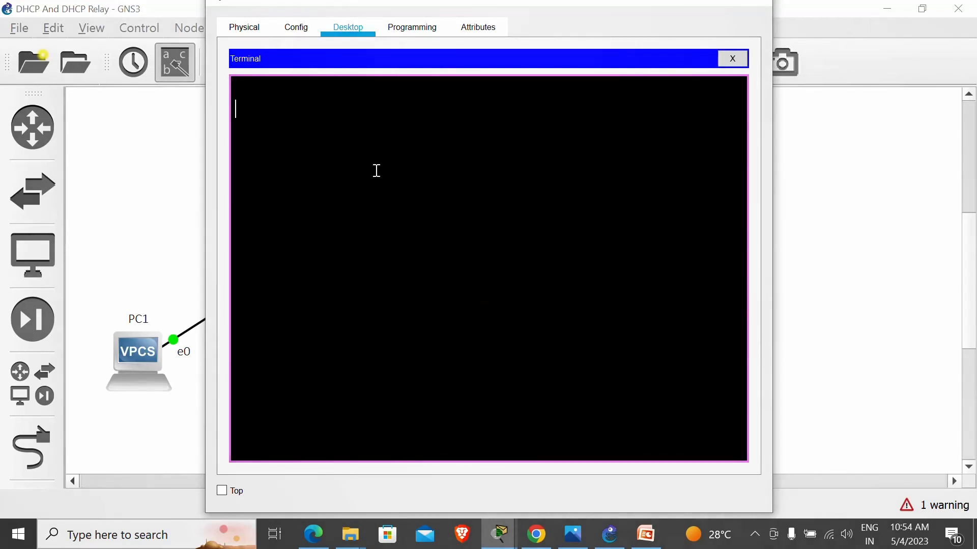
{"action": "type", "text": "ip dhcp"}
{"action": "key", "text": "Return"}
{"action": "key", "text": "Return"}
{"action": "key", "text": "Return"}
{"action": "key", "text": "Return"}
{"action": "left_click", "coordinate": [731, 59]}
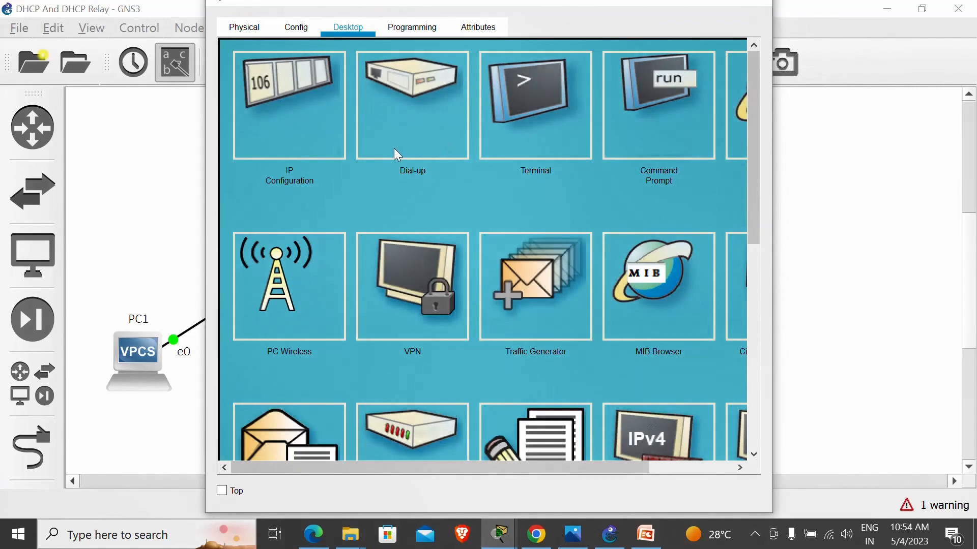
Open PC2's Command Prompt in Packet Tracer and try the ip dhcp command twice
{"action": "left_click", "coordinate": [644, 113]}
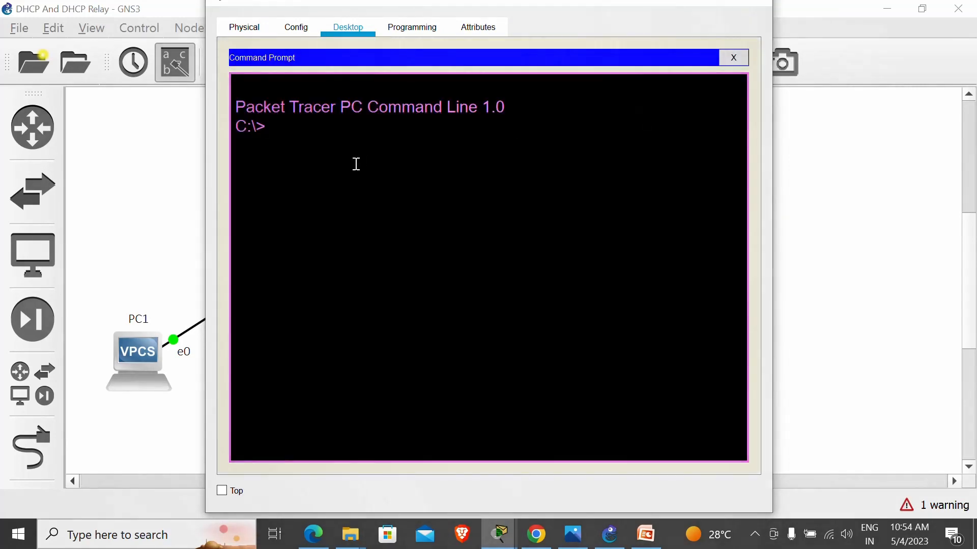
{"action": "type", "text": "ip dhcp"}
{"action": "key", "text": "Return"}
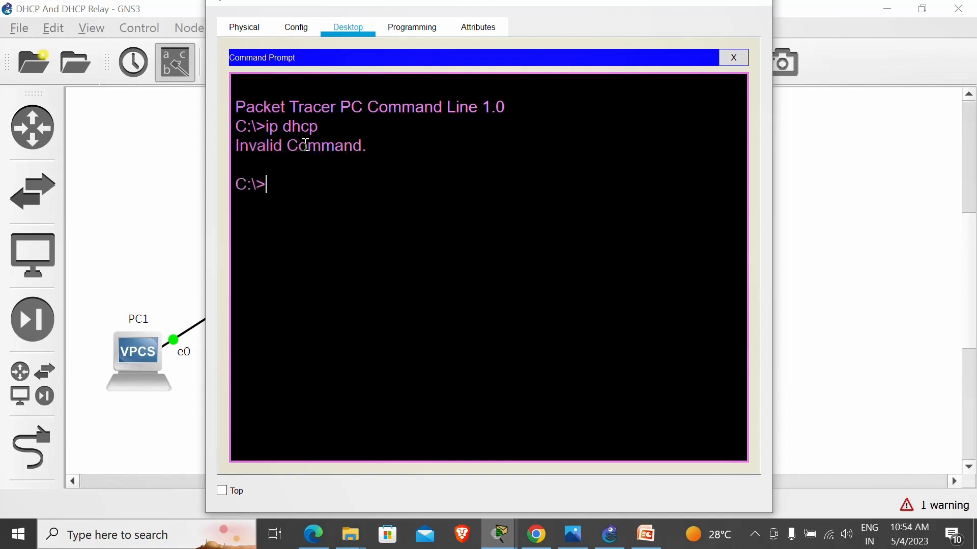
{"action": "key", "text": "Up"}
{"action": "type", "text": "?"}
{"action": "key", "text": "BackSpace"}
{"action": "key", "text": "BackSpace"}
{"action": "type", "text": "dh"}
{"action": "key", "text": "BackSpace"}
{"action": "key", "text": "BackSpace"}
{"action": "key", "text": "BackSpace"}
{"action": "key", "text": "BackSpace"}
{"action": "key", "text": "BackSpace"}
{"action": "key", "text": "BackSpace"}
{"action": "key", "text": "BackSpace"}
{"action": "key", "text": "BackSpace"}
{"action": "key", "text": "BackSpace"}
{"action": "key", "text": "BackSpace"}
{"action": "type", "text": "ip dhc"}
{"action": "key", "text": "BackSpace"}
{"action": "type", "text": "cp"}
{"action": "key", "text": "Return"}
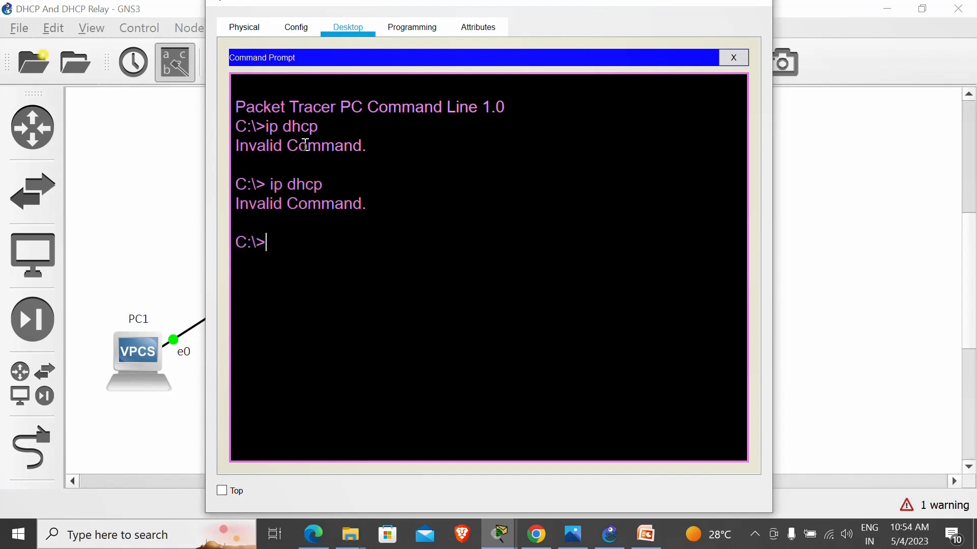
Clear the recalled ip dhcp ? entry, close the Command Prompt and PC2's window, and return to the GNS3 topology
{"action": "key", "text": "Up"}
{"action": "type", "text": "?"}
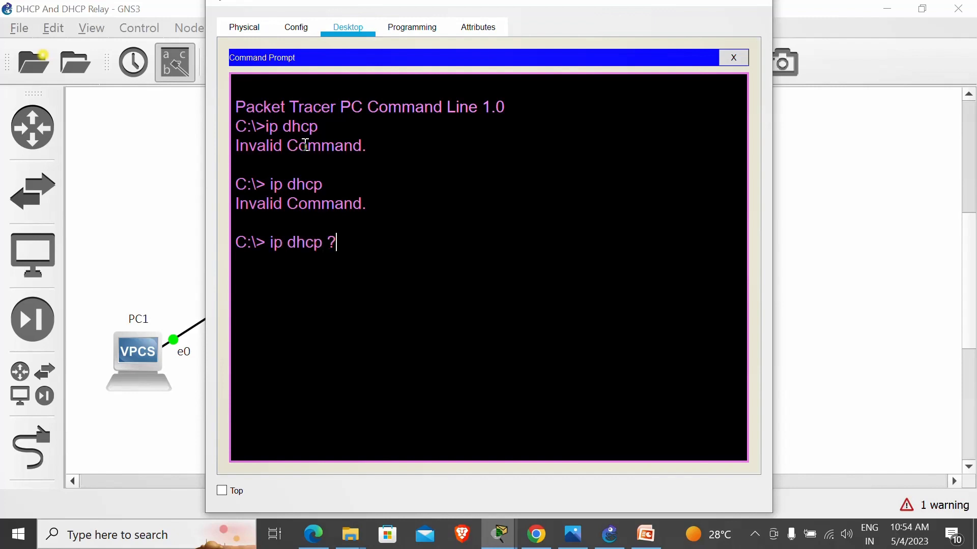
{"action": "key", "text": "BackSpace"}
{"action": "key", "text": "BackSpace"}
{"action": "key", "text": "BackSpace"}
{"action": "key", "text": "BackSpace"}
{"action": "key", "text": "BackSpace"}
{"action": "key", "text": "BackSpace"}
{"action": "key", "text": "BackSpace"}
{"action": "key", "text": "BackSpace"}
{"action": "key", "text": "BackSpace"}
{"action": "key", "text": "BackSpace"}
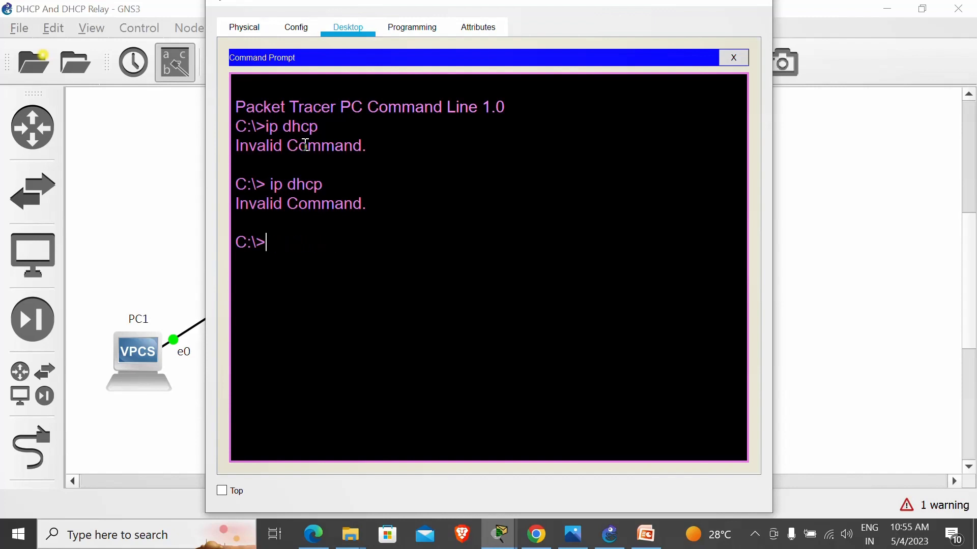
{"action": "left_click", "coordinate": [737, 60]}
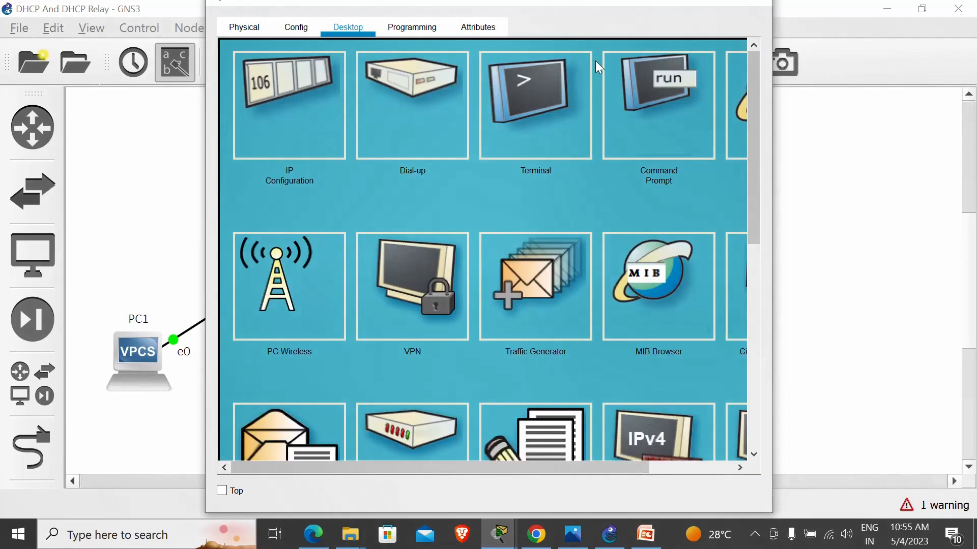
{"action": "left_click", "coordinate": [755, 6]}
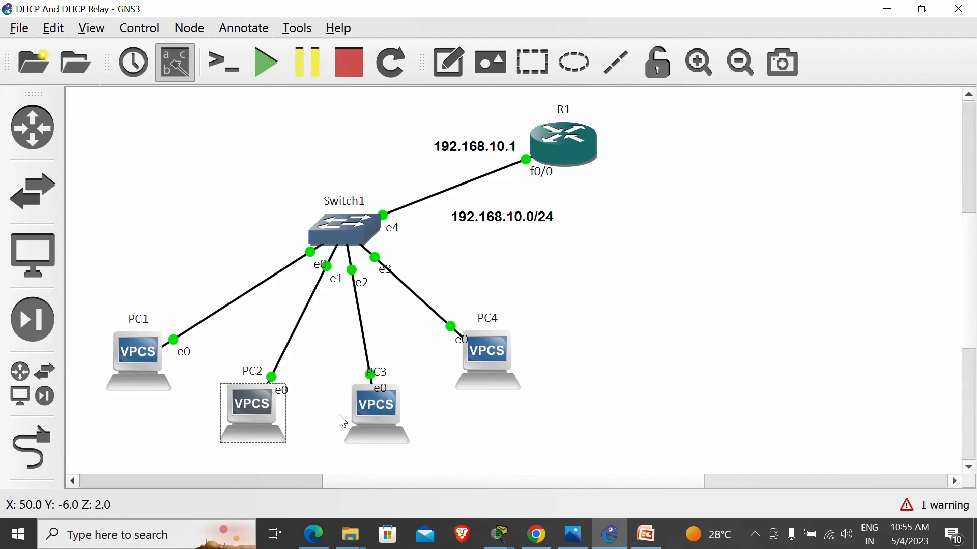
Open PC3's console in GNS3, request an address with ip dhcp, and inspect the assigned address and gateway
{"action": "double_click", "coordinate": [373, 403]}
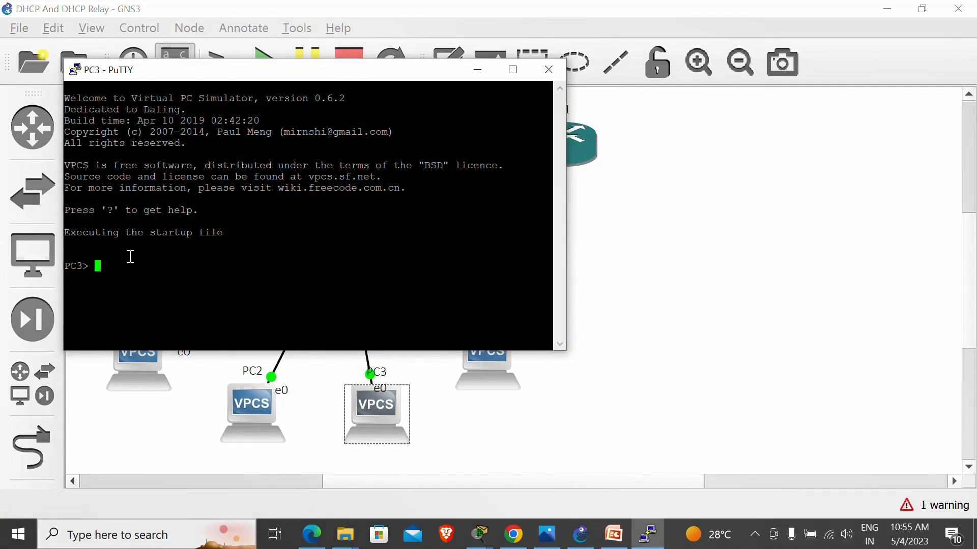
{"action": "type", "text": "ip dh"}
{"action": "type", "text": "c"}
{"action": "type", "text": "p"}
{"action": "key", "text": "Return"}
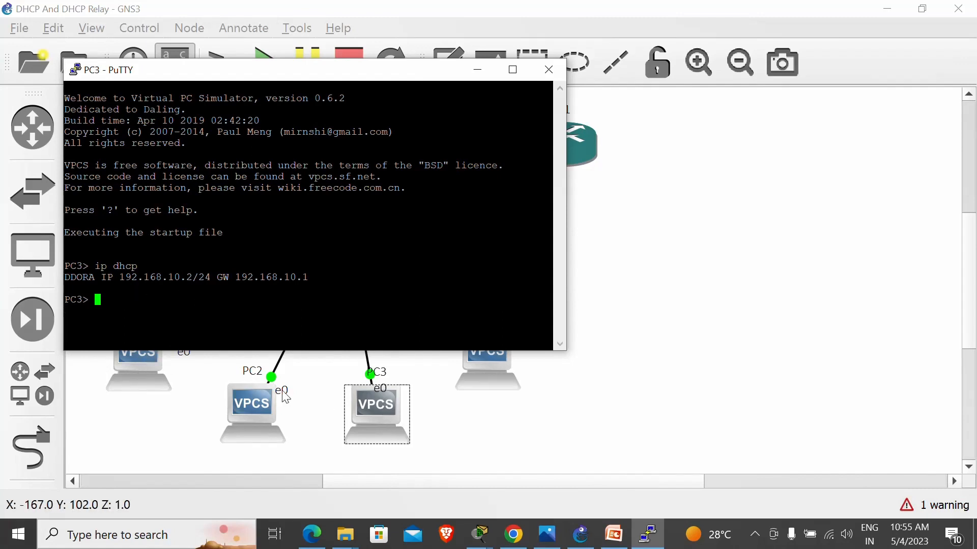
{"action": "left_click_drag", "start_coordinate": [115, 278], "coordinate": [308, 281]}
{"action": "left_click", "coordinate": [218, 281]}
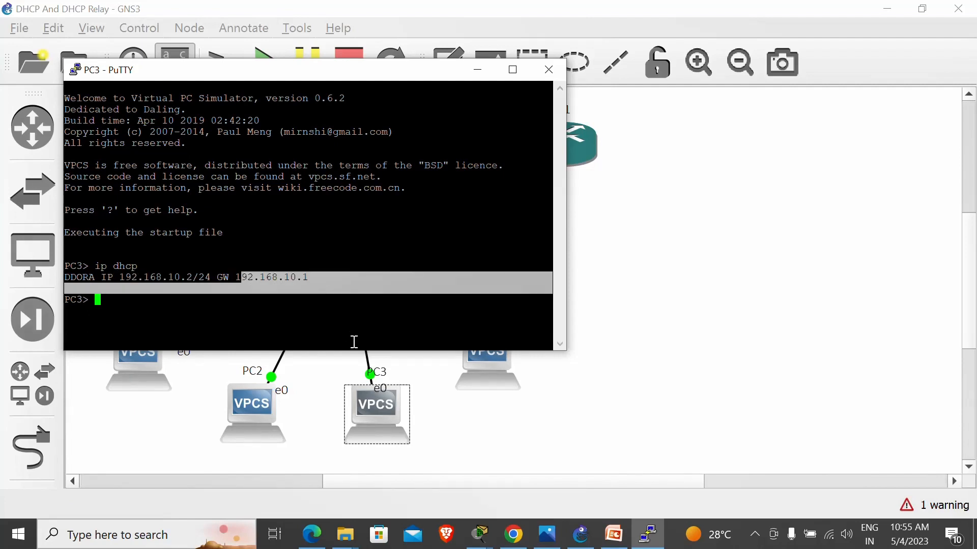
Open PC2's console from the topology and request an address with ip dhcp
{"action": "left_click", "coordinate": [580, 434]}
{"action": "left_click", "coordinate": [257, 406]}
{"action": "double_click", "coordinate": [258, 405]}
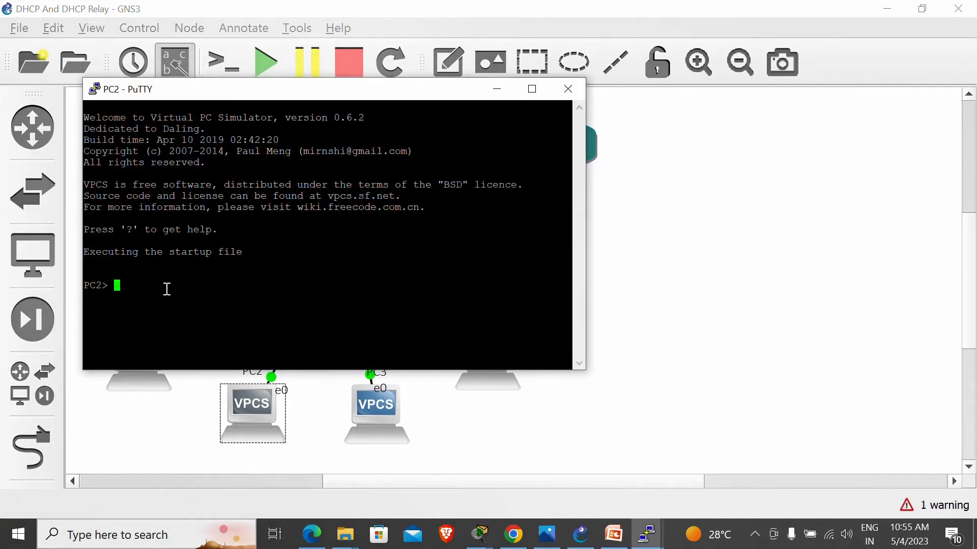
{"action": "type", "text": "ip dhcp"}
{"action": "key", "text": "Return"}
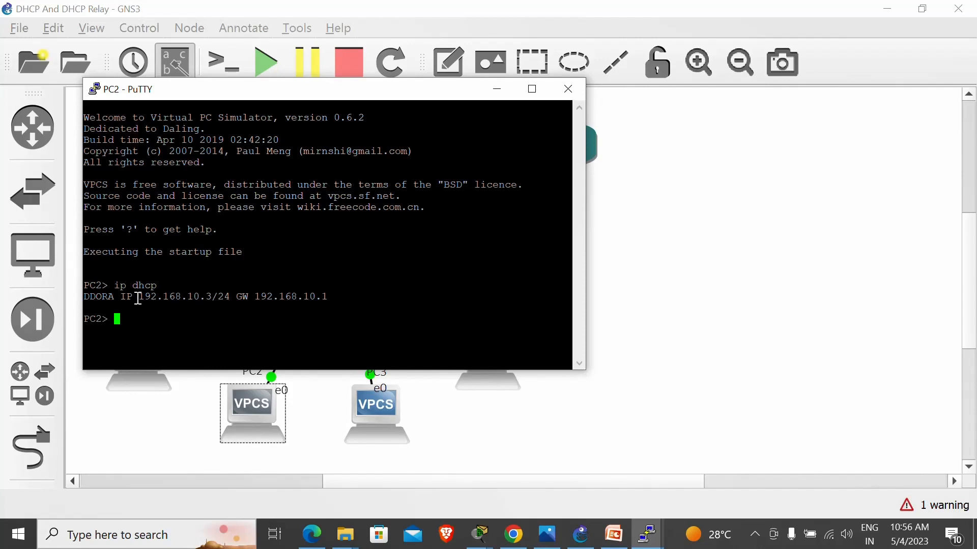
Inspect the IP address leased to PC2 in its console and return to the topology
{"action": "left_click_drag", "start_coordinate": [138, 298], "coordinate": [214, 295]}
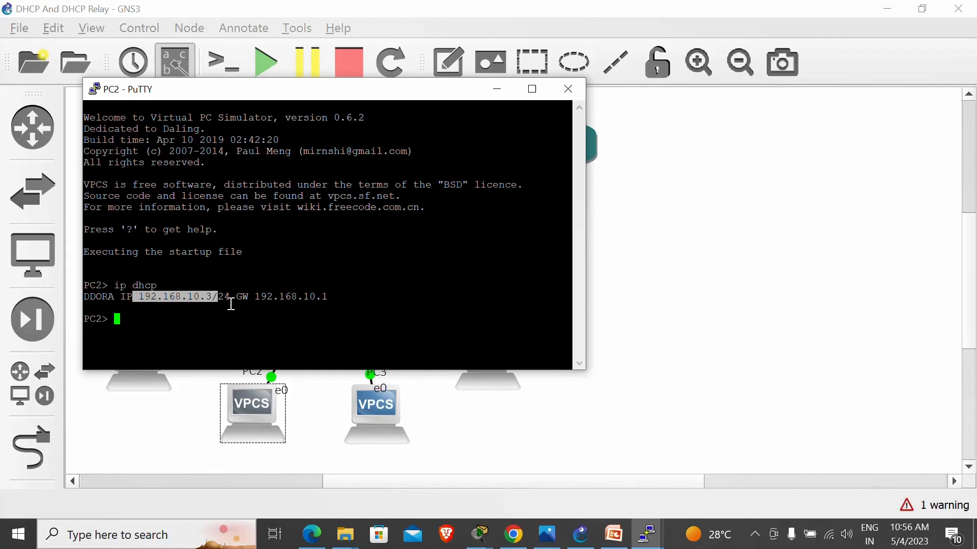
{"action": "left_click", "coordinate": [261, 310]}
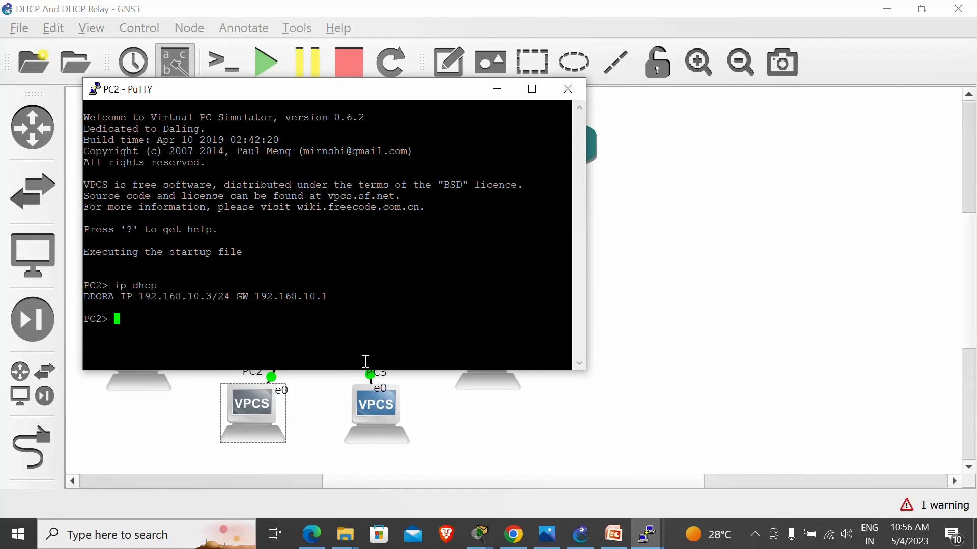
{"action": "left_click", "coordinate": [483, 412]}
Open PC4's console, request an address with ip dhcp, and inspect the assigned address
{"action": "left_click", "coordinate": [472, 351]}
{"action": "double_click", "coordinate": [473, 351]}
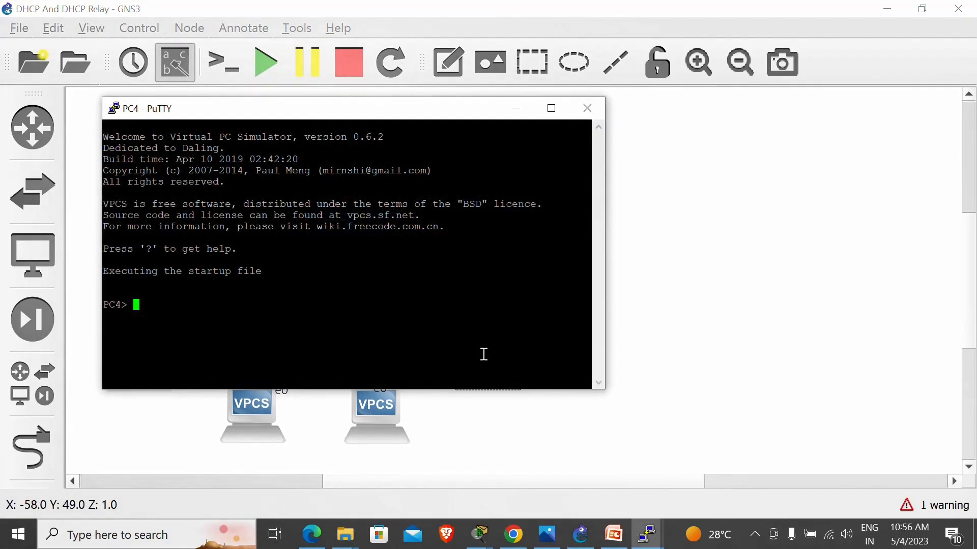
{"action": "type", "text": "ip dhcp"}
{"action": "key", "text": "Return"}
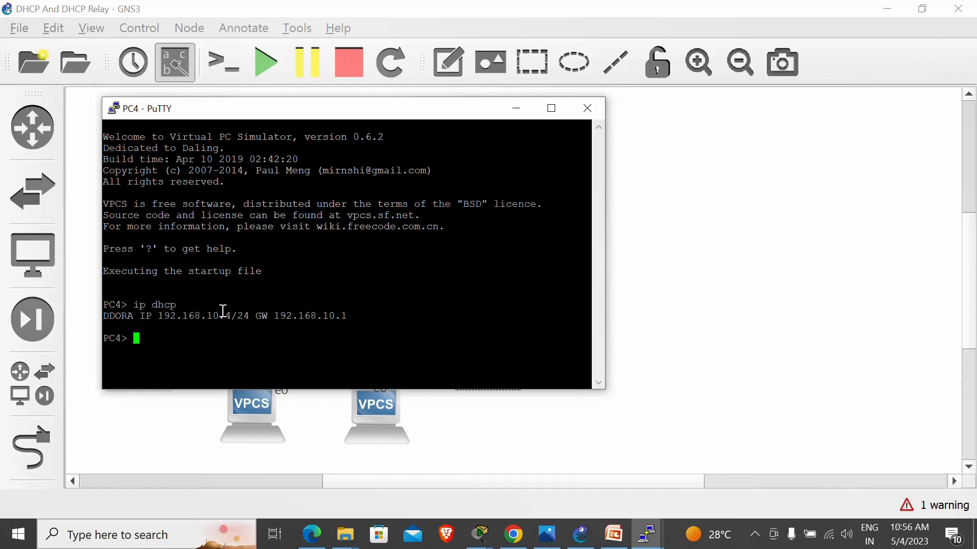
{"action": "left_click_drag", "start_coordinate": [235, 317], "coordinate": [205, 316]}
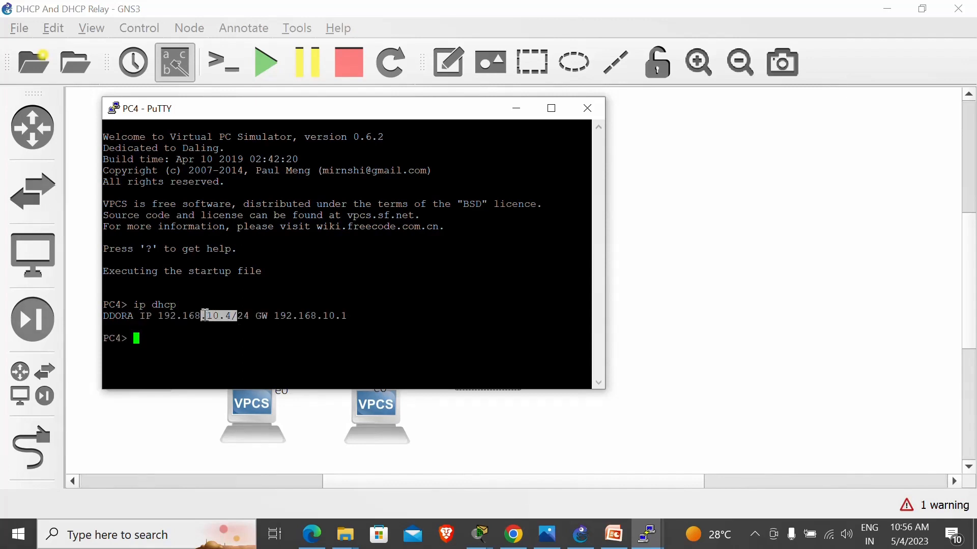
{"action": "left_click", "coordinate": [257, 349]}
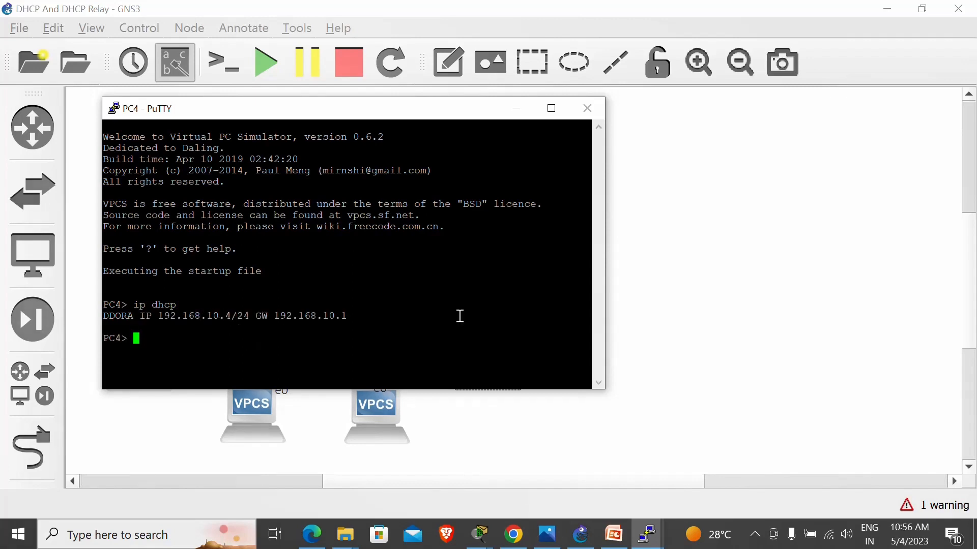
Minimize PC4's console, switch to PC1's window in Packet Tracer, and view its global configuration settings
{"action": "left_click", "coordinate": [516, 108]}
{"action": "left_click", "coordinate": [158, 342]}
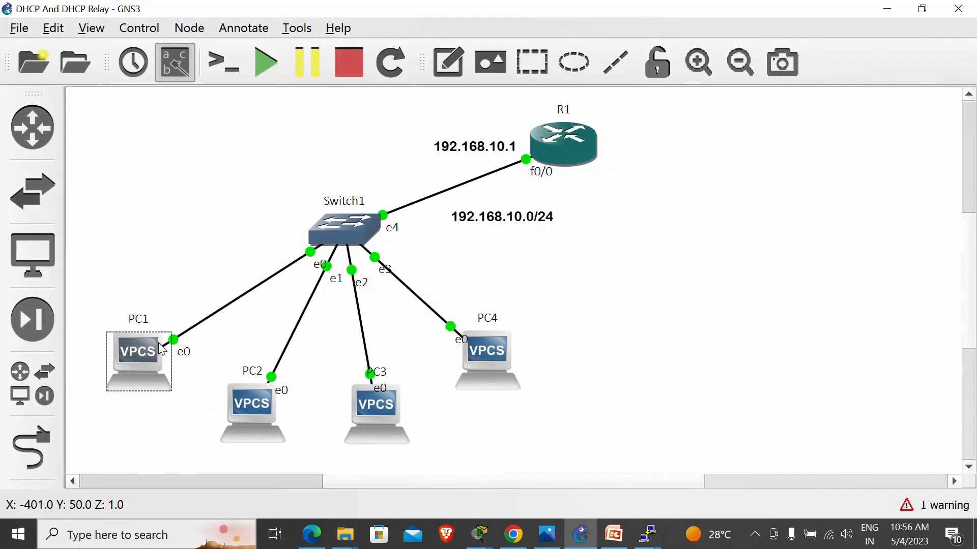
{"action": "key", "text": "alt+Tab"}
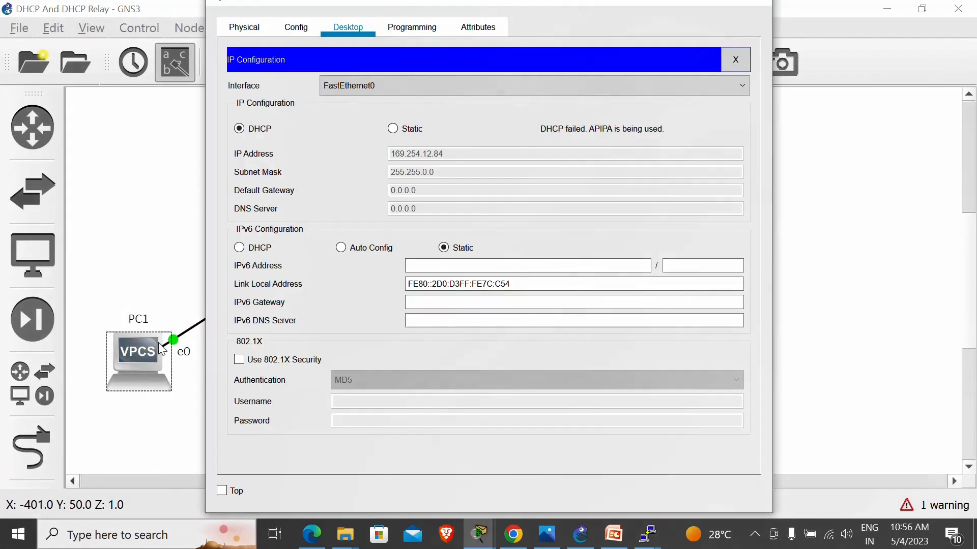
{"action": "left_click", "coordinate": [234, 29]}
{"action": "left_click", "coordinate": [305, 27]}
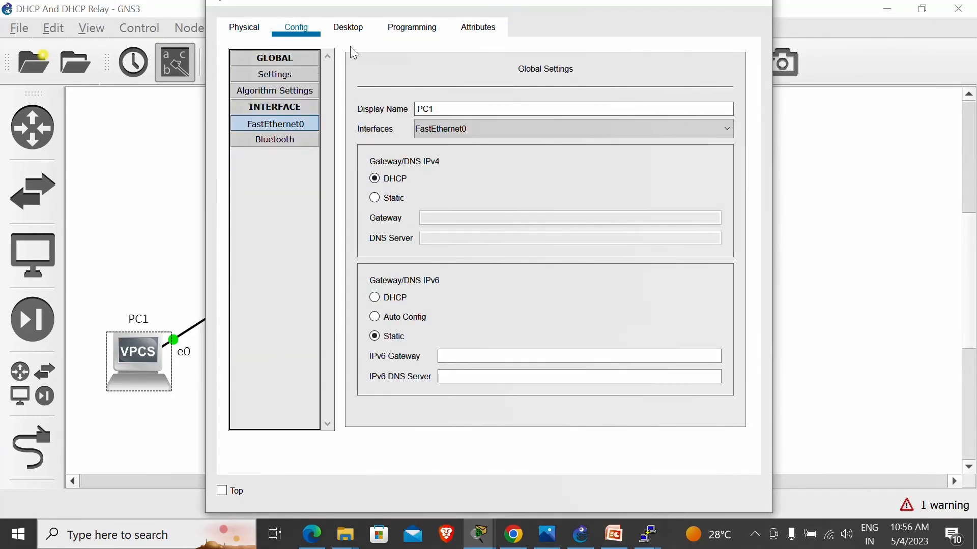
{"action": "left_click", "coordinate": [288, 108]}
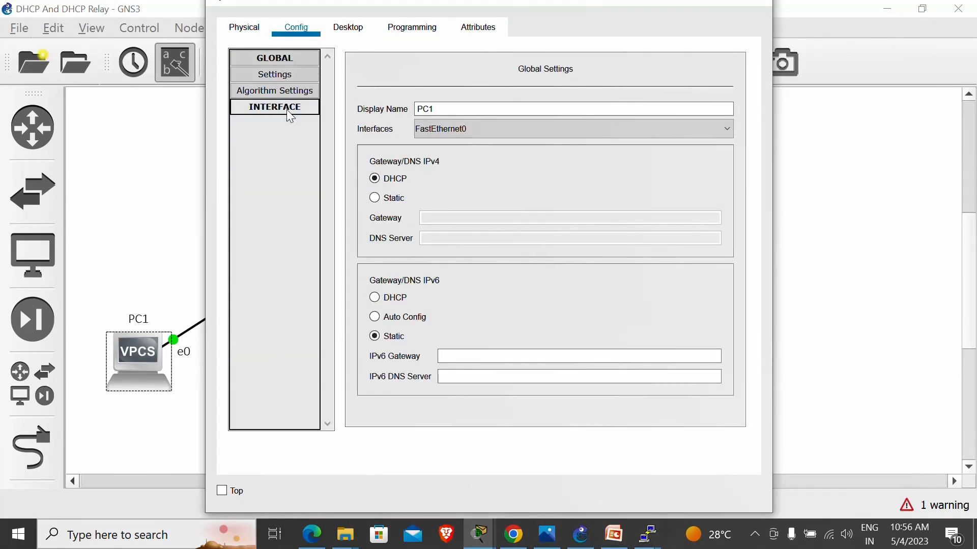
{"action": "left_click", "coordinate": [273, 77]}
{"action": "left_click", "coordinate": [265, 105]}
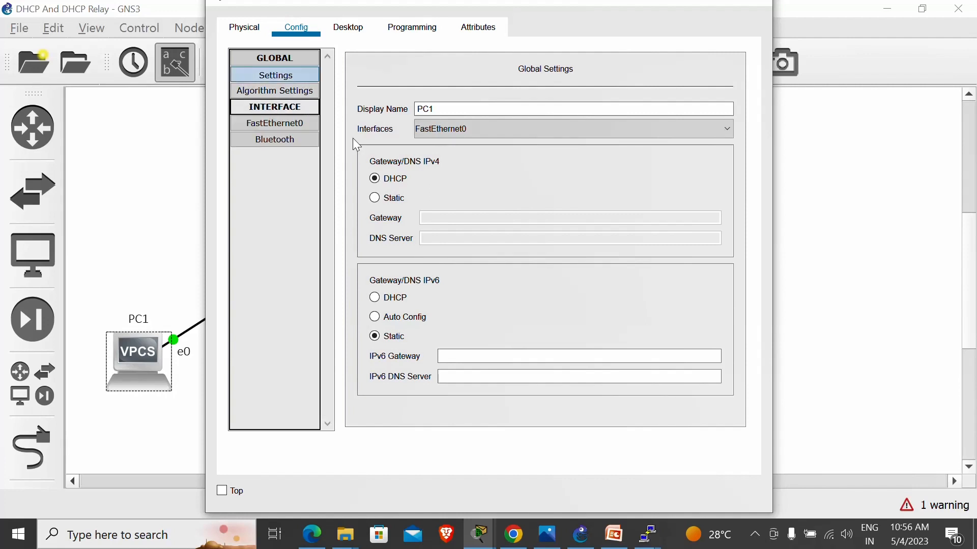
Toggle PC1's IPv4 gateway/DNS setting to Static and back to DHCP, then view the FastEthernet0 settings and close the window
{"action": "left_click", "coordinate": [376, 204]}
{"action": "left_click", "coordinate": [376, 180]}
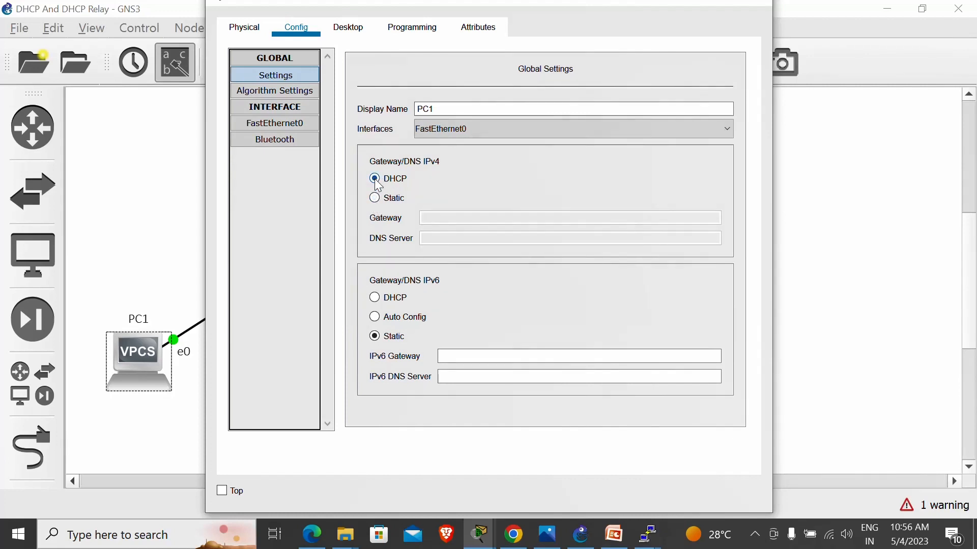
{"action": "left_click", "coordinate": [291, 124]}
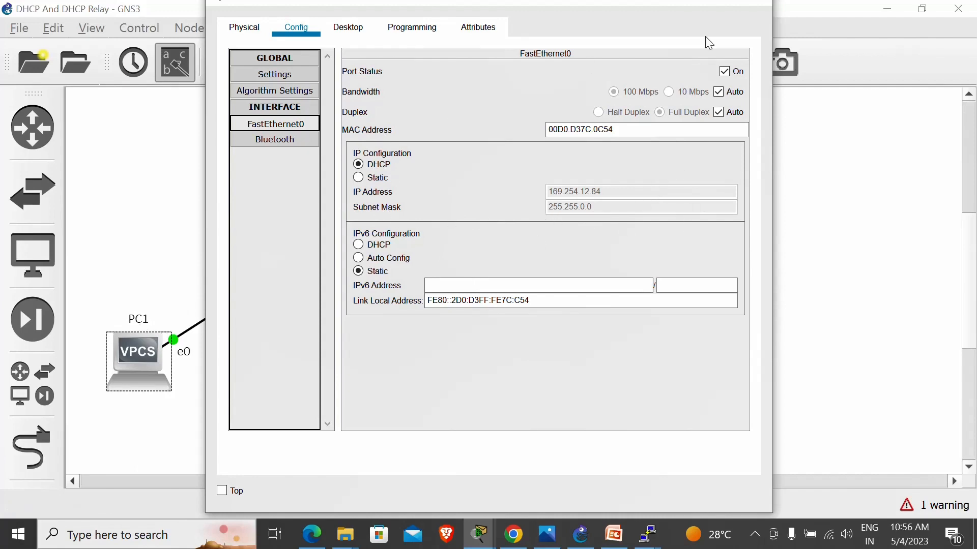
{"action": "left_click", "coordinate": [766, 7]}
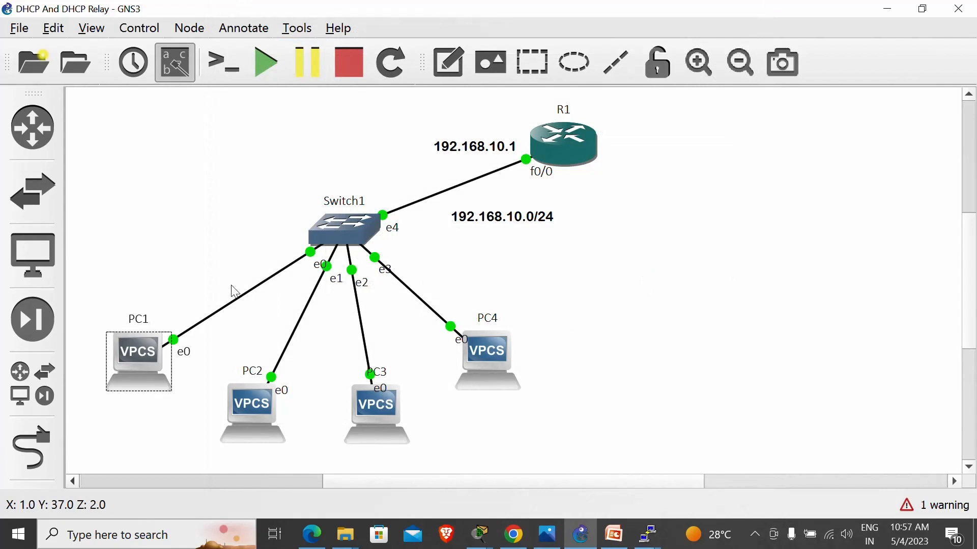
Delete PC1 from the GNS3 topology and move PC2 and PC3 up and to the left
{"action": "right_click", "coordinate": [133, 362]}
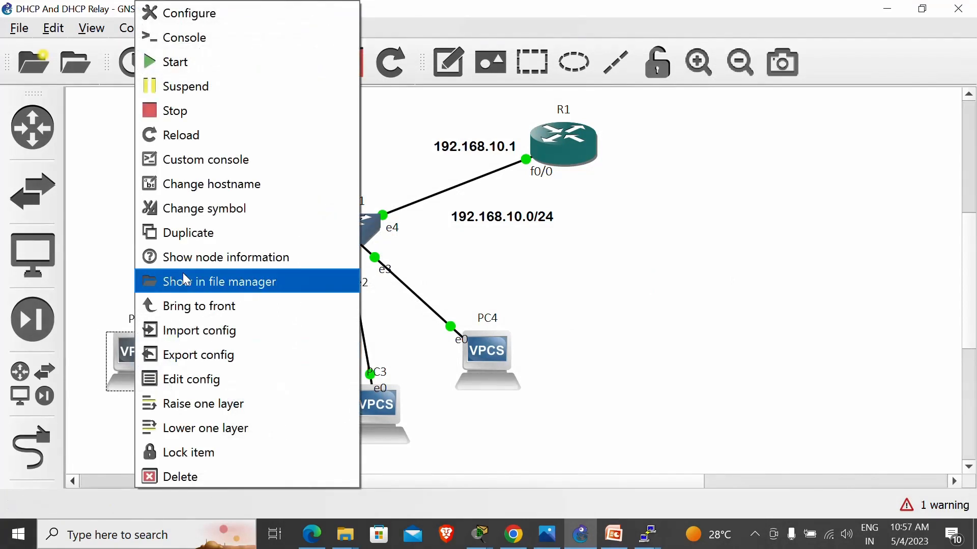
{"action": "left_click", "coordinate": [199, 470]}
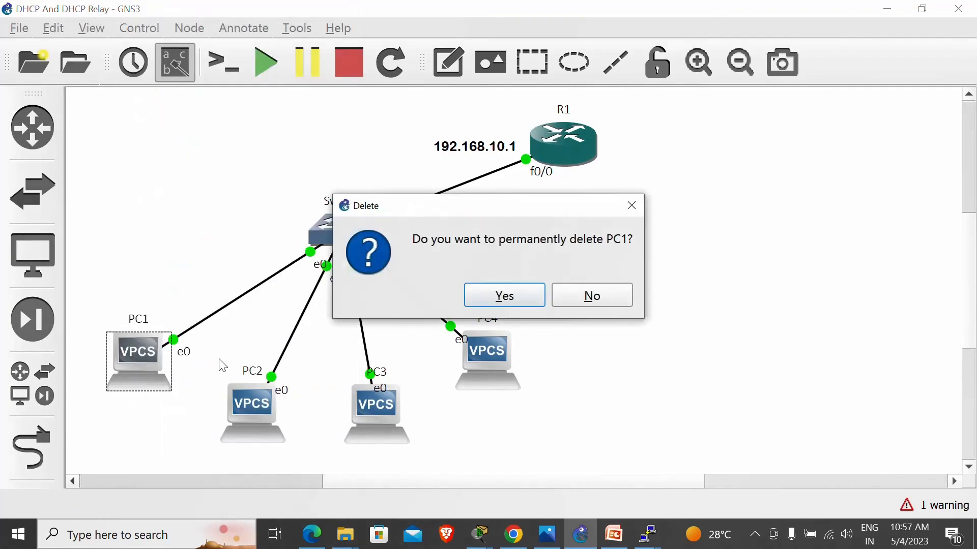
{"action": "left_click", "coordinate": [504, 295]}
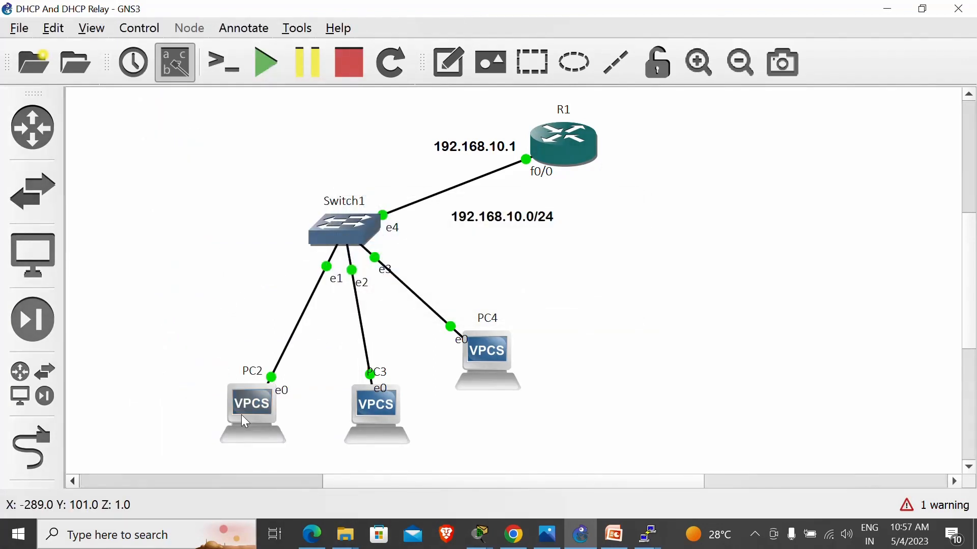
{"action": "left_click_drag", "start_coordinate": [241, 414], "coordinate": [184, 321]}
{"action": "left_click_drag", "start_coordinate": [371, 427], "coordinate": [329, 404]}
Reopen PC2's console, check its leased IP address, and return to the topology
{"action": "double_click", "coordinate": [186, 304]}
{"action": "left_click_drag", "start_coordinate": [145, 297], "coordinate": [212, 299]}
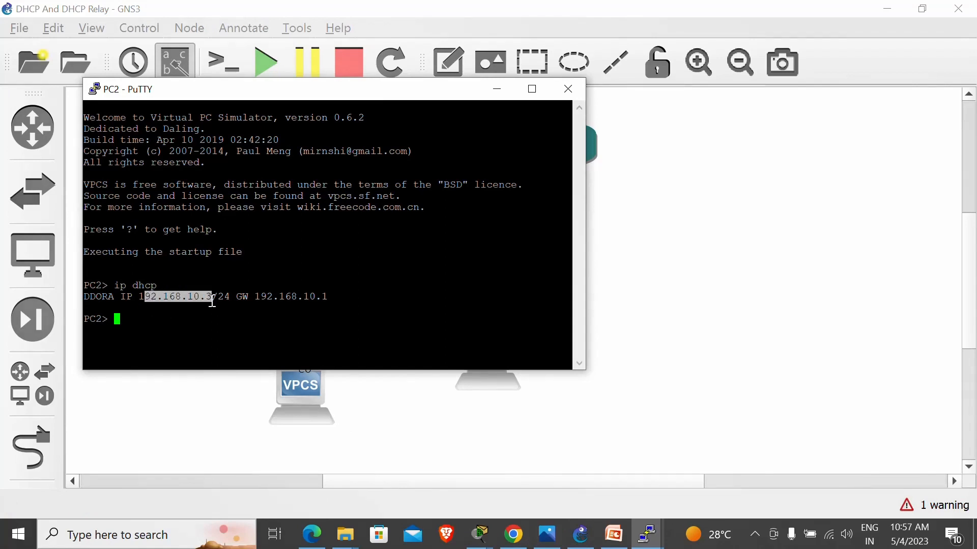
{"action": "left_click", "coordinate": [176, 310]}
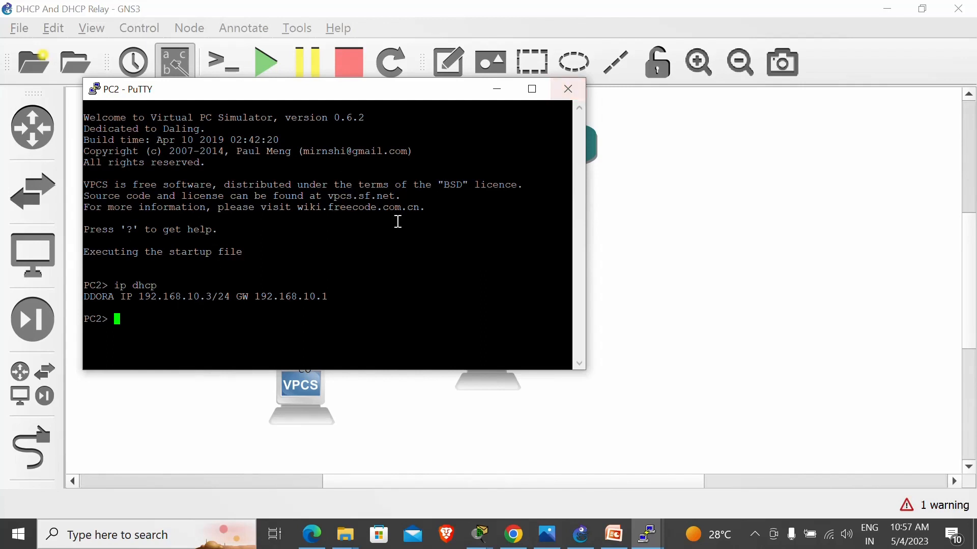
{"action": "left_click", "coordinate": [650, 308]}
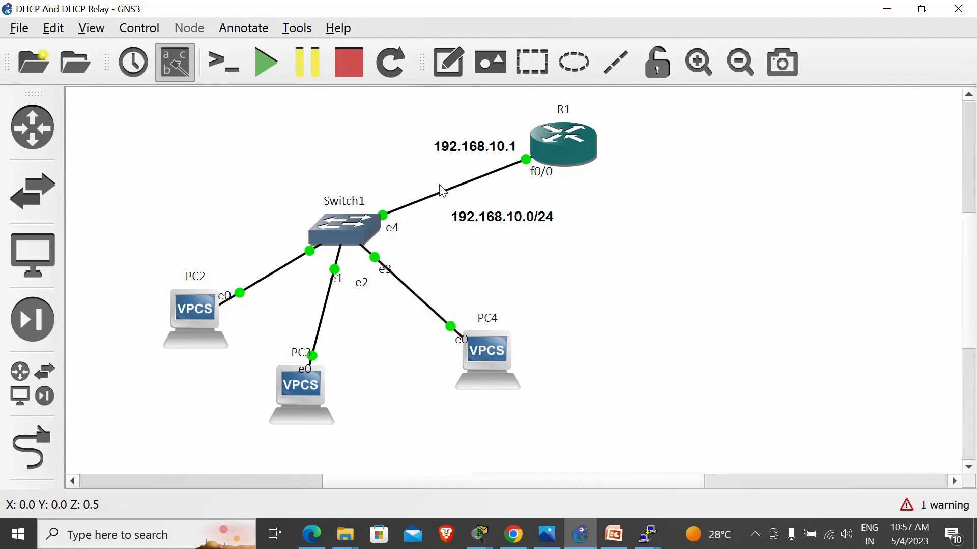
Shift R1 slightly to the left and add a second c7200 router to the right of R1
{"action": "left_click_drag", "start_coordinate": [564, 151], "coordinate": [532, 146]}
{"action": "left_click", "coordinate": [824, 152]}
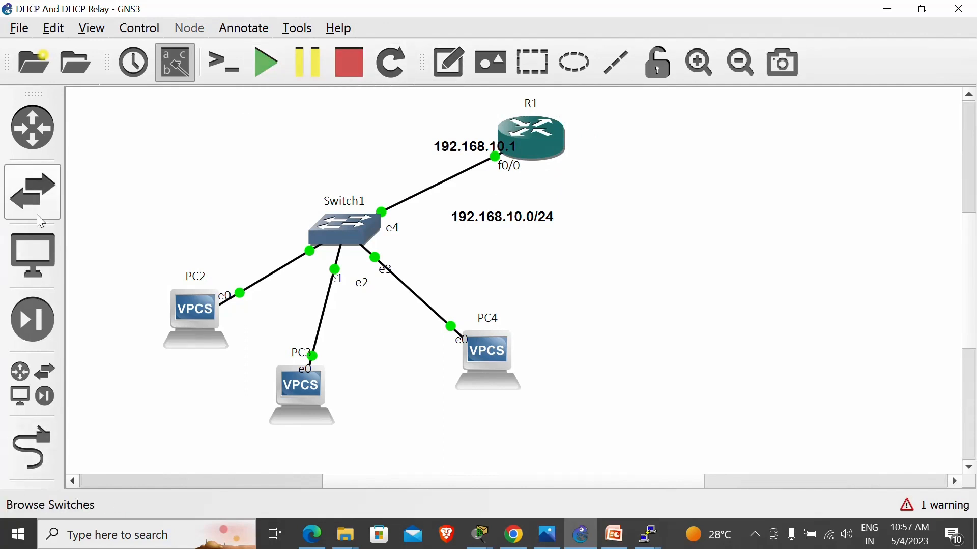
{"action": "left_click", "coordinate": [42, 143]}
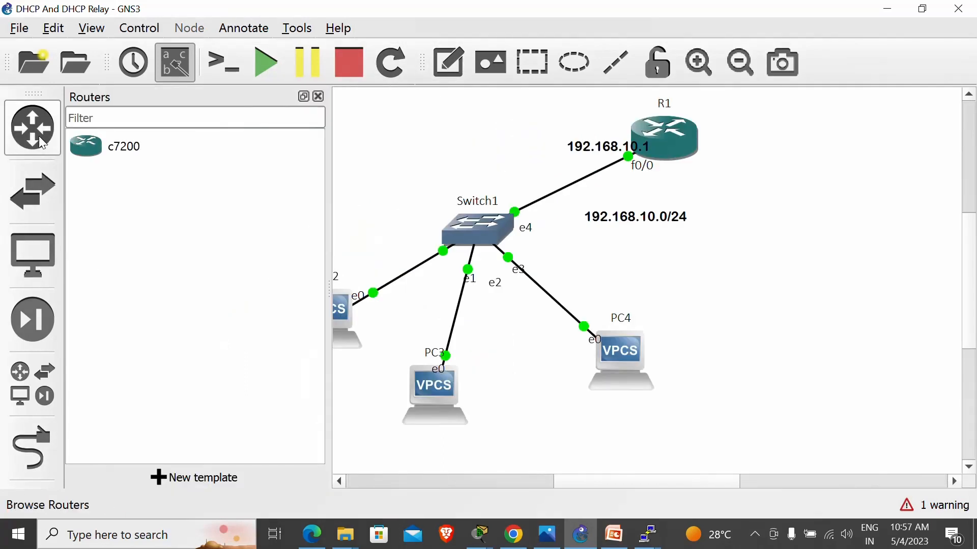
{"action": "left_click", "coordinate": [99, 152]}
{"action": "left_click_drag", "start_coordinate": [144, 148], "coordinate": [856, 151]}
{"action": "left_click", "coordinate": [850, 227]}
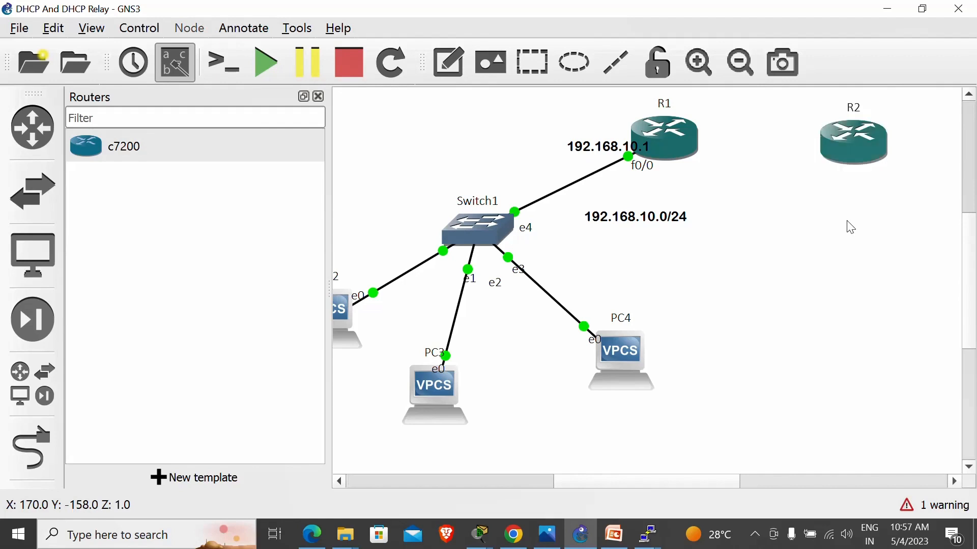
Link R1's FastEthernet1/0 to R2's FastEthernet0/0, leave link mode, and move R2 farther right of R1
{"action": "left_click", "coordinate": [45, 452]}
{"action": "left_click", "coordinate": [685, 148]}
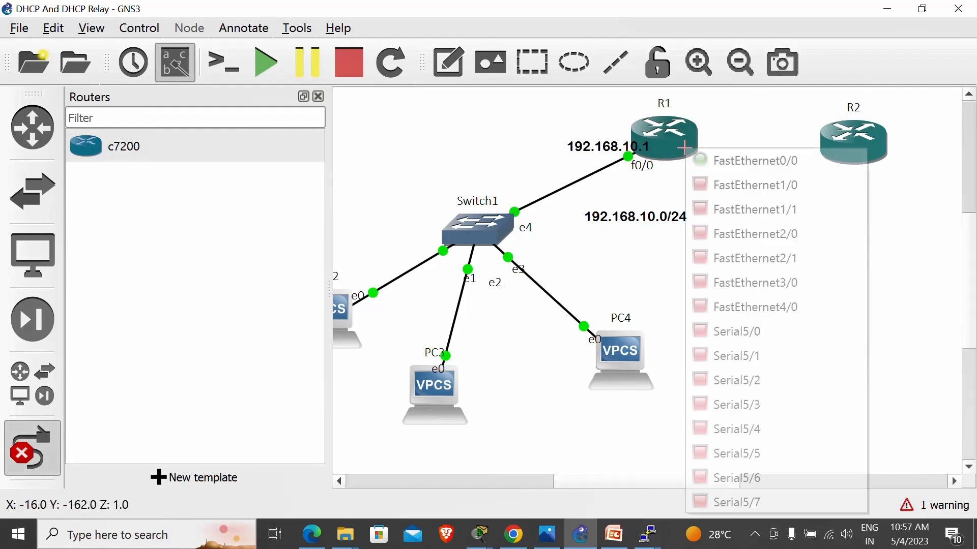
{"action": "left_click", "coordinate": [729, 195]}
{"action": "left_click", "coordinate": [846, 143]}
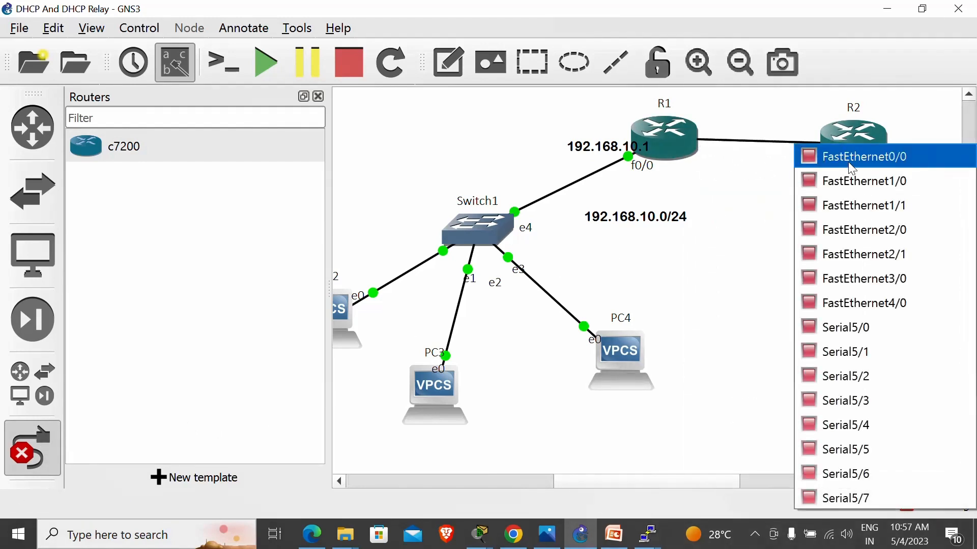
{"action": "left_click", "coordinate": [852, 163]}
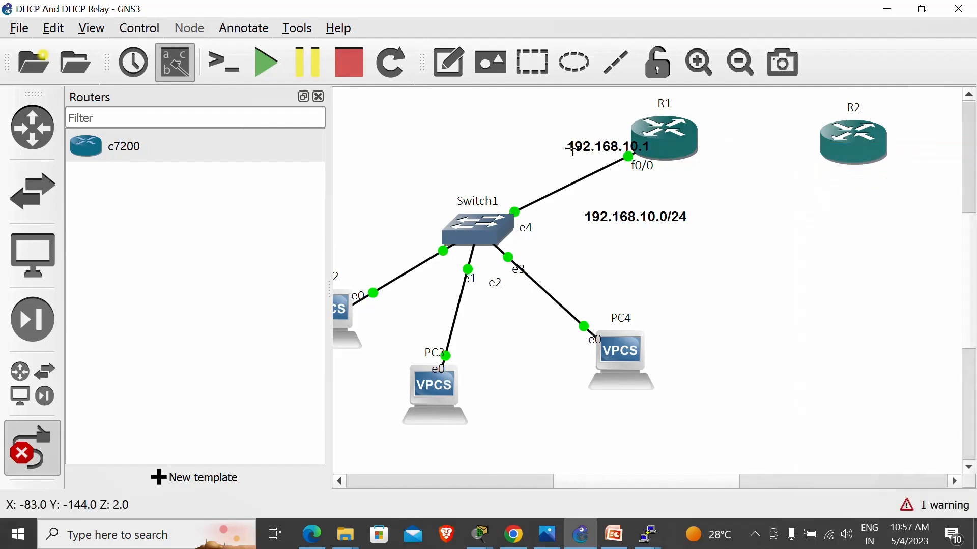
{"action": "left_click", "coordinate": [319, 97]}
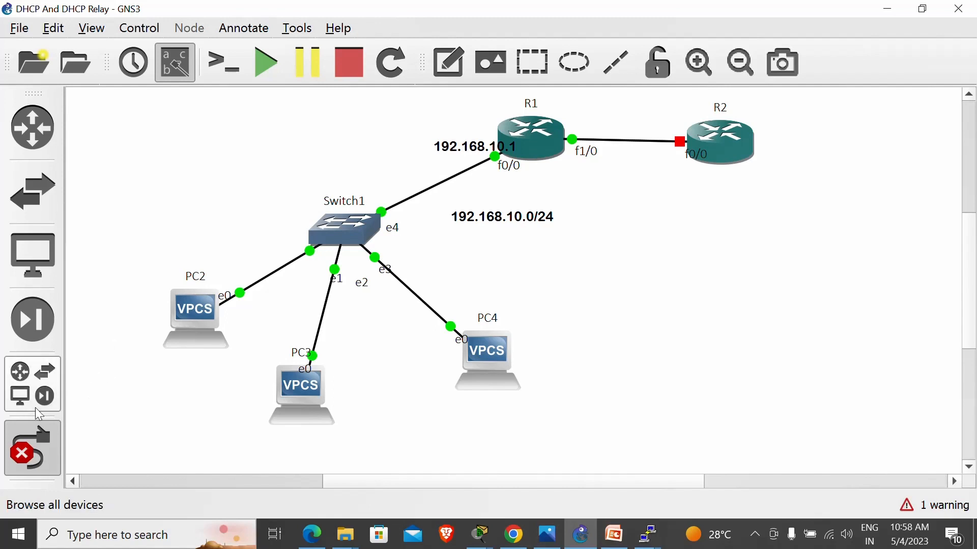
{"action": "left_click", "coordinate": [31, 448]}
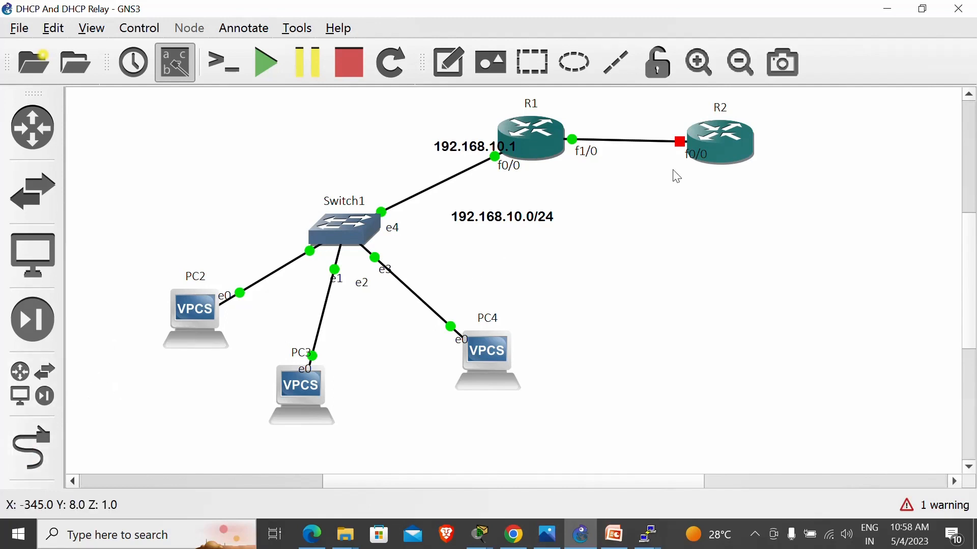
{"action": "left_click_drag", "start_coordinate": [737, 148], "coordinate": [802, 142]}
{"action": "left_click", "coordinate": [701, 235]}
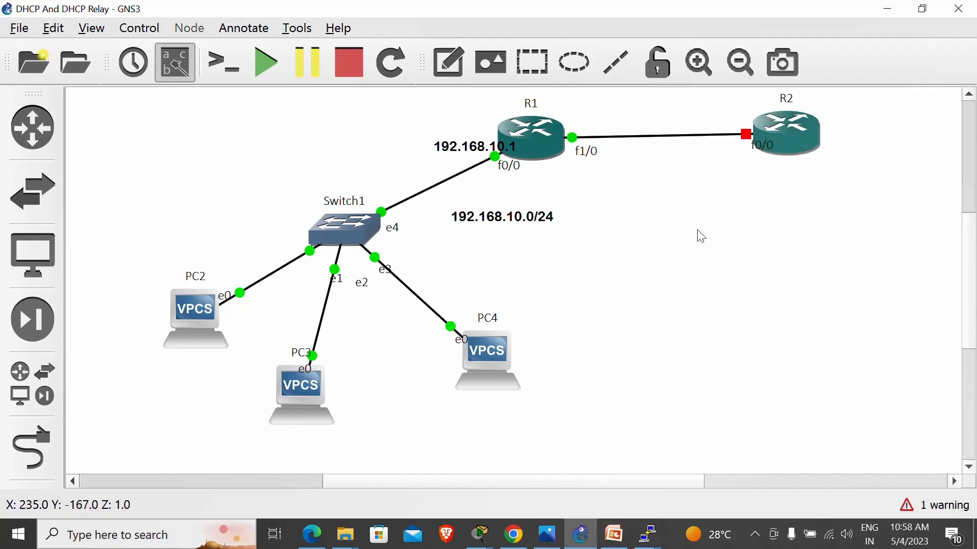
Open R1's console, page through the rest of the running configuration, and quit the listing
{"action": "double_click", "coordinate": [529, 149]}
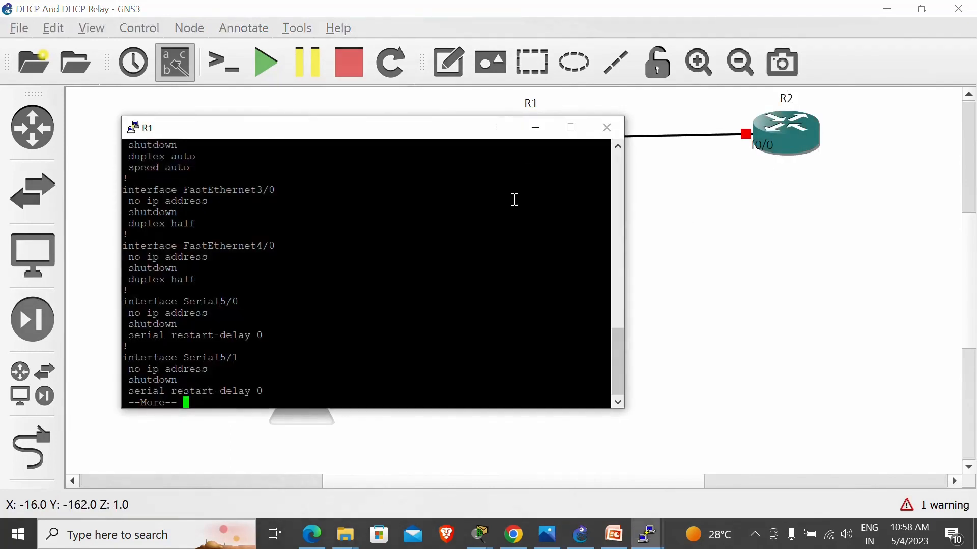
{"action": "key", "text": "Return"}
{"action": "key", "text": "Return"}
{"action": "key", "text": "Return"}
{"action": "key", "text": "Return"}
{"action": "key", "text": "Return"}
{"action": "key", "text": "Return"}
{"action": "key", "text": "Return"}
{"action": "key", "text": "Return"}
{"action": "key", "text": "Return"}
{"action": "key", "text": "Return"}
{"action": "key", "text": "Return"}
{"action": "key", "text": "Return"}
{"action": "key", "text": "Return"}
{"action": "key", "text": "Return"}
{"action": "key", "text": "Return"}
{"action": "key", "text": "Return"}
{"action": "key", "text": "Return"}
{"action": "key", "text": "Return"}
{"action": "key", "text": "Return"}
{"action": "key", "text": "Return"}
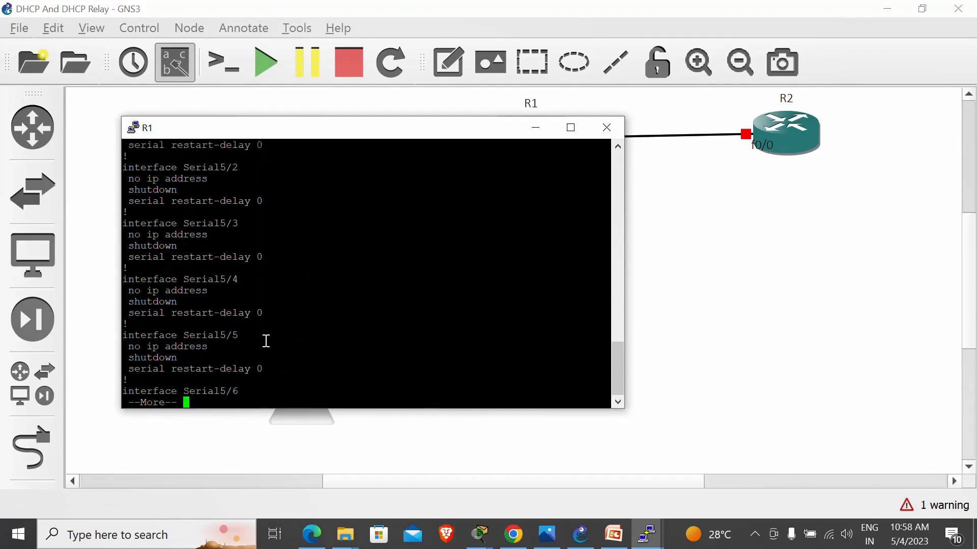
{"action": "key", "text": "q"}
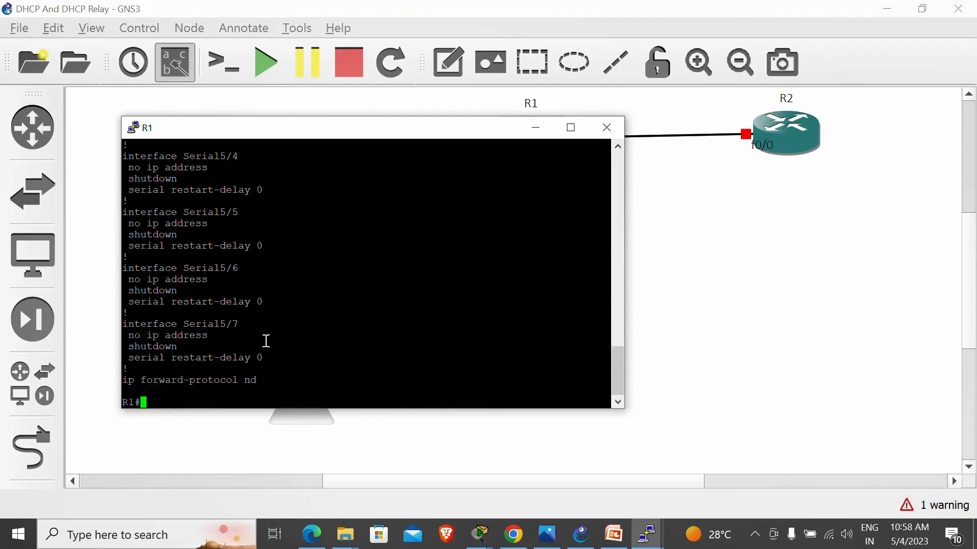
Enter global configuration mode on R1 from the terminal
{"action": "key", "text": "Return"}
{"action": "key", "text": "Return"}
{"action": "key", "text": "Return"}
{"action": "type", "text": "conf"}
{"action": "key", "text": "Tab"}
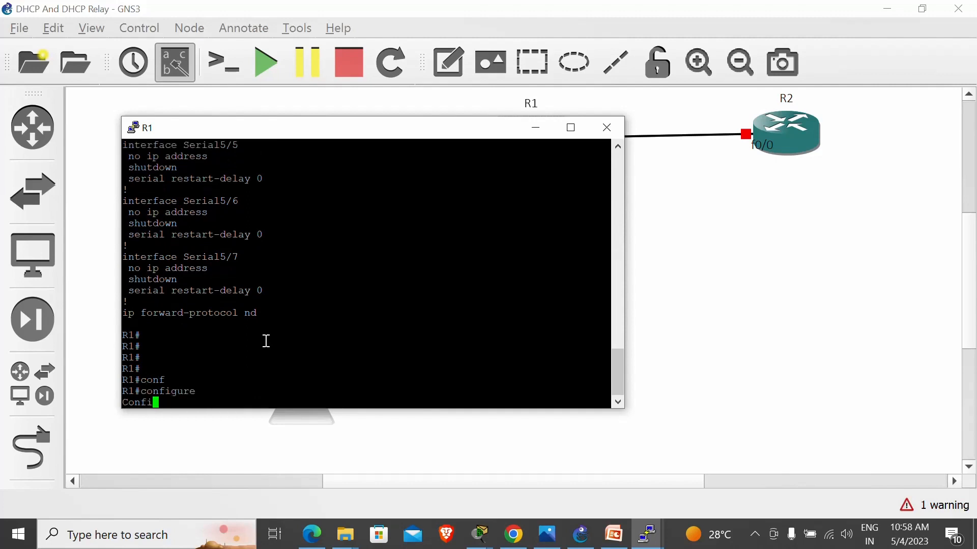
{"action": "key", "text": "Return"}
{"action": "key", "text": "Return"}
{"action": "key", "text": "Return"}
{"action": "key", "text": "Return"}
{"action": "key", "text": "Return"}
{"action": "key", "text": "Return"}
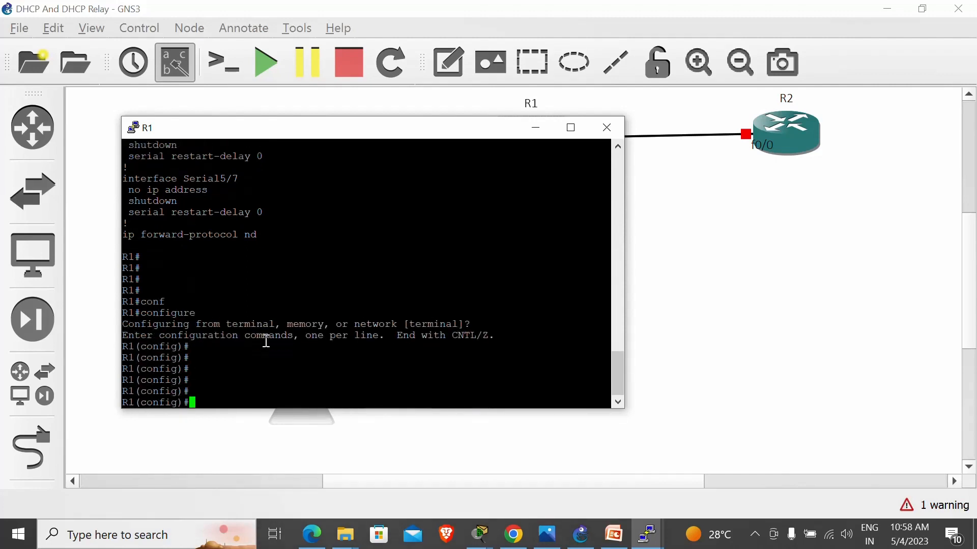
Remove the DHCP pool named Code from R1's configuration
{"action": "type", "text": "no dh"}
{"action": "type", "text": "c"}
{"action": "key", "text": "Tab"}
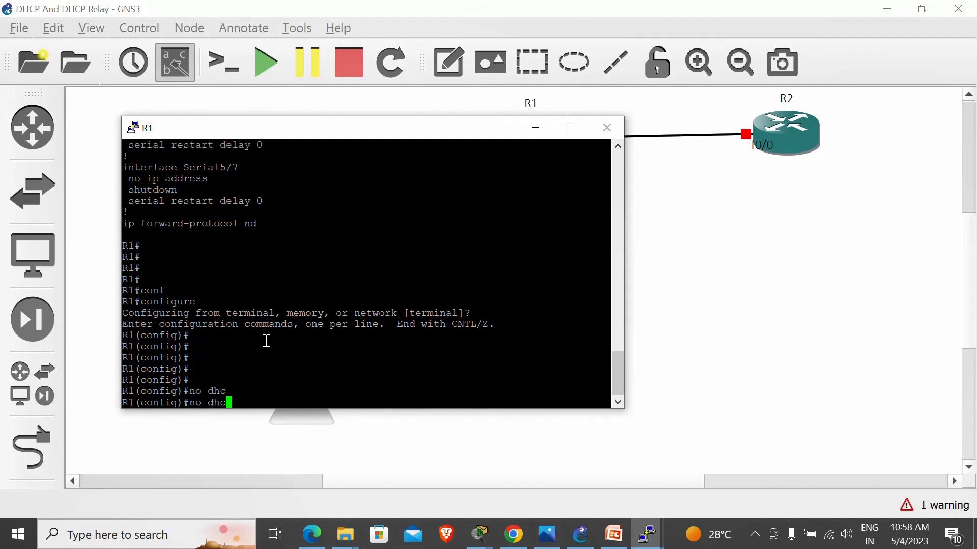
{"action": "key", "text": "BackSpace"}
{"action": "key", "text": "BackSpace"}
{"action": "key", "text": "BackSpace"}
{"action": "type", "text": "ip dh"}
{"action": "key", "text": "Tab"}
{"action": "type", "text": "poo"}
{"action": "key", "text": "Tab"}
{"action": "type", "text": "Code"}
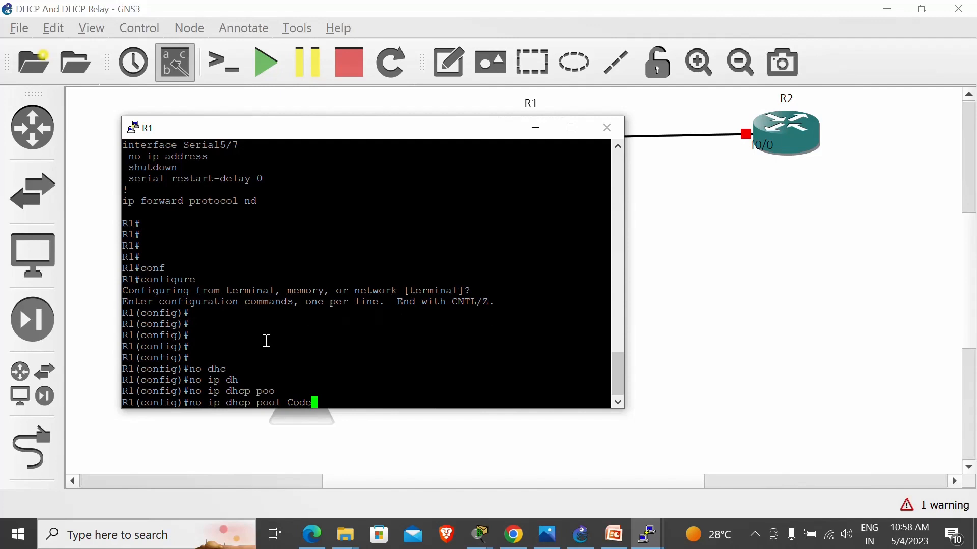
{"action": "key", "text": "Return"}
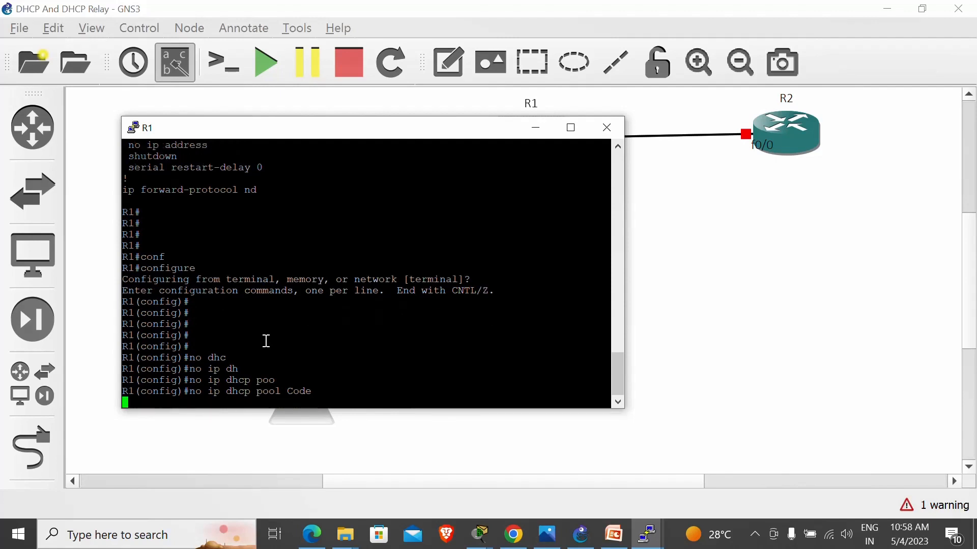
{"action": "key", "text": "Return"}
{"action": "key", "text": "Return"}
{"action": "key", "text": "Return"}
{"action": "key", "text": "Return"}
{"action": "key", "text": "Return"}
{"action": "key", "text": "Return"}
List R1's running configuration from configuration mode, examine its DHCP excluded-address entries, and quit the listing
{"action": "type", "text": "do"}
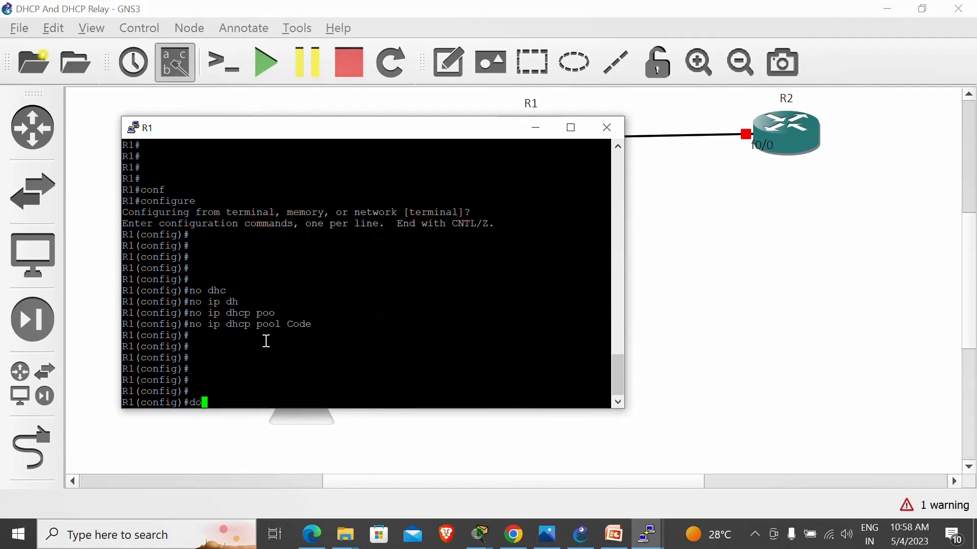
{"action": "type", "text": " show runn"}
{"action": "key", "text": "Return"}
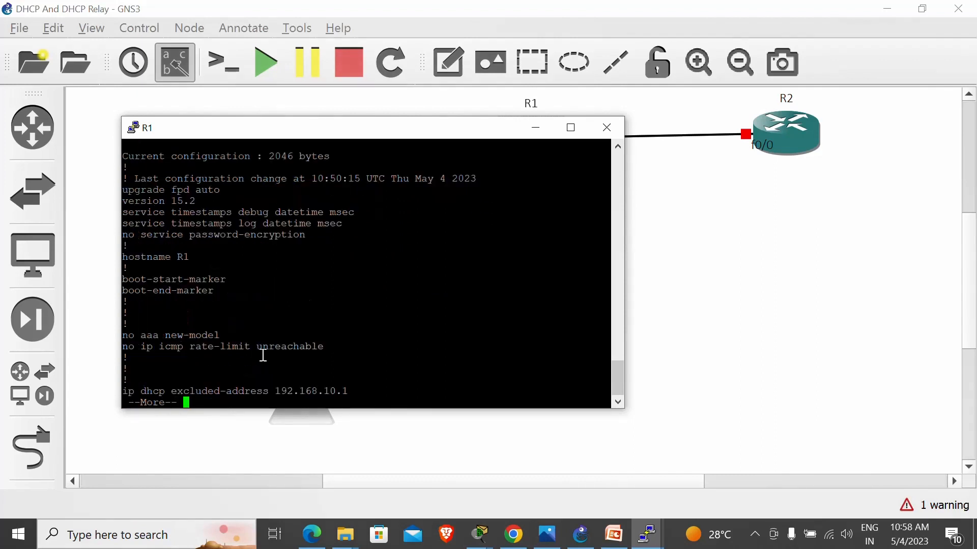
{"action": "key", "text": "Return"}
{"action": "key", "text": "Return"}
{"action": "key", "text": "Return"}
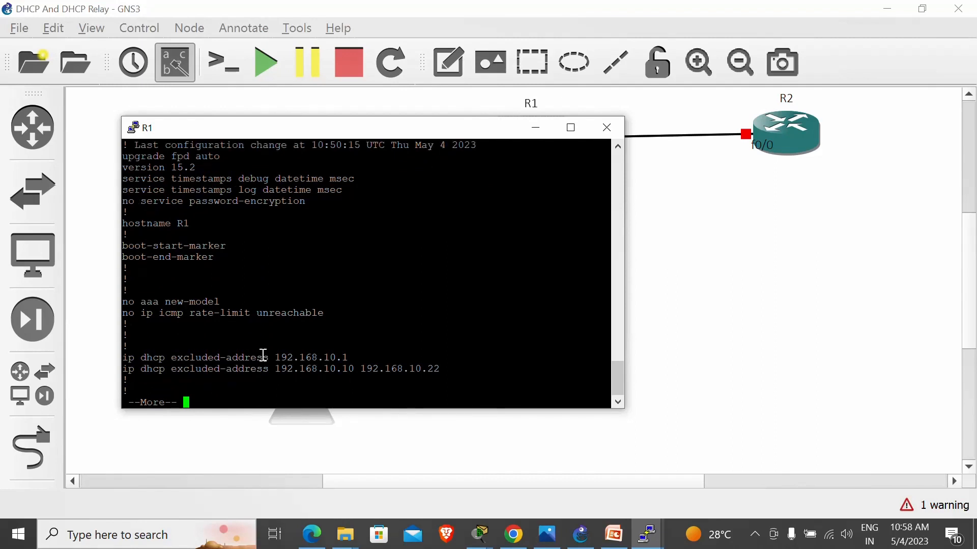
{"action": "left_click_drag", "start_coordinate": [197, 359], "coordinate": [270, 403]}
{"action": "key", "text": "q"}
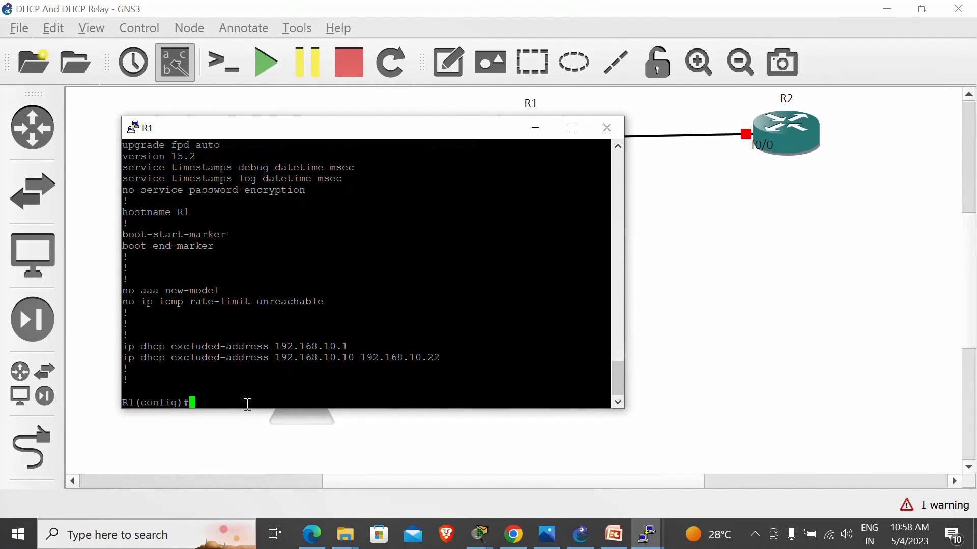
Remove the DHCP excluded address 192.168.10.1 from R1
{"action": "type", "text": "ip"}
{"action": "key", "text": "BackSpace"}
{"action": "key", "text": "BackSpace"}
{"action": "key", "text": "BackSpace"}
{"action": "type", "text": "no ip dh"}
{"action": "key", "text": "Tab"}
{"action": "type", "text": "c"}
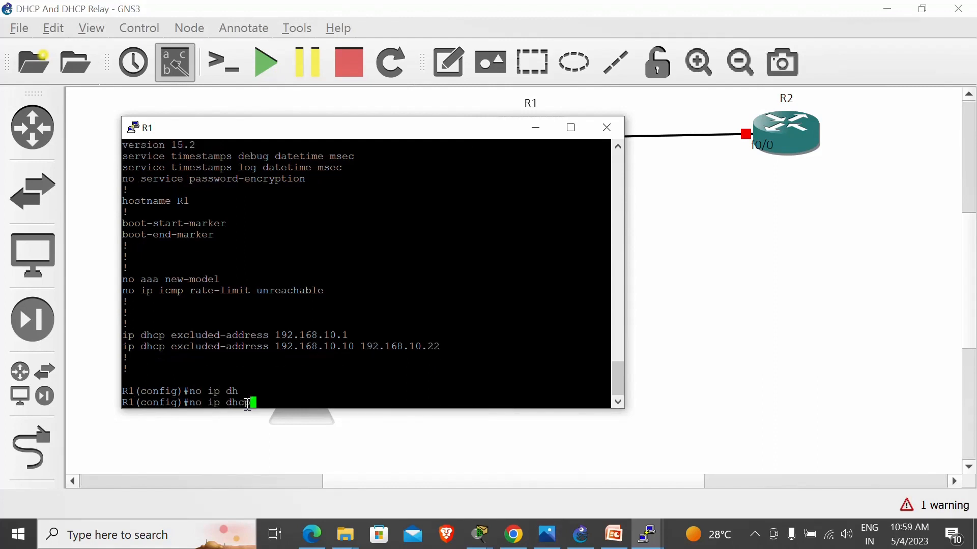
{"action": "type", "text": "pex"}
{"action": "key", "text": "Tab"}
{"action": "key", "text": "BackSpace"}
{"action": "key", "text": "BackSpace"}
{"action": "type", "text": "ex"}
{"action": "key", "text": "Tab"}
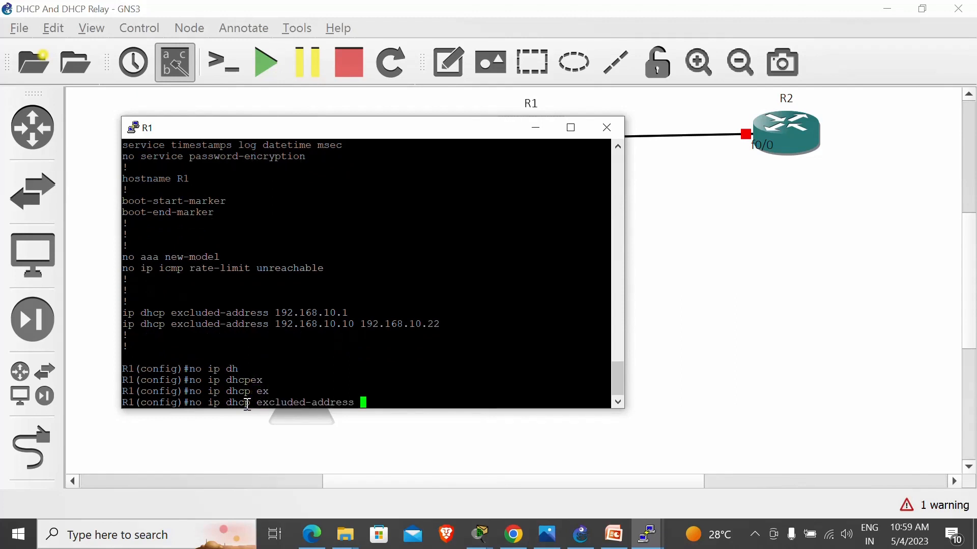
{"action": "type", "text": "192.168.10.1"}
{"action": "key", "text": "Return"}
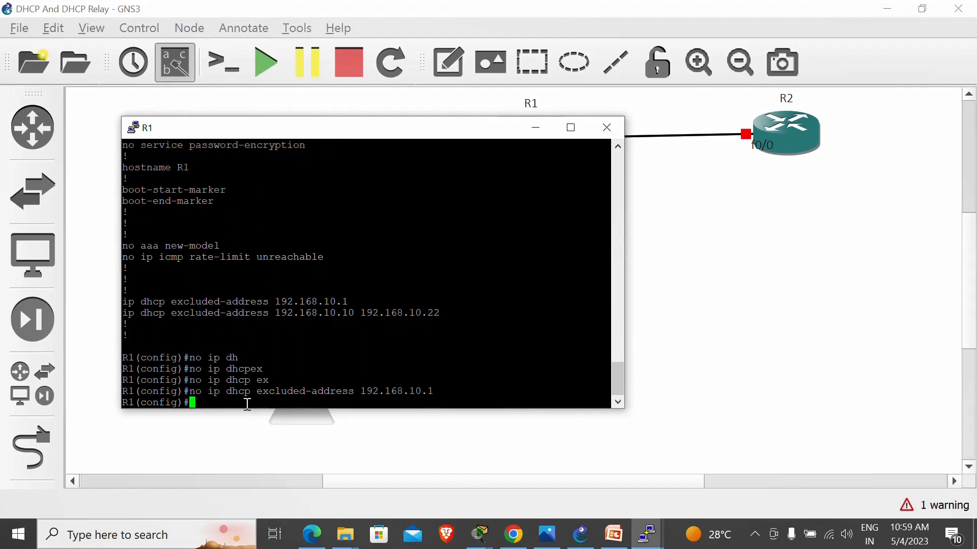
Remove the DHCP excluded-address range 192.168.10.10 to 192.168.10.22 from R1
{"action": "key", "text": "Up"}
{"action": "type", "text": "0 "}
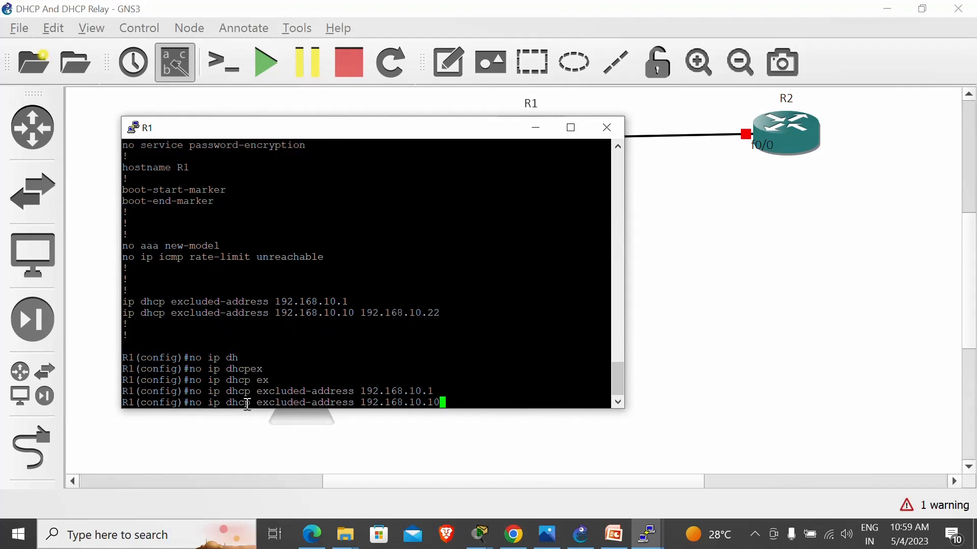
{"action": "type", "text": "192.168.10.20"}
{"action": "key", "text": "BackSpace"}
{"action": "type", "text": "2"}
{"action": "key", "text": "Return"}
{"action": "key", "text": "Return"}
{"action": "key", "text": "Return"}
{"action": "key", "text": "Return"}
Exit global configuration mode on R1, returning to the privileged prompt
{"action": "type", "text": "exit"}
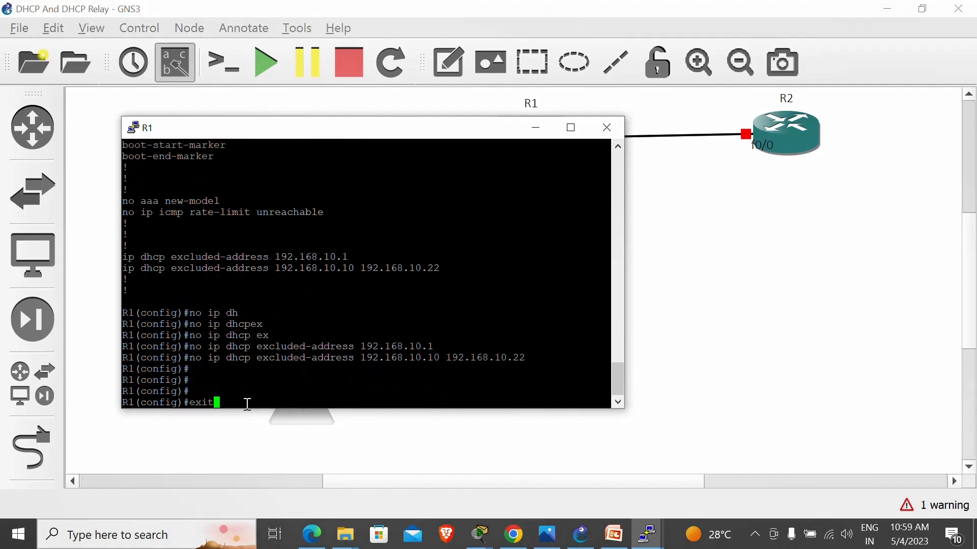
{"action": "key", "text": "Return"}
{"action": "key", "text": "Return"}
{"action": "key", "text": "Return"}
{"action": "key", "text": "Return"}
{"action": "key", "text": "Return"}
{"action": "key", "text": "Return"}
{"action": "key", "text": "Return"}
{"action": "key", "text": "Return"}
{"action": "key", "text": "Return"}
{"action": "key", "text": "Return"}
{"action": "key", "text": "Return"}
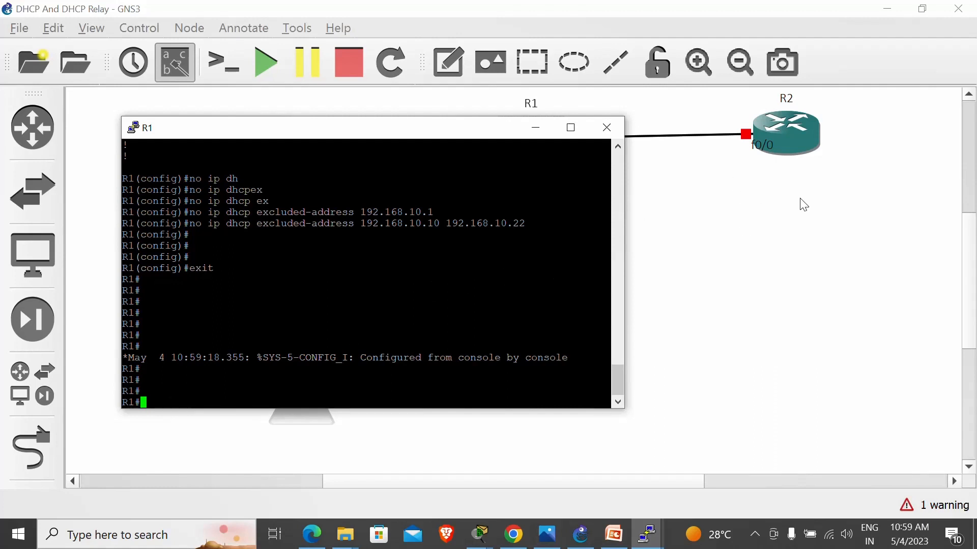
Open PC2's console and request an address again with ip dhcp to test whether a DHCP server responds
{"action": "left_click", "coordinate": [757, 266]}
{"action": "left_click", "coordinate": [198, 315]}
{"action": "double_click", "coordinate": [201, 318]}
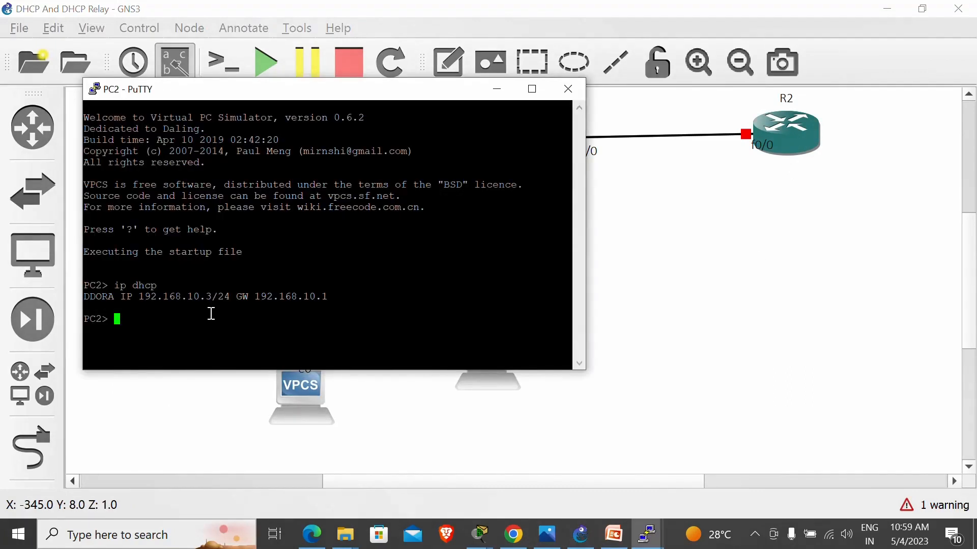
{"action": "key", "text": "Return"}
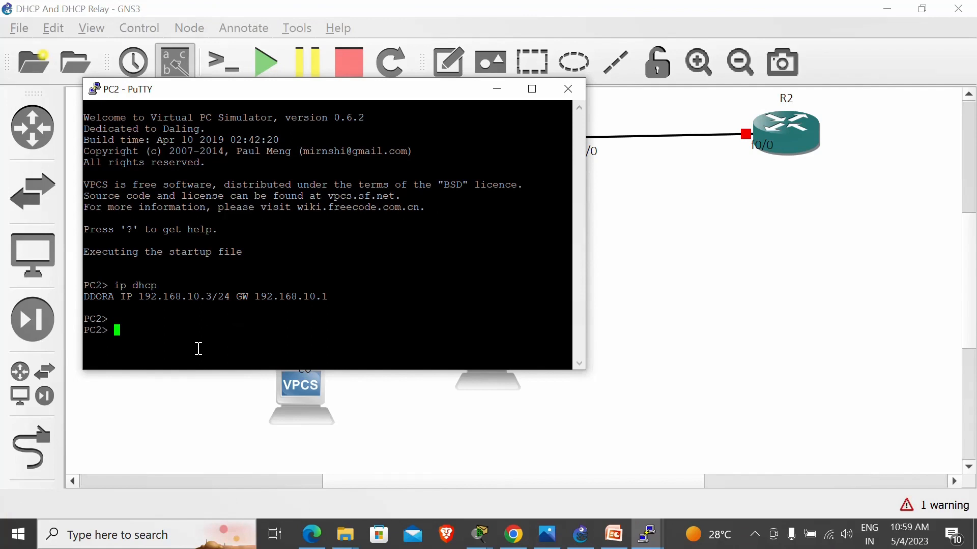
{"action": "key", "text": "Up"}
{"action": "key", "text": "Return"}
{"action": "left_click_drag", "start_coordinate": [183, 298], "coordinate": [208, 298]}
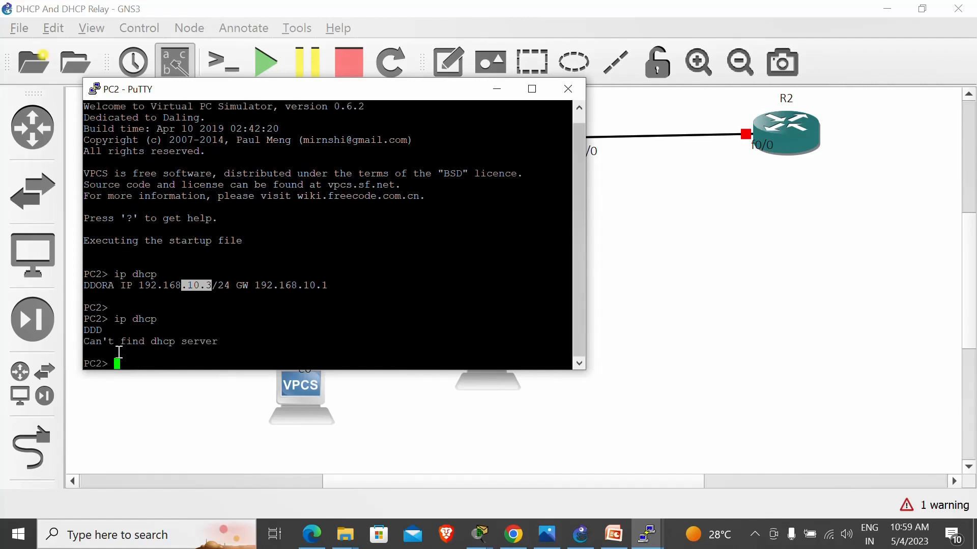
{"action": "left_click", "coordinate": [156, 363]}
{"action": "left_click", "coordinate": [688, 314]}
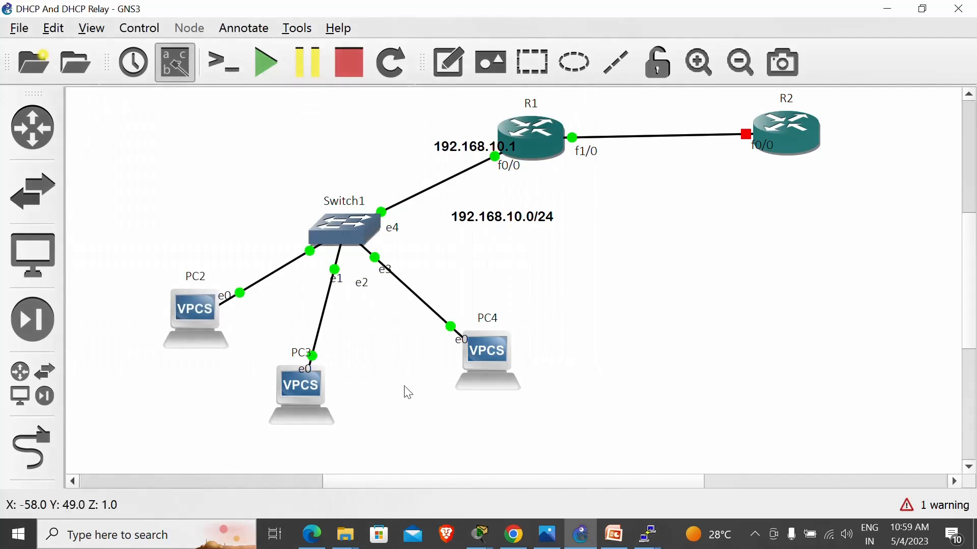
Open PC3's console and request an address again with ip dhcp
{"action": "left_click", "coordinate": [306, 388]}
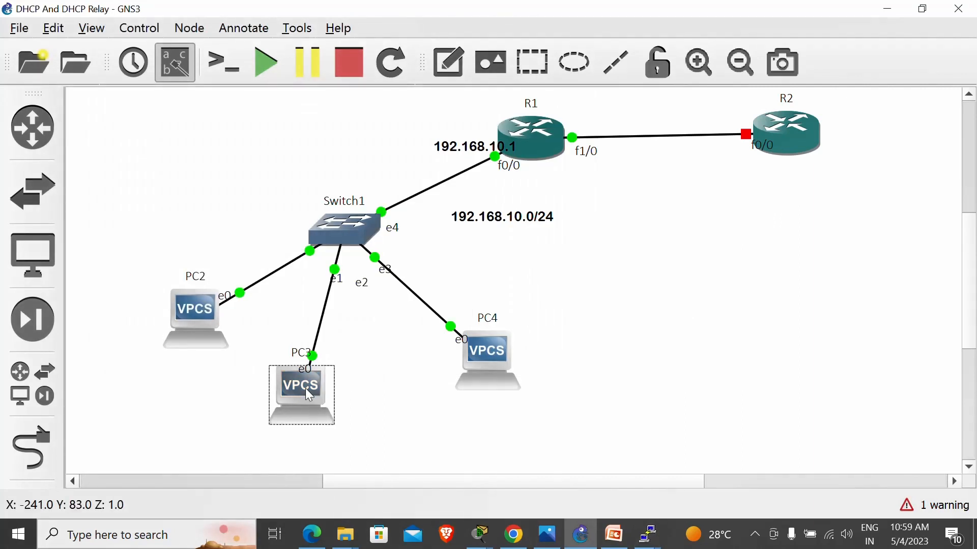
{"action": "double_click", "coordinate": [306, 388]}
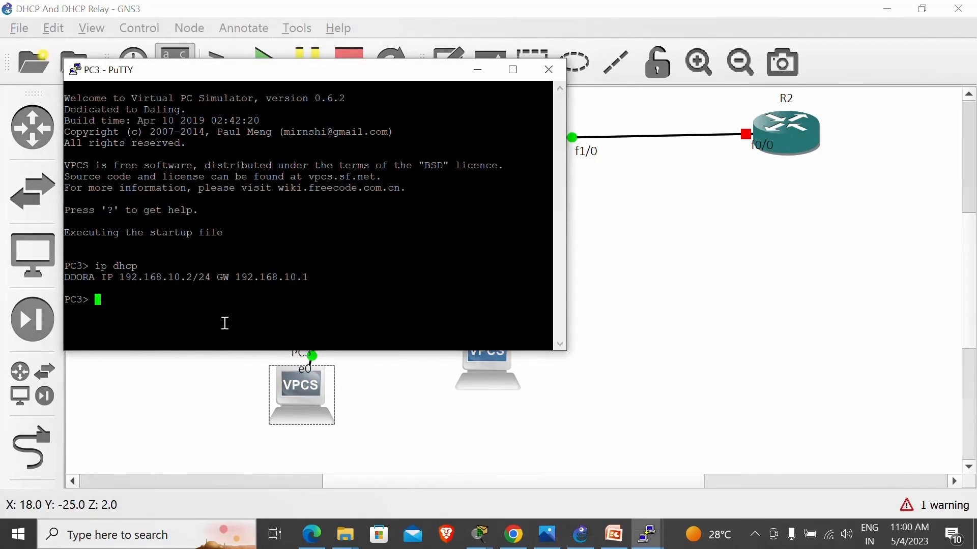
{"action": "type", "text": "ip dhcp"}
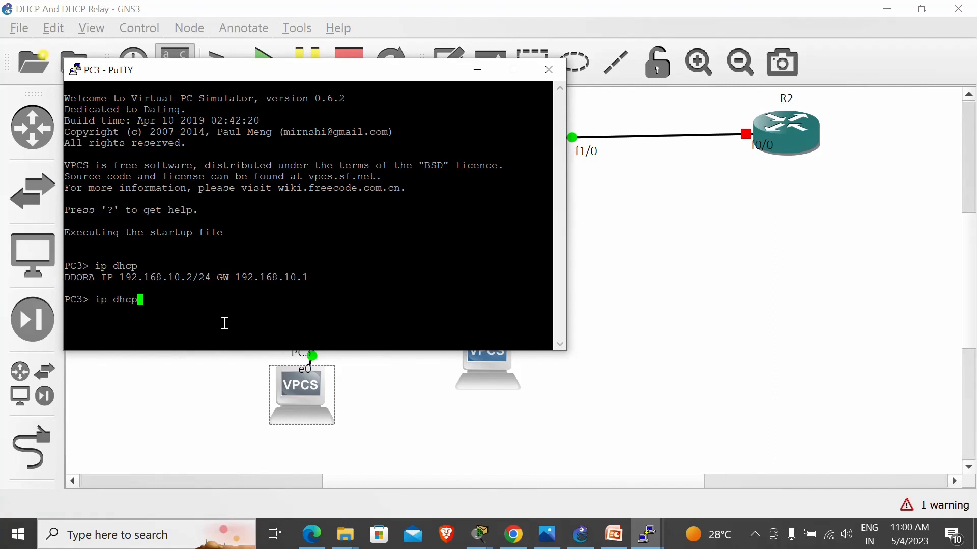
{"action": "key", "text": "Return"}
Open PC4's console and request an address again with ip dhcp
{"action": "left_click", "coordinate": [481, 374]}
{"action": "double_click", "coordinate": [502, 383]}
{"action": "type", "text": "ip dhcp"}
{"action": "key", "text": "Return"}
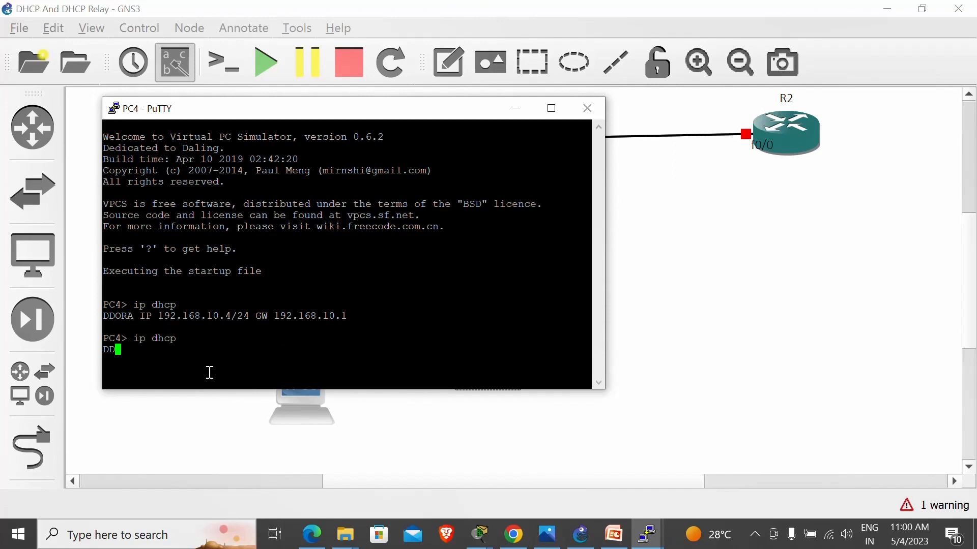
Return to the topology and start all nodes, including R2, confirming the start
{"action": "left_click", "coordinate": [684, 279]}
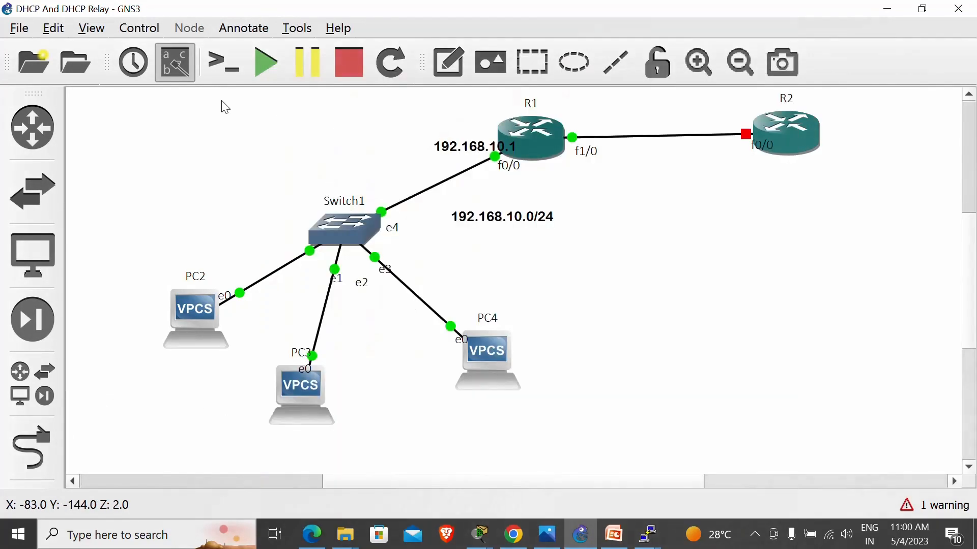
{"action": "left_click", "coordinate": [268, 63]}
{"action": "key", "text": "Return"}
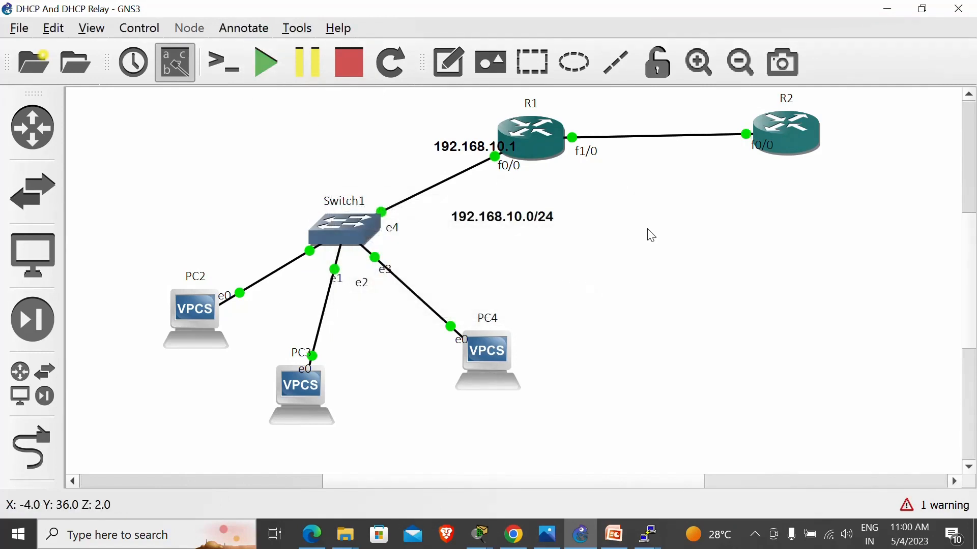
Open R1's console and save its configuration with wr, confirming the NVRAM overwrite
{"action": "double_click", "coordinate": [536, 143]}
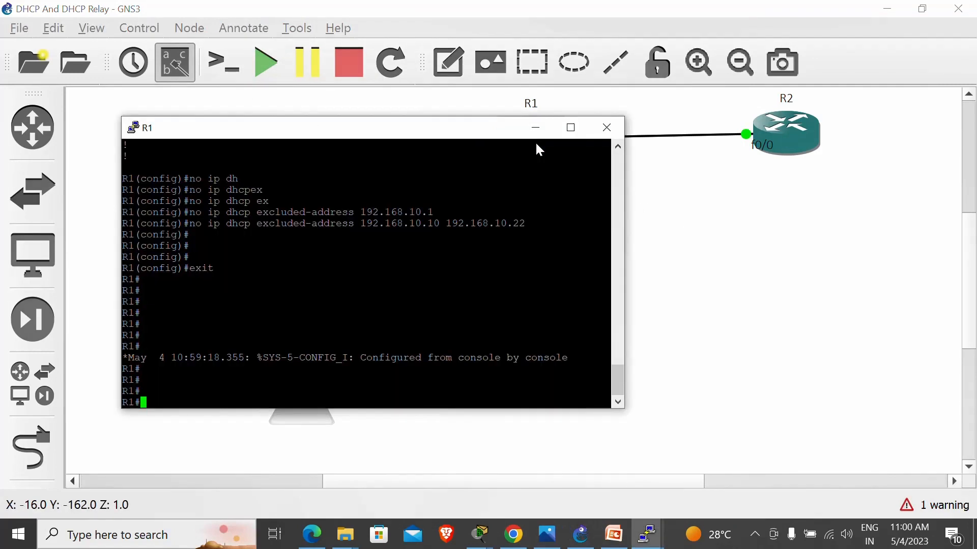
{"action": "type", "text": "wr"}
{"action": "key", "text": "Return"}
{"action": "key", "text": "Return"}
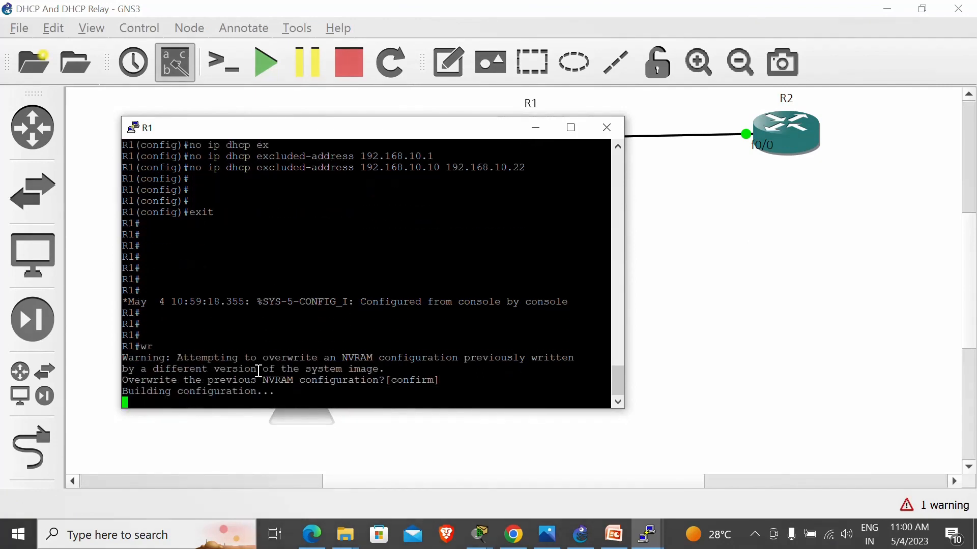
{"action": "left_click", "coordinate": [726, 305]}
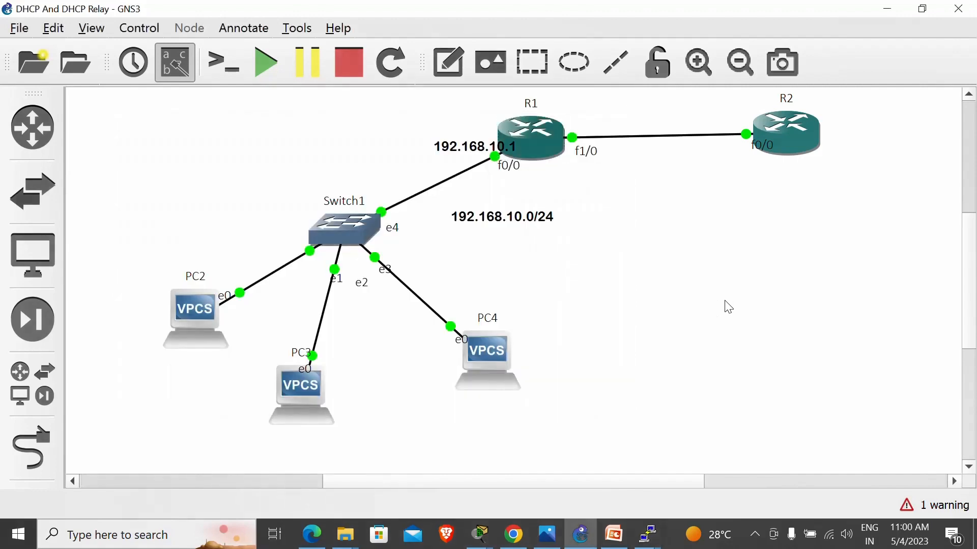
Go back to R1's console and enter global configuration mode from the terminal
{"action": "double_click", "coordinate": [798, 136]}
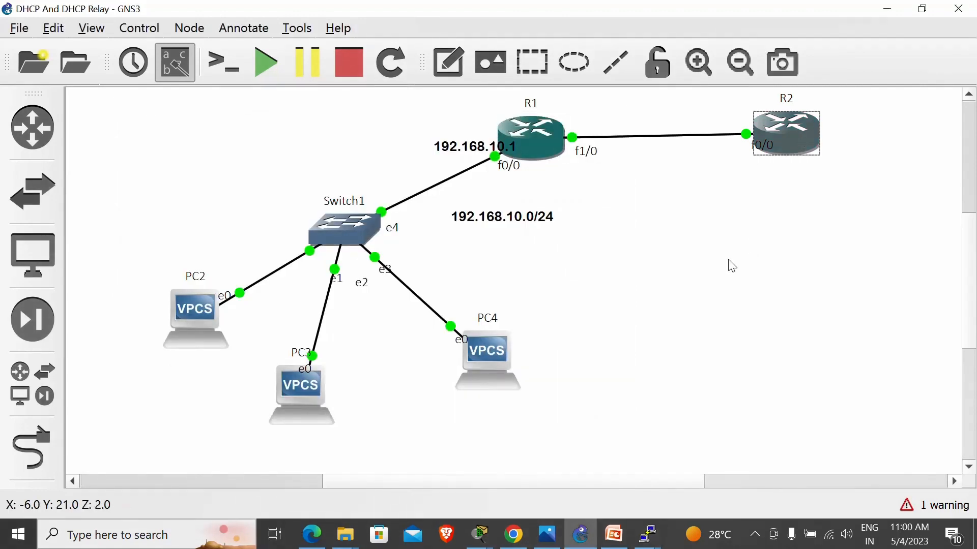
{"action": "left_click", "coordinate": [614, 288]}
{"action": "double_click", "coordinate": [540, 147]}
{"action": "type", "text": "conf"}
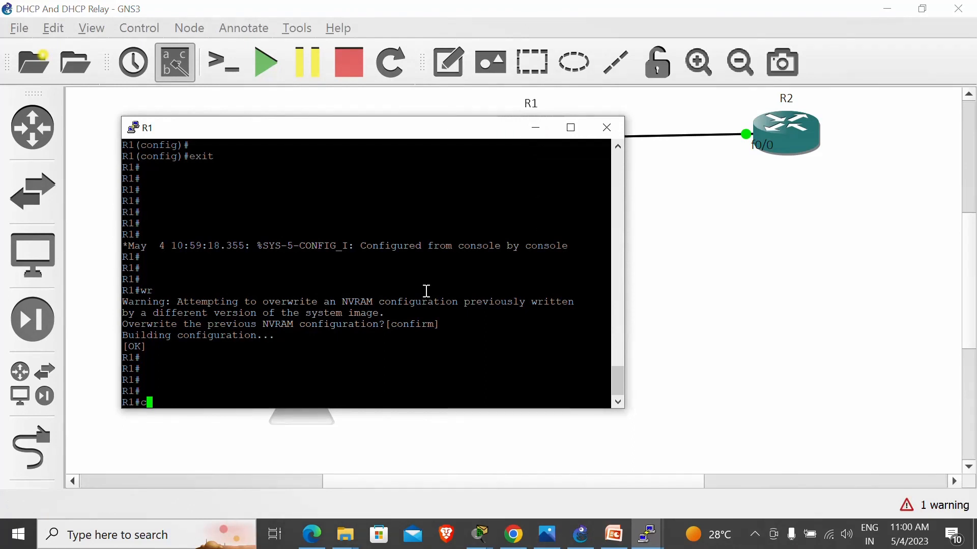
{"action": "key", "text": "Tab"}
{"action": "key", "text": "Return"}
{"action": "key", "text": "Return"}
{"action": "key", "text": "Return"}
{"action": "key", "text": "Return"}
{"action": "key", "text": "Return"}
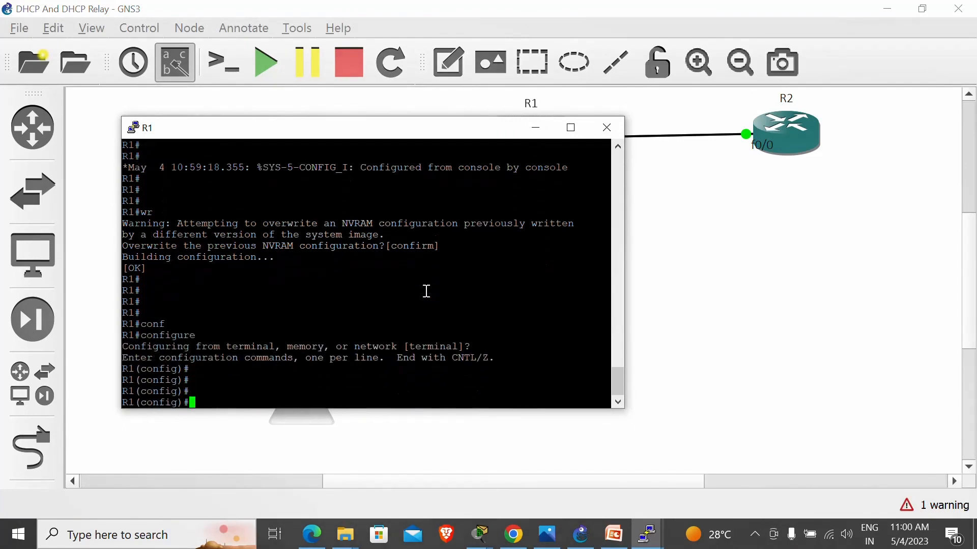
Assign IP address 172.10.0.1 with mask 255.255.0.0 to R1's interface f1/0
{"action": "type", "text": "inter"}
{"action": "key", "text": "Tab"}
{"action": "type", "text": "f1/0"}
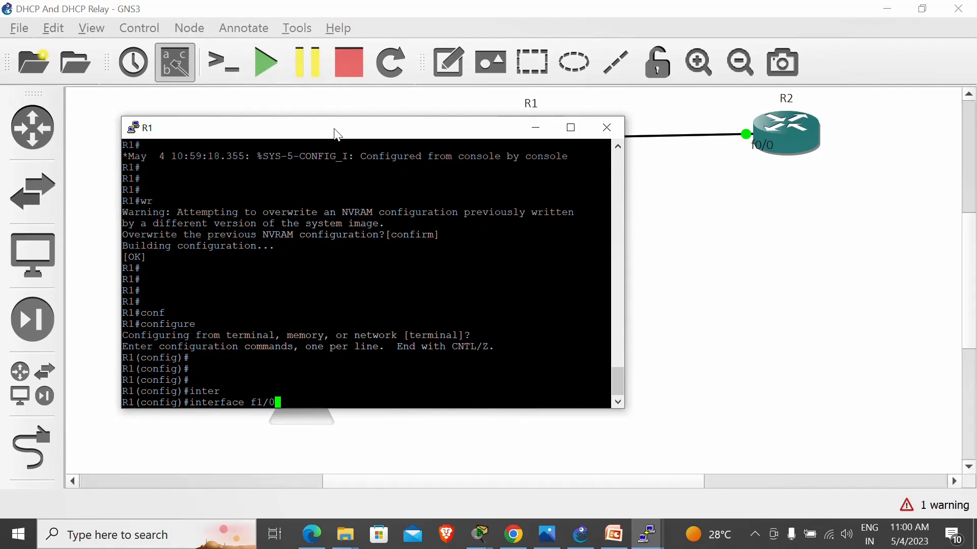
{"action": "mouse_move", "coordinate": [336, 131]}
{"action": "left_mouse_down"}
{"action": "mouse_move", "coordinate": [346, 194]}
{"action": "mouse_move", "coordinate": [336, 136]}
{"action": "left_mouse_up"}
{"action": "key", "text": "Return"}
{"action": "type", "text": "ip add"}
{"action": "key", "text": "Tab"}
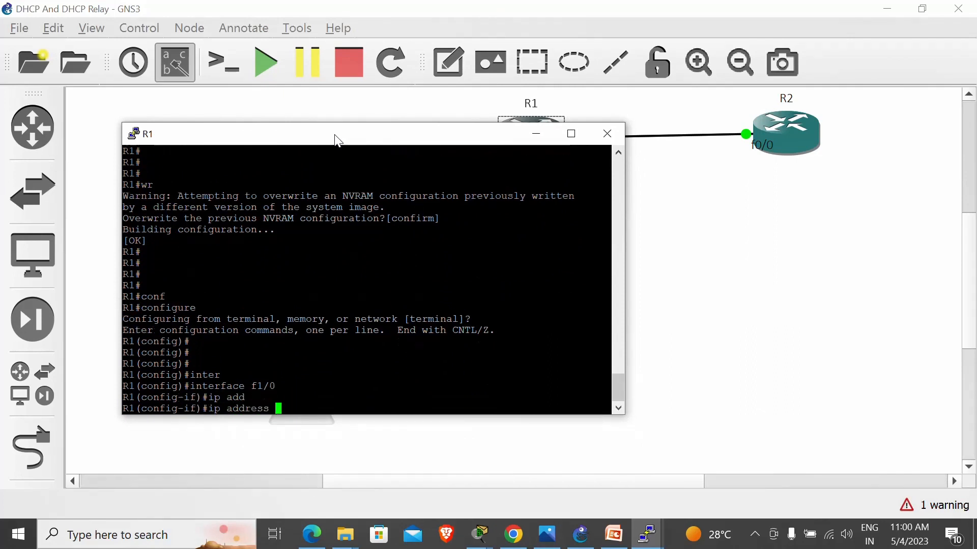
{"action": "type", "text": "172.10.0.1 255.255.0.0"}
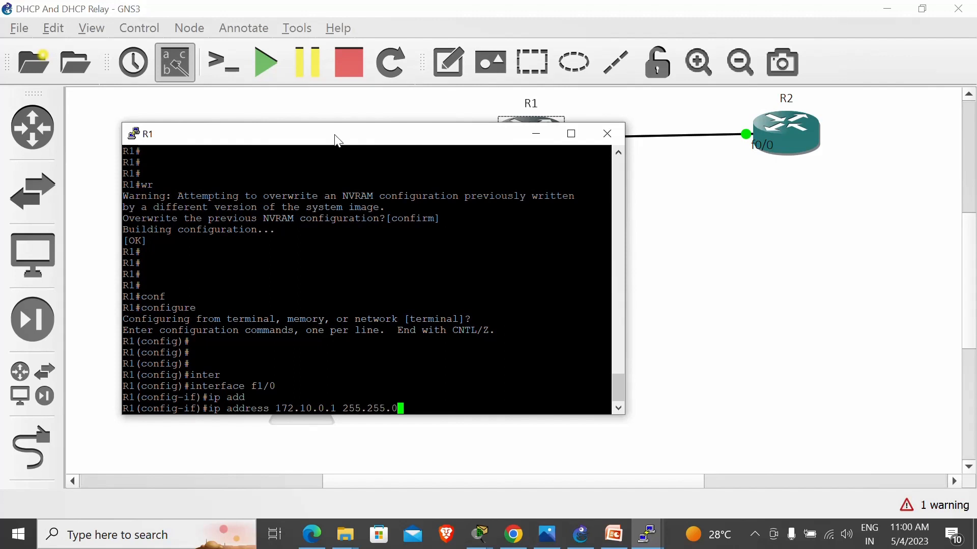
{"action": "key", "text": "Return"}
Enable R1's interface f1/0 with no shutdown and exit to global configuration mode
{"action": "type", "text": "no shut"}
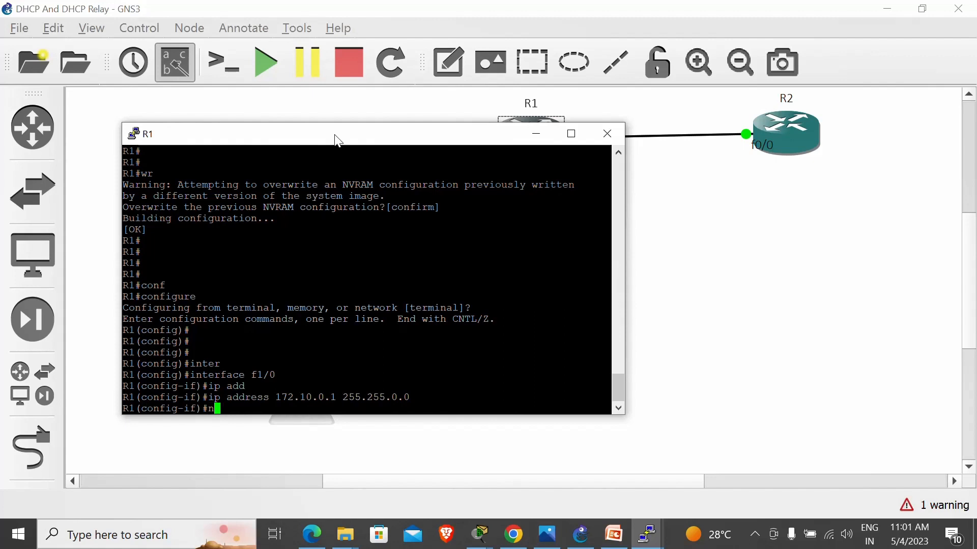
{"action": "key", "text": "Tab"}
{"action": "key", "text": "Return"}
{"action": "key", "text": "Return"}
{"action": "key", "text": "Return"}
{"action": "type", "text": "exit"}
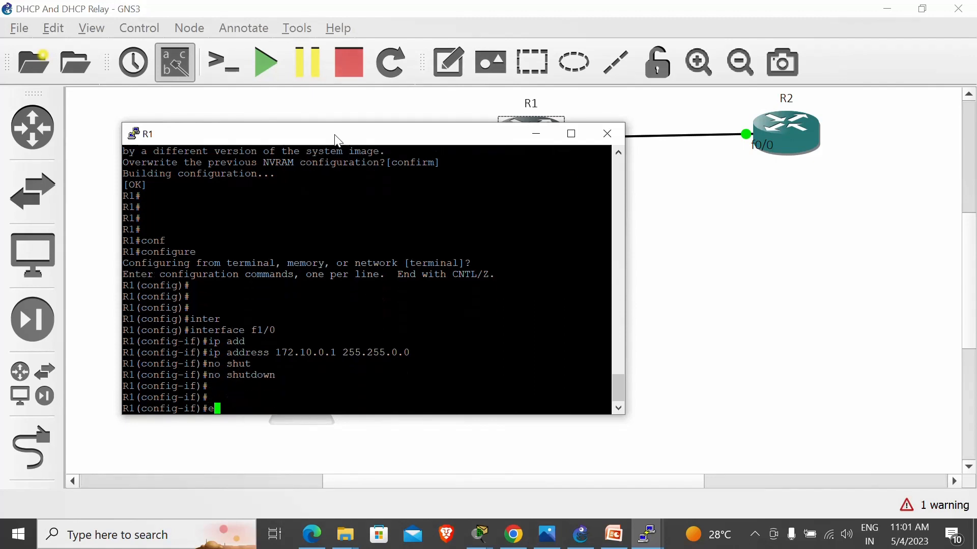
{"action": "key", "text": "Return"}
{"action": "key", "text": "Return"}
{"action": "key", "text": "Return"}
{"action": "key", "text": "Return"}
{"action": "key", "text": "Return"}
{"action": "key", "text": "Return"}
{"action": "key", "text": "Return"}
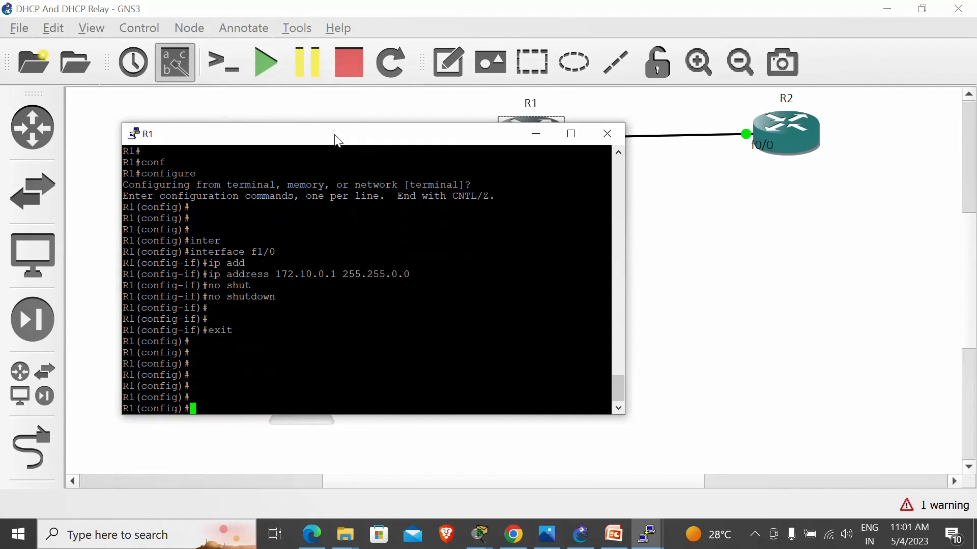
Open R2's console and enter global configuration mode from the terminal
{"action": "left_click", "coordinate": [719, 174]}
{"action": "left_click", "coordinate": [787, 134]}
{"action": "double_click", "coordinate": [788, 134]}
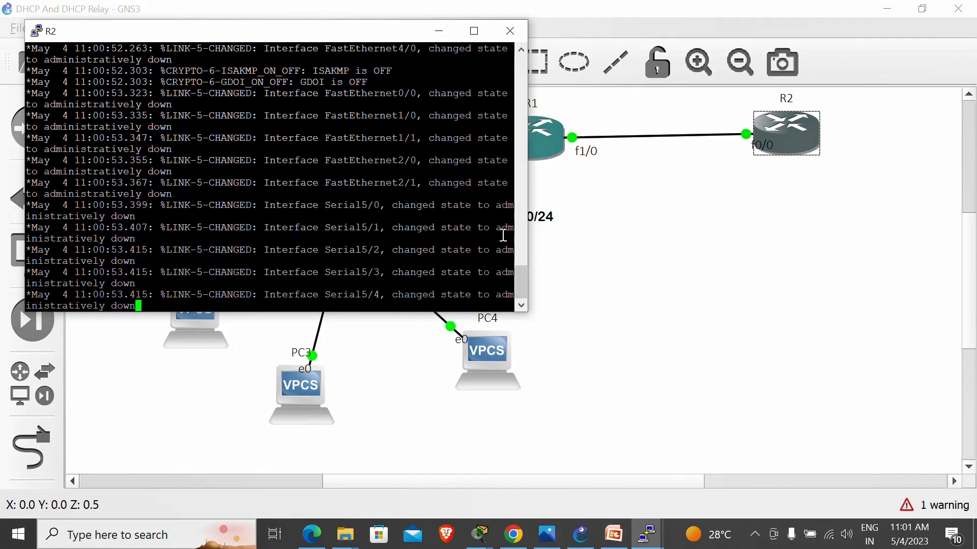
{"action": "key", "text": "Return"}
{"action": "key", "text": "Return"}
{"action": "key", "text": "Return"}
{"action": "key", "text": "Return"}
{"action": "key", "text": "Return"}
{"action": "key", "text": "Return"}
{"action": "key", "text": "Return"}
{"action": "key", "text": "Return"}
{"action": "type", "text": "conf"}
{"action": "key", "text": "Tab"}
{"action": "key", "text": "Return"}
{"action": "key", "text": "Return"}
{"action": "key", "text": "Return"}
{"action": "key", "text": "Return"}
Assign IP address 172.10.0.2 with mask 255.255.0.0 to R2's interface f0/0
{"action": "type", "text": "i"}
{"action": "type", "text": "nter"}
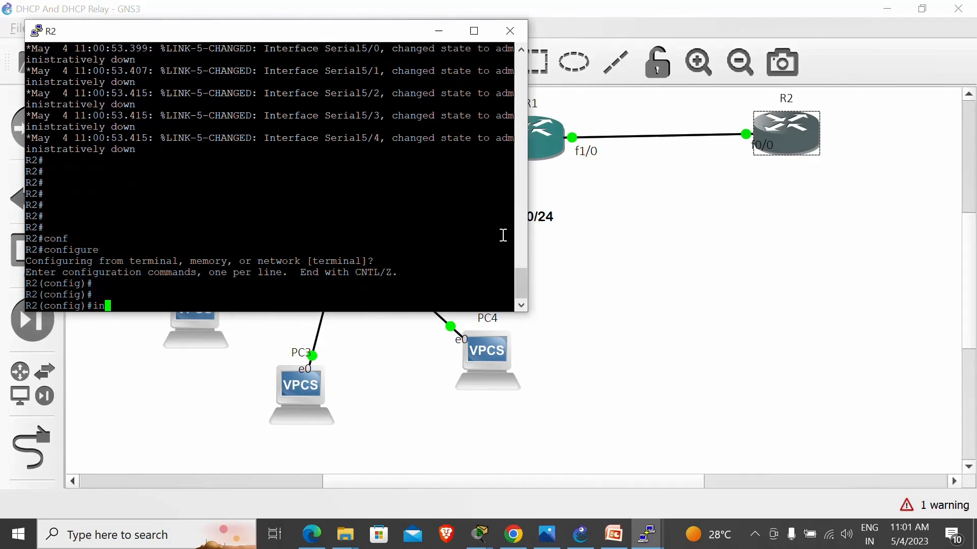
{"action": "key", "text": "Tab"}
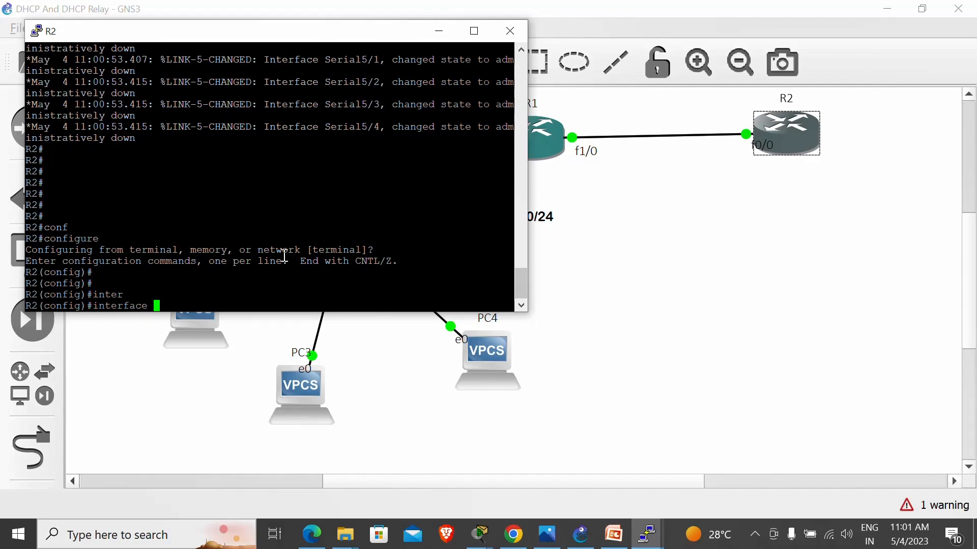
{"action": "type", "text": "f0/0"}
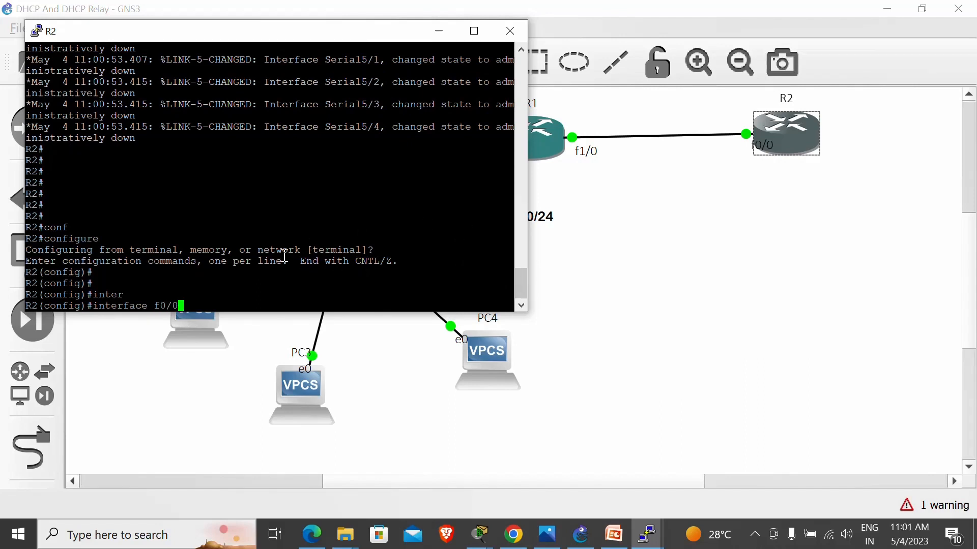
{"action": "key", "text": "Return"}
{"action": "type", "text": "ip add"}
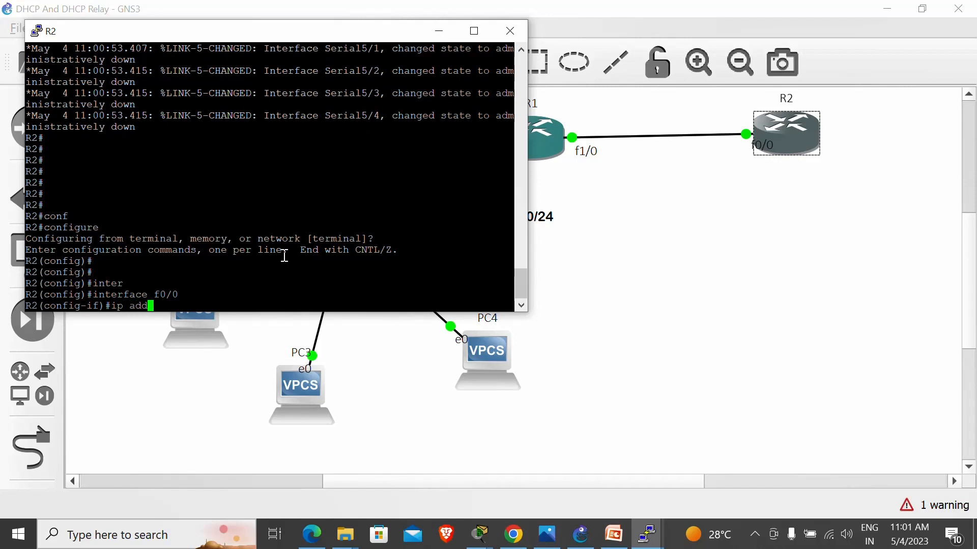
{"action": "key", "text": "Tab"}
{"action": "type", "text": "172.10."}
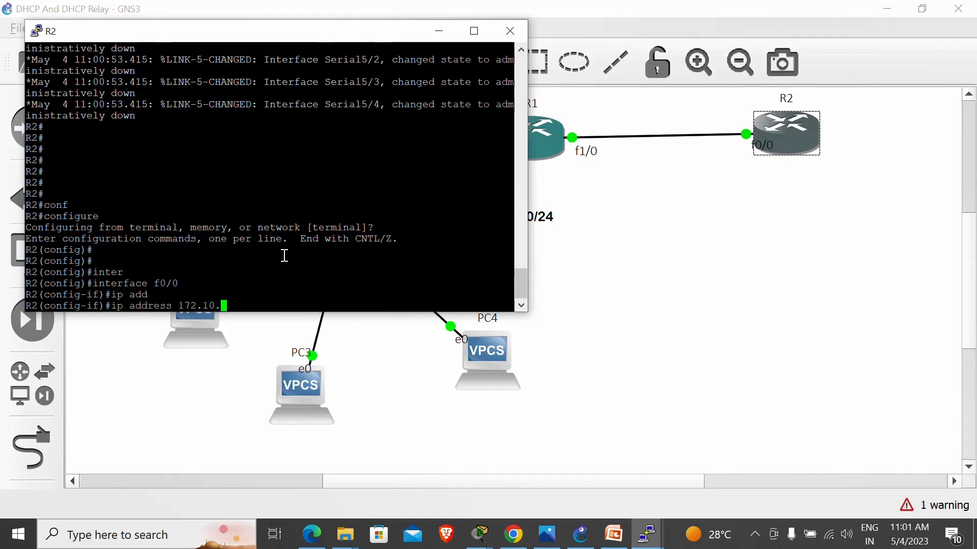
{"action": "type", "text": "0.2 255.255.0.0"}
{"action": "key", "text": "Return"}
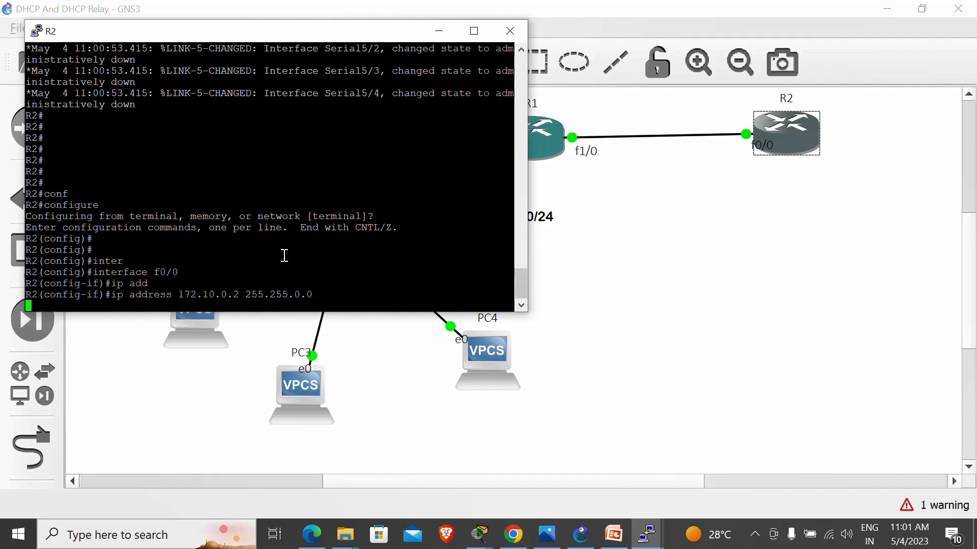
Enable R2's interface f0/0 with no shutdown and exit to global configuration mode
{"action": "type", "text": "no shut"}
{"action": "key", "text": "Tab"}
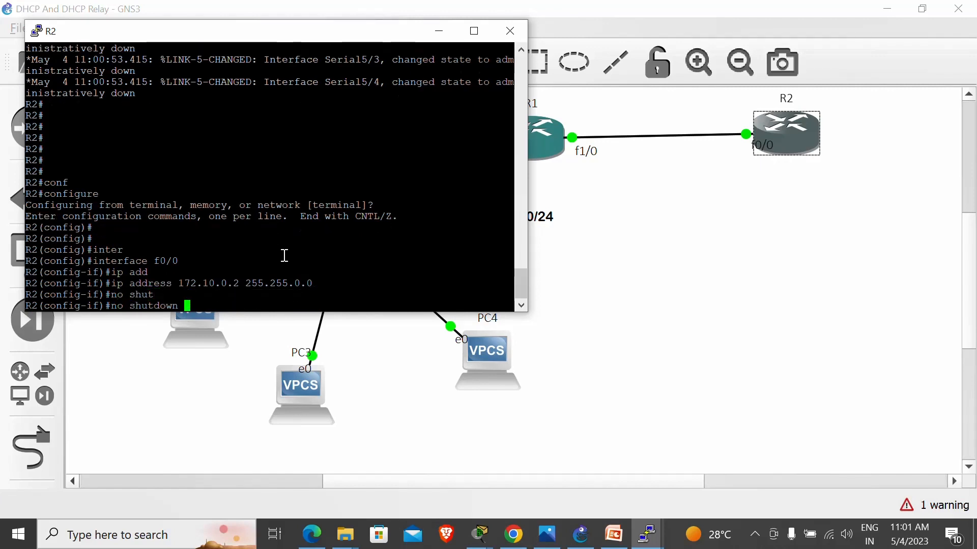
{"action": "key", "text": "Return"}
{"action": "key", "text": "Return"}
{"action": "type", "text": "exit"}
{"action": "key", "text": "Return"}
{"action": "key", "text": "Return"}
{"action": "key", "text": "Return"}
{"action": "key", "text": "Return"}
{"action": "key", "text": "Return"}
{"action": "key", "text": "Return"}
{"action": "key", "text": "Return"}
{"action": "key", "text": "Return"}
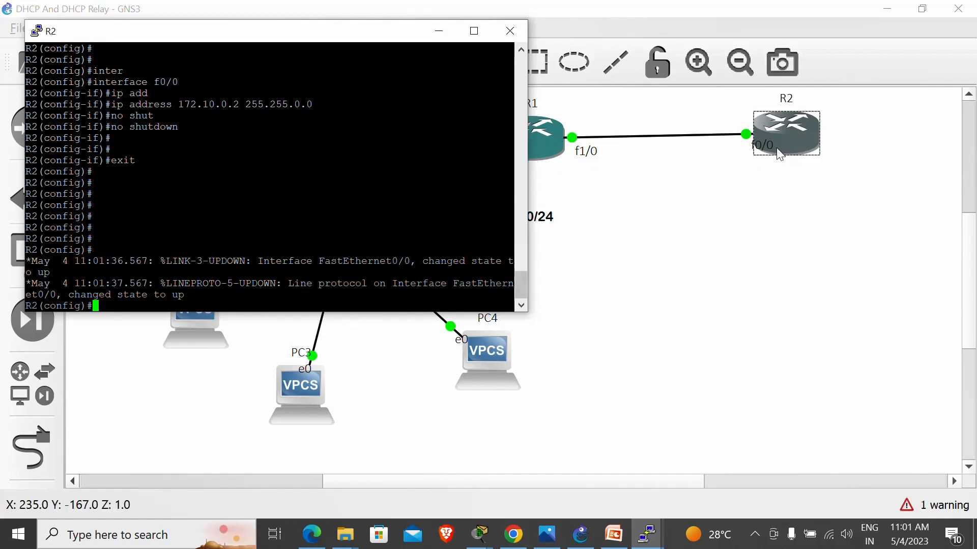
Add a note reading "DHCP SERVER" below router R2 in the topology
{"action": "left_click", "coordinate": [622, 159]}
{"action": "left_click", "coordinate": [448, 62]}
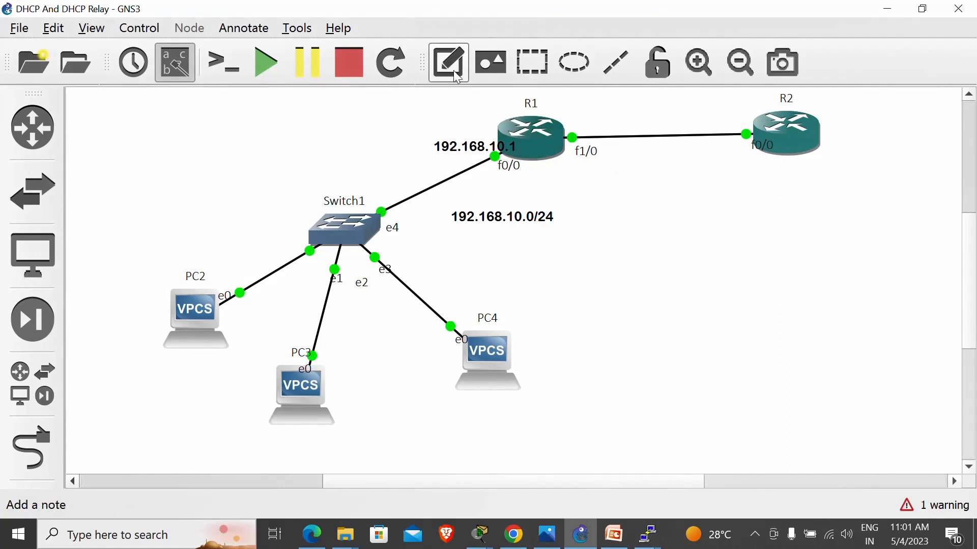
{"action": "left_click", "coordinate": [769, 169]}
{"action": "type", "text": "DHCP SERVER"}
{"action": "left_click", "coordinate": [733, 259]}
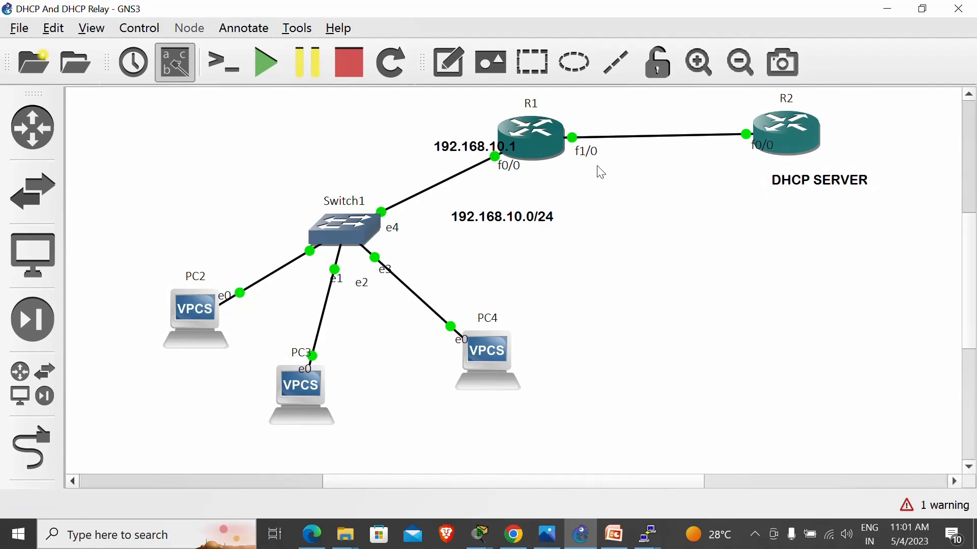
Return to R2's console and start an ip dhcp pool command in global configuration mode
{"action": "double_click", "coordinate": [795, 142]}
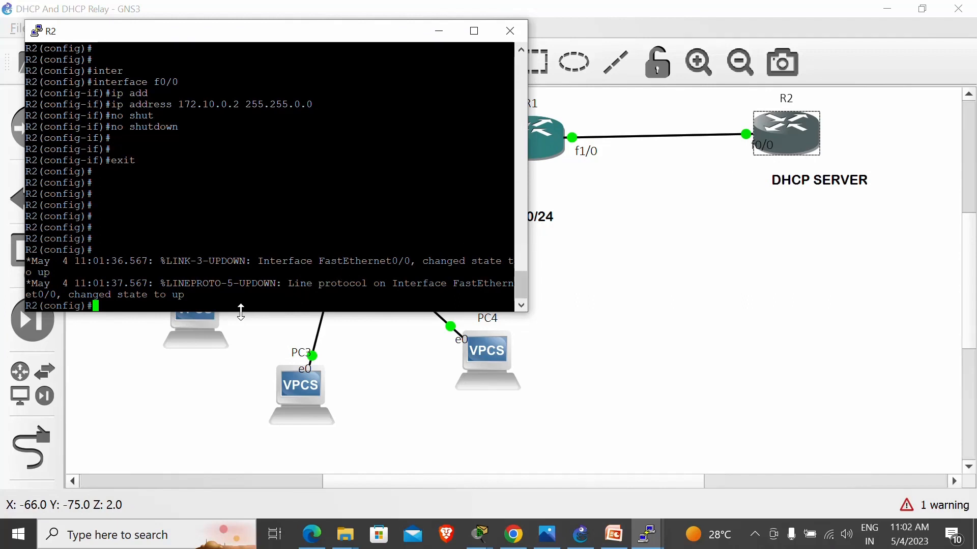
{"action": "key", "text": "Return"}
{"action": "key", "text": "Return"}
{"action": "key", "text": "Return"}
{"action": "key", "text": "Return"}
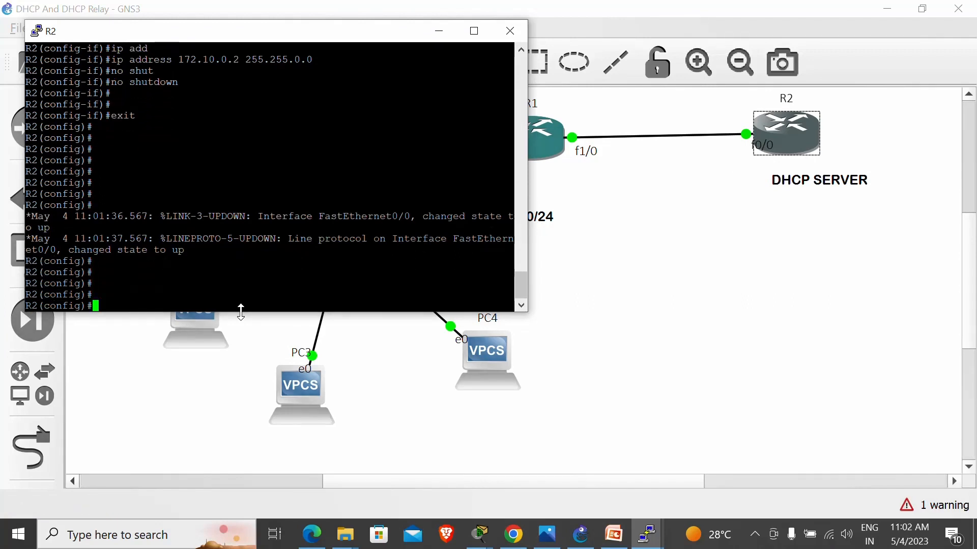
{"action": "type", "text": "ip dh"}
{"action": "key", "text": "Tab"}
{"action": "type", "text": "poo"}
{"action": "key", "text": "Tab"}
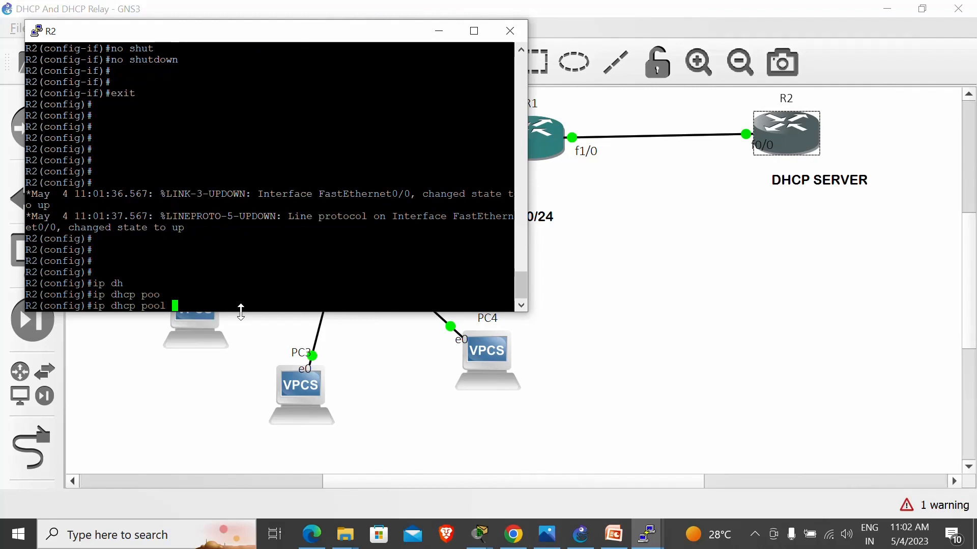
{"action": "type", "text": "TEST"}
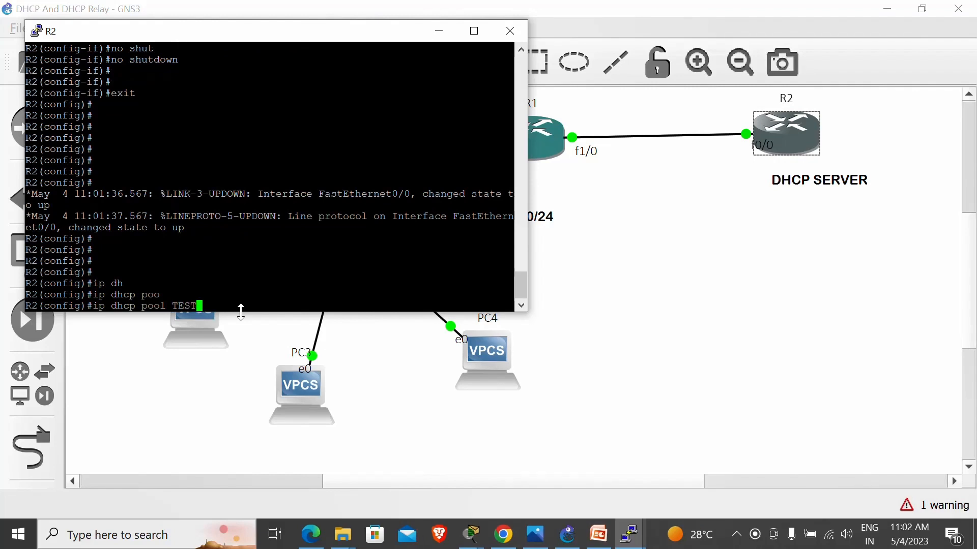
{"action": "key", "text": "BackSpace"}
{"action": "key", "text": "BackSpace"}
{"action": "key", "text": "BackSpace"}
{"action": "key", "text": "BackSpace"}
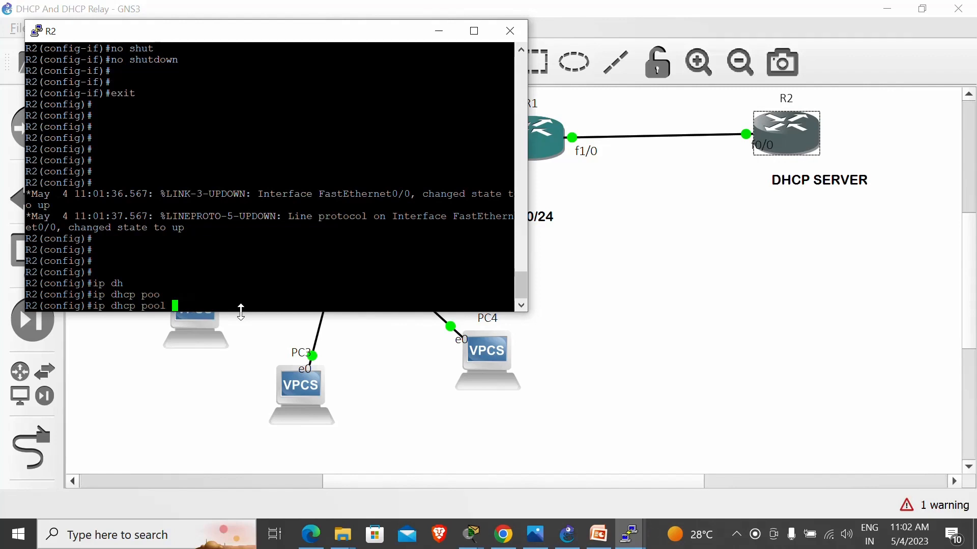
Create the DHCP pool named "DHCP- RELAY" on R2 and begin its network statement
{"action": "type", "text": "DHCP- RElau"}
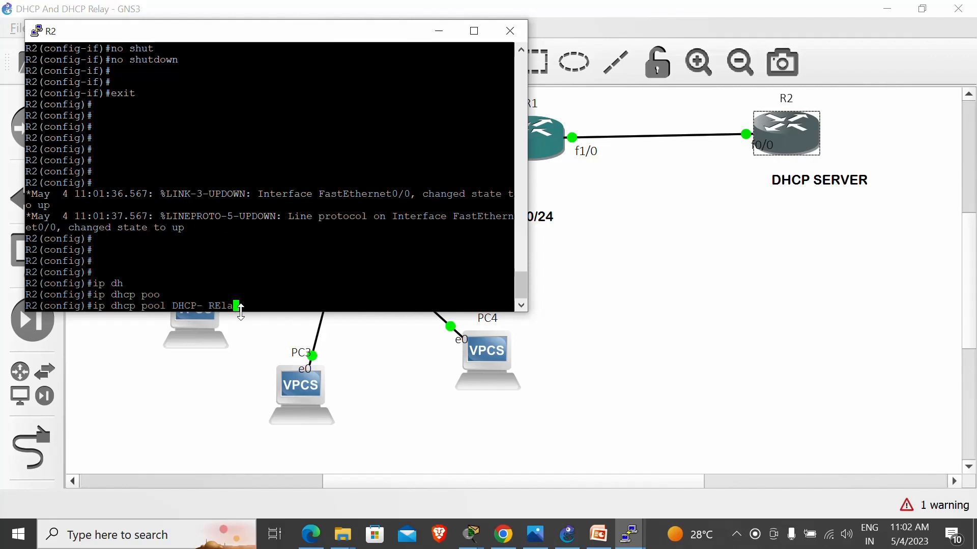
{"action": "key", "text": "BackSpace"}
{"action": "key", "text": "BackSpace"}
{"action": "key", "text": "BackSpace"}
{"action": "key", "text": "BackSpace"}
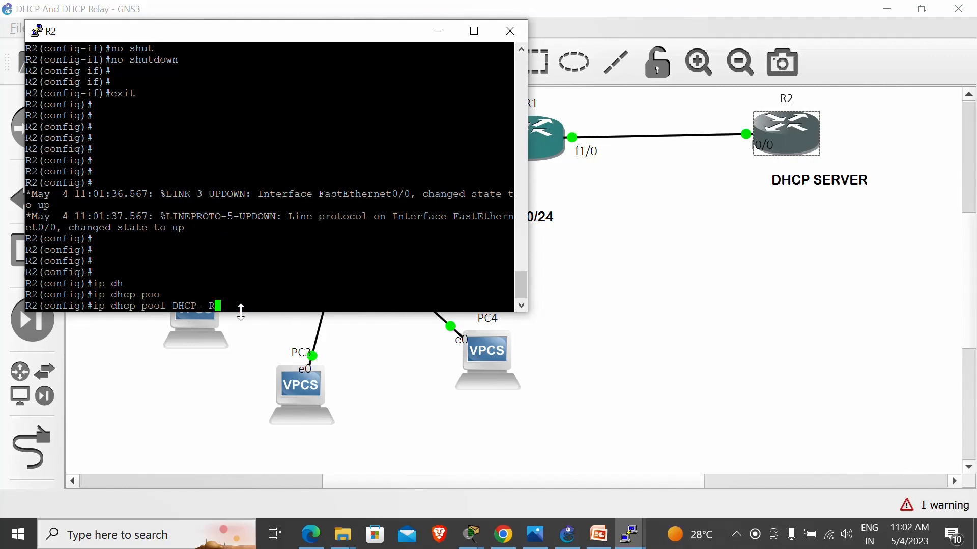
{"action": "type", "text": "ELAY"}
{"action": "key", "text": "Return"}
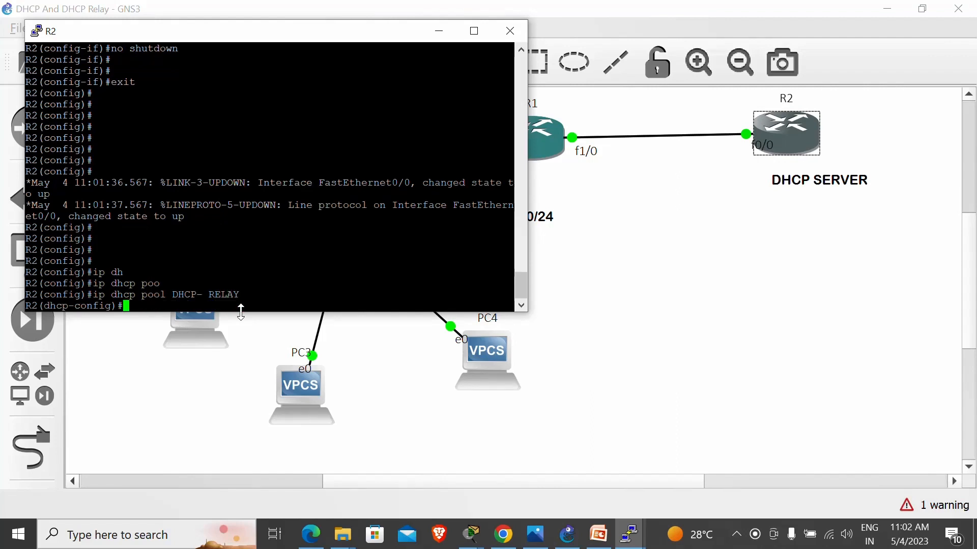
{"action": "type", "text": "net"}
{"action": "key", "text": "Tab"}
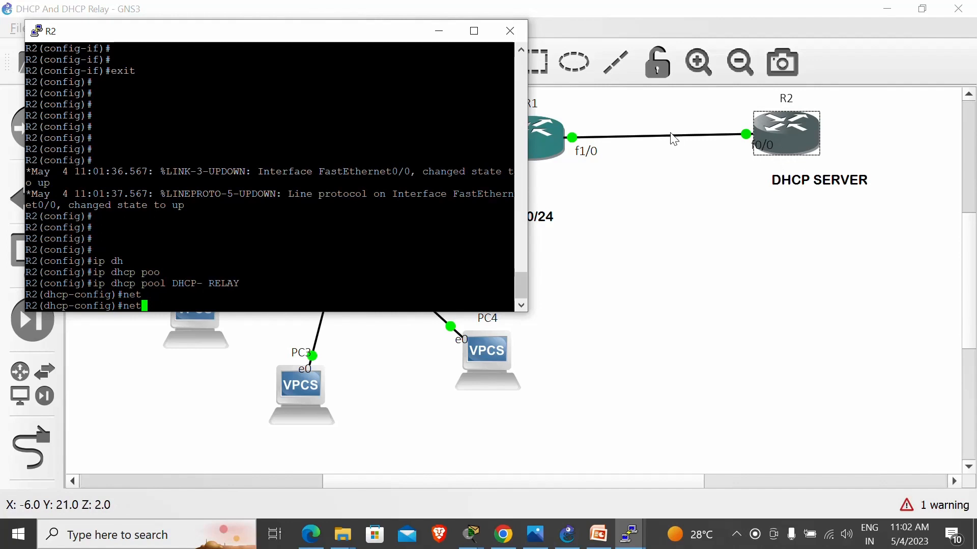
Add a note reading "172.10.0.0/16" just above the R1–R2 link in the topology
{"action": "left_click", "coordinate": [621, 157]}
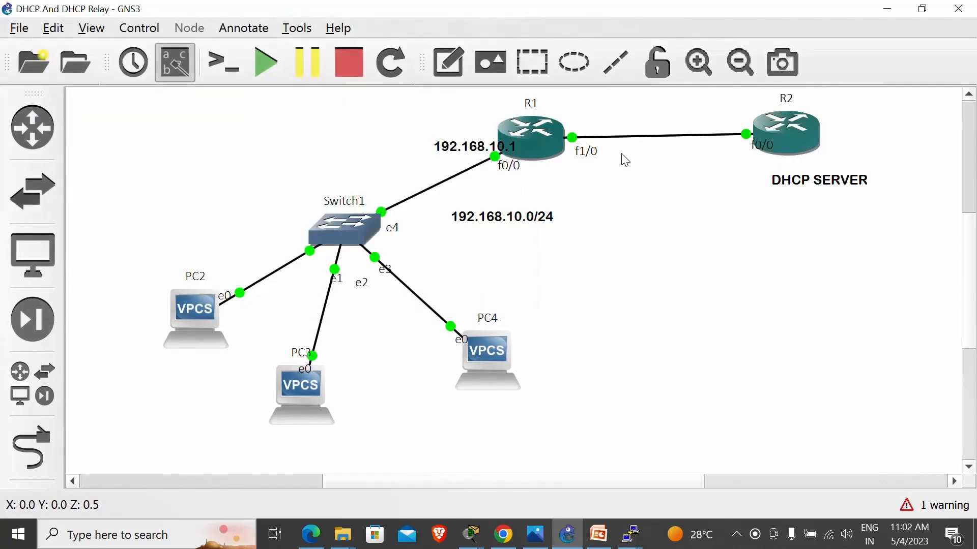
{"action": "left_click", "coordinate": [463, 70]}
{"action": "left_click", "coordinate": [616, 119]}
{"action": "type", "text": "172.10.0"}
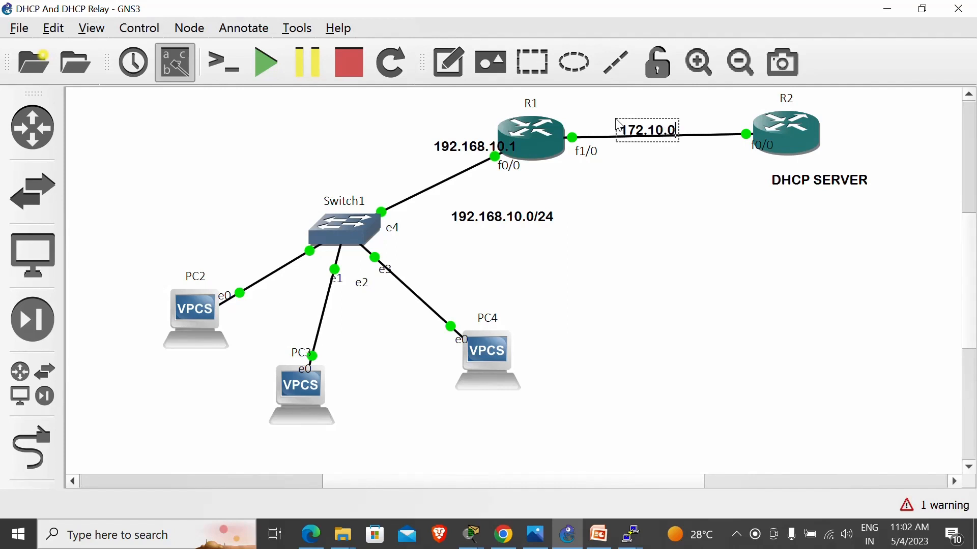
{"action": "type", "text": ".0/16"}
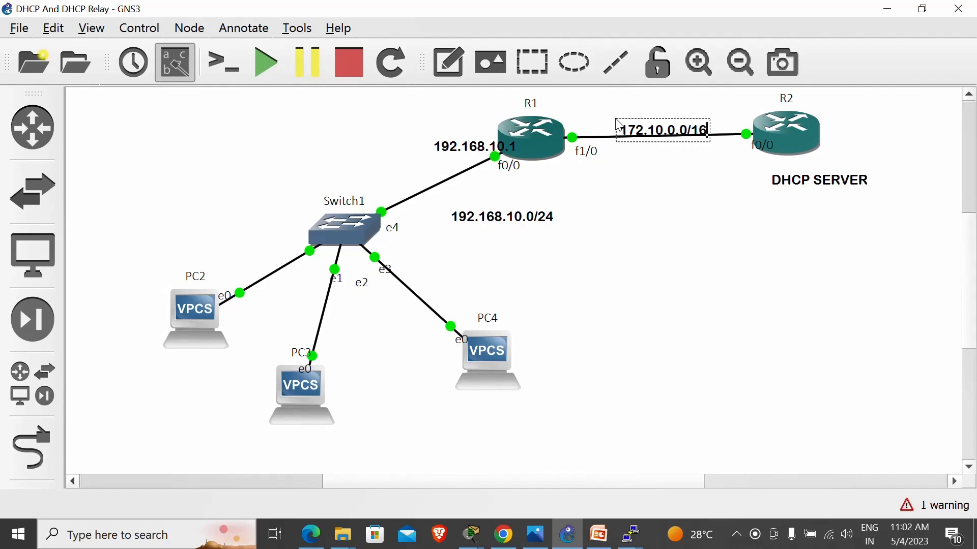
{"action": "left_click", "coordinate": [634, 175]}
{"action": "left_click_drag", "start_coordinate": [646, 132], "coordinate": [647, 116]}
{"action": "left_click", "coordinate": [671, 240]}
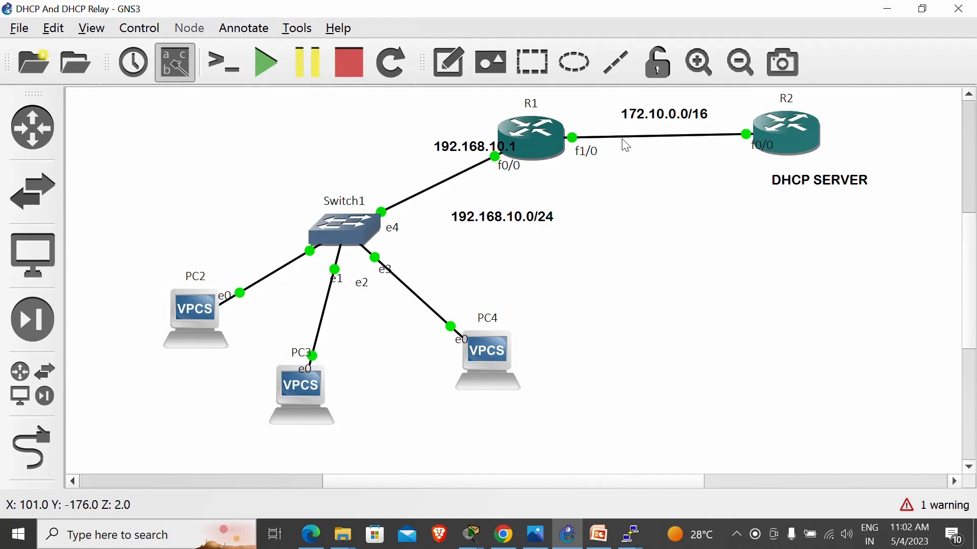
Add a note reading "172.10.0.2" below R2's f0/0 interface label
{"action": "left_click", "coordinate": [461, 71]}
{"action": "left_click", "coordinate": [716, 156]}
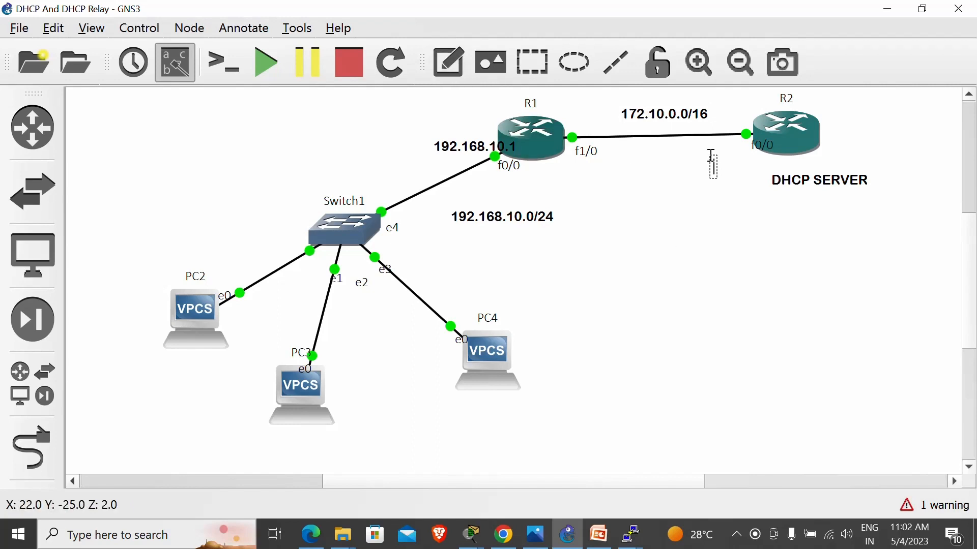
{"action": "type", "text": "172.12"}
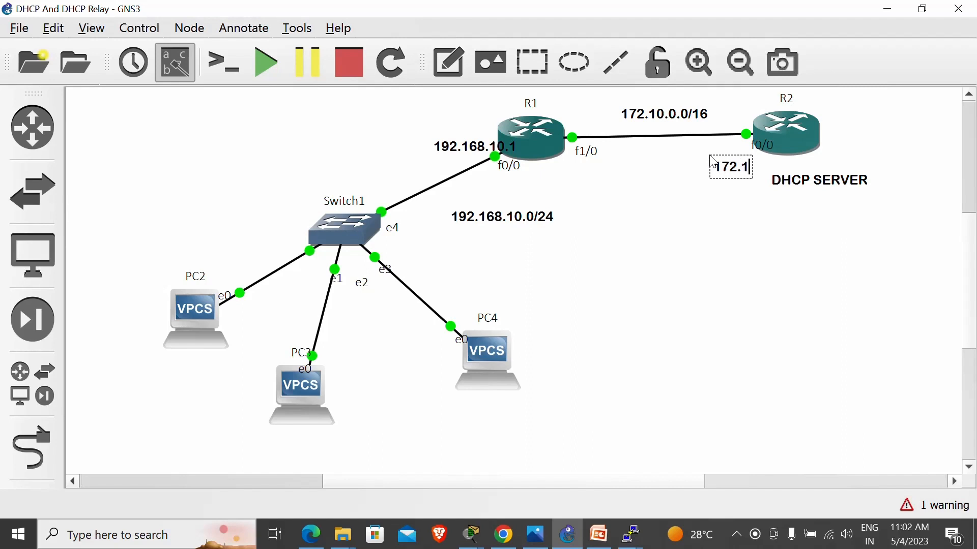
{"action": "key", "text": "BackSpace"}
{"action": "type", "text": "0.2"}
{"action": "left_click", "coordinate": [608, 174]}
Add a note reading "172.10.0.1" and position it just below R1's f1/0 interface label
{"action": "left_click", "coordinate": [459, 68]}
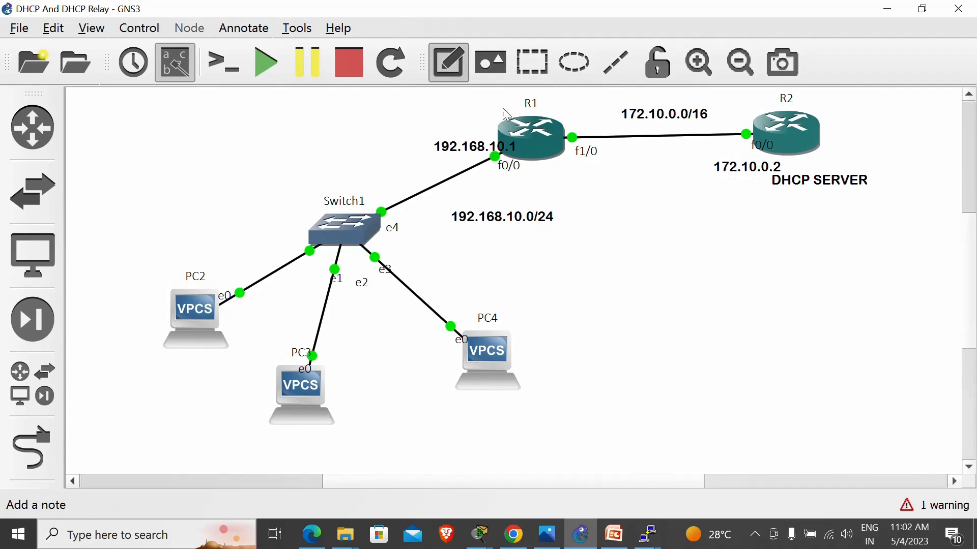
{"action": "left_click", "coordinate": [561, 174]}
{"action": "type", "text": "170"}
{"action": "key", "text": "BackSpace"}
{"action": "type", "text": "2.10.0.1"}
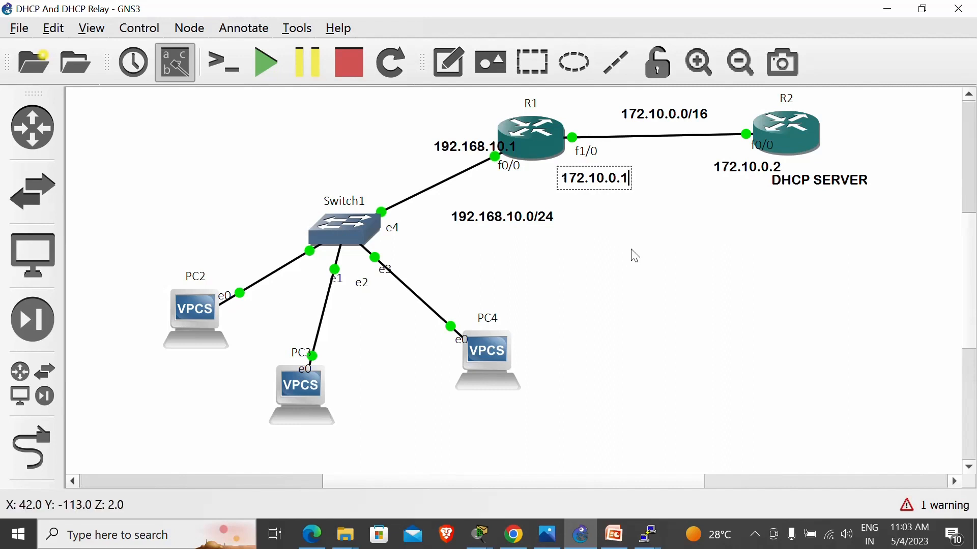
{"action": "left_click", "coordinate": [554, 233]}
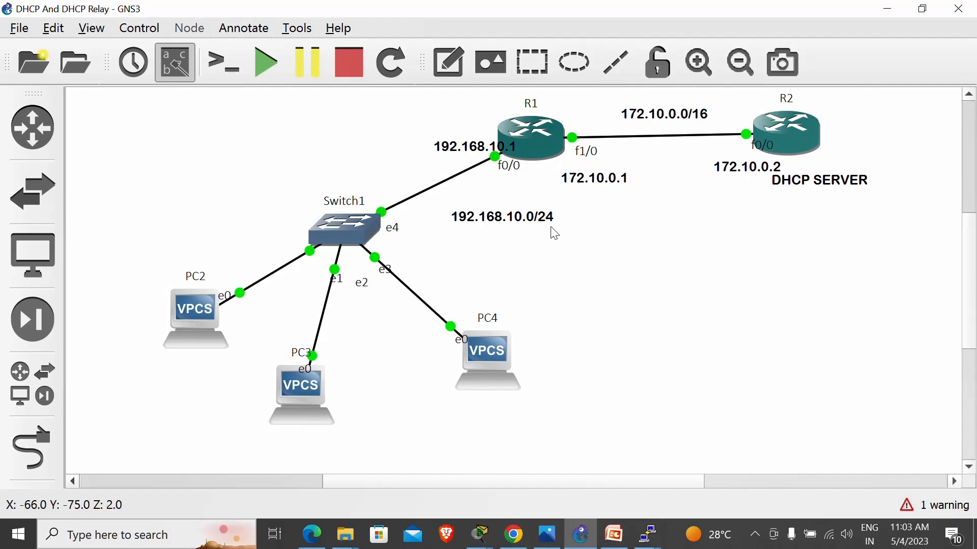
{"action": "left_click_drag", "start_coordinate": [577, 188], "coordinate": [571, 178]}
{"action": "left_click", "coordinate": [682, 234]}
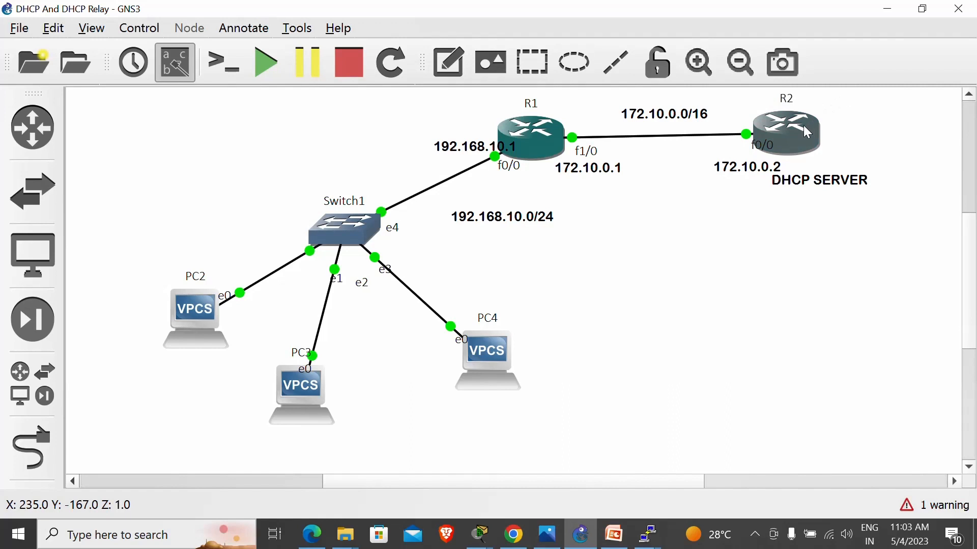
Move the 192.168.10.0/24 note closer to the Switch1–R1 link
{"action": "left_click_drag", "start_coordinate": [147, 192], "coordinate": [467, 359]}
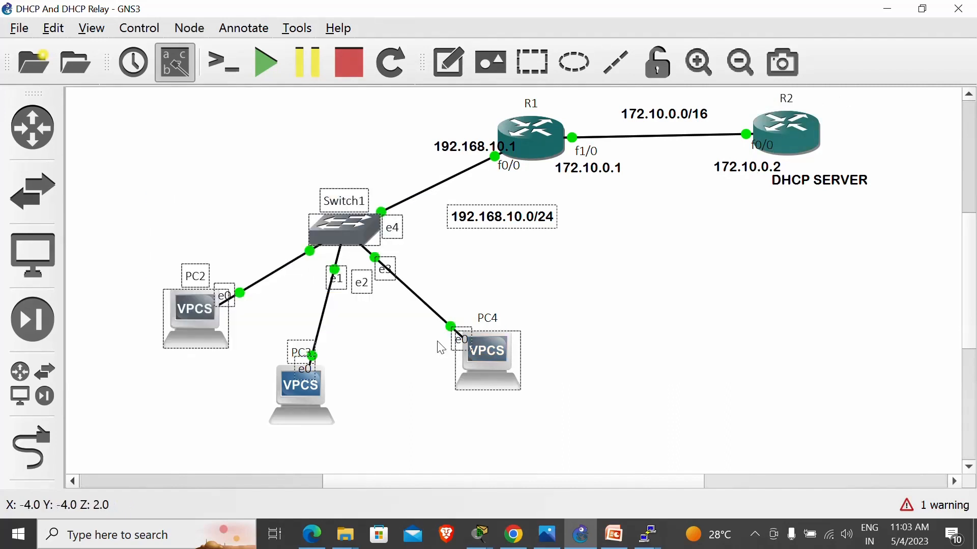
{"action": "left_click", "coordinate": [467, 289]}
{"action": "left_click", "coordinate": [481, 218]}
{"action": "left_click_drag", "start_coordinate": [482, 218], "coordinate": [440, 207]}
{"action": "left_click", "coordinate": [580, 224]}
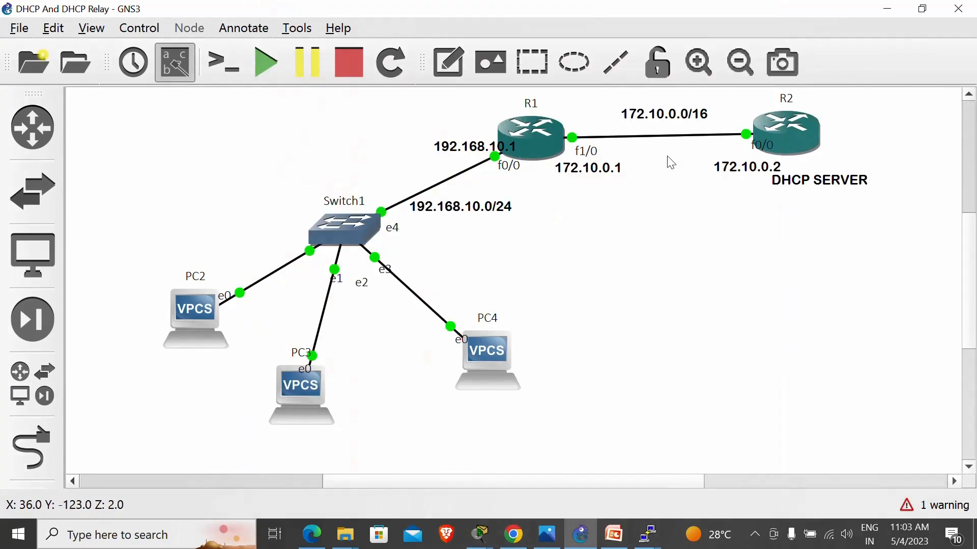
In R2's console, set the DHCP pool's network to 192.168.10.0 with mask 255.255.255.0
{"action": "mouse_move", "coordinate": [810, 133]}
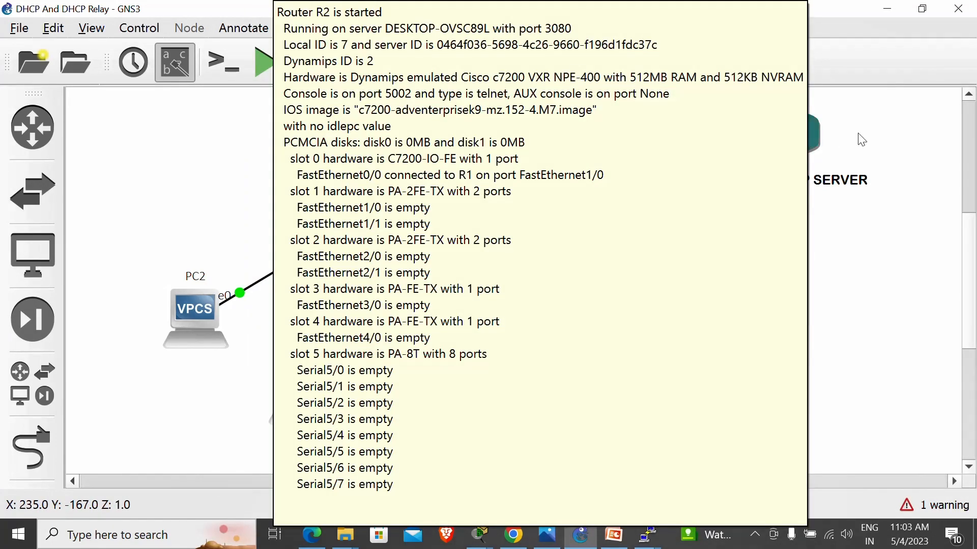
{"action": "left_click", "coordinate": [796, 136]}
{"action": "double_click", "coordinate": [795, 135]}
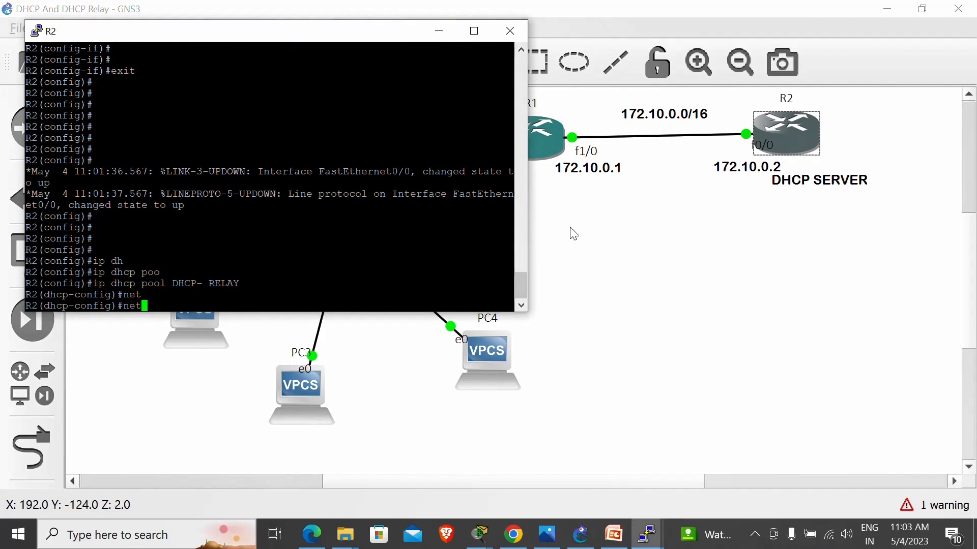
{"action": "type", "text": "w"}
{"action": "key", "text": "Tab"}
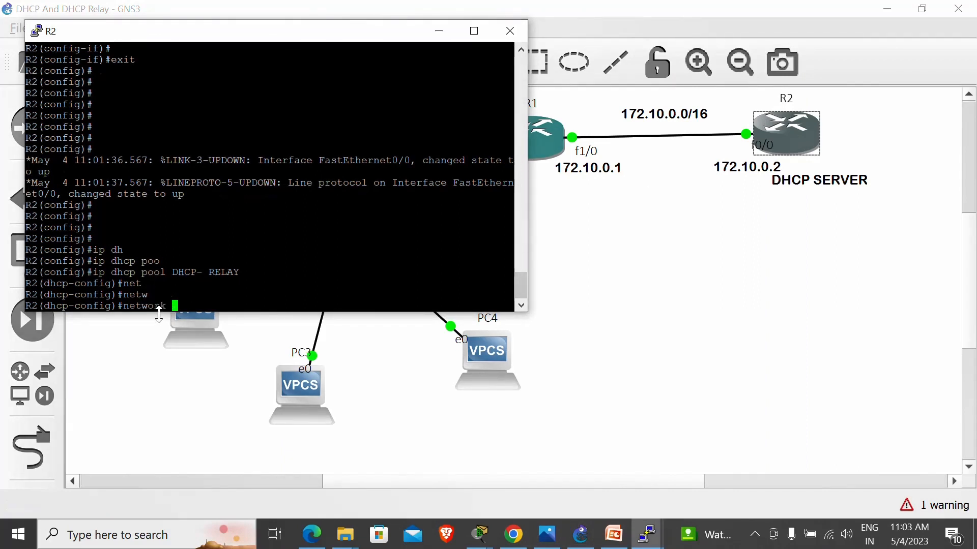
{"action": "type", "text": "192.168.10."}
{"action": "type", "text": "0 ?"}
{"action": "type", "text": "255.255.2"}
{"action": "type", "text": "55.0"}
{"action": "key", "text": "Return"}
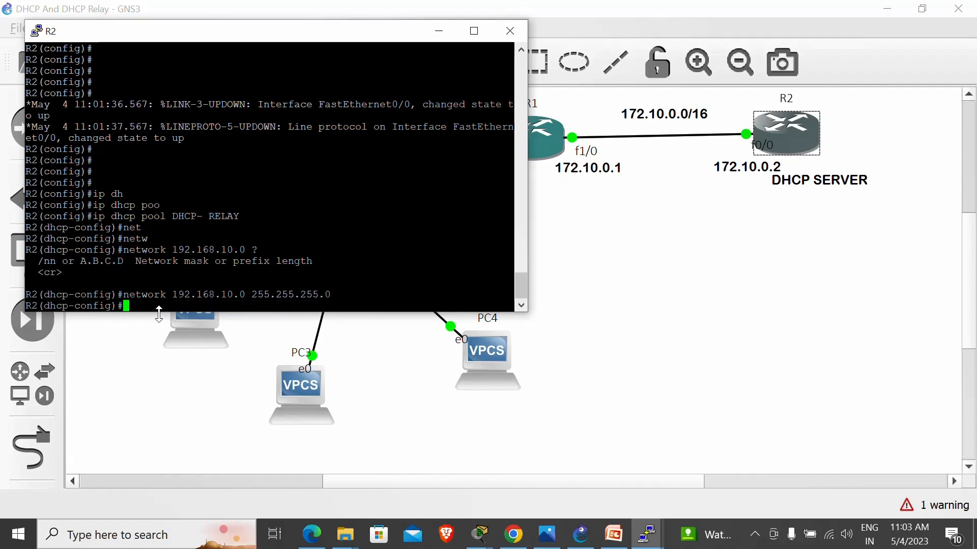
{"action": "key", "text": "Return"}
Set the default router of R2's DHCP pool to 192.168.10.1, moving the console clear of R1 in the topology
{"action": "type", "text": "def"}
{"action": "key", "text": "Tab"}
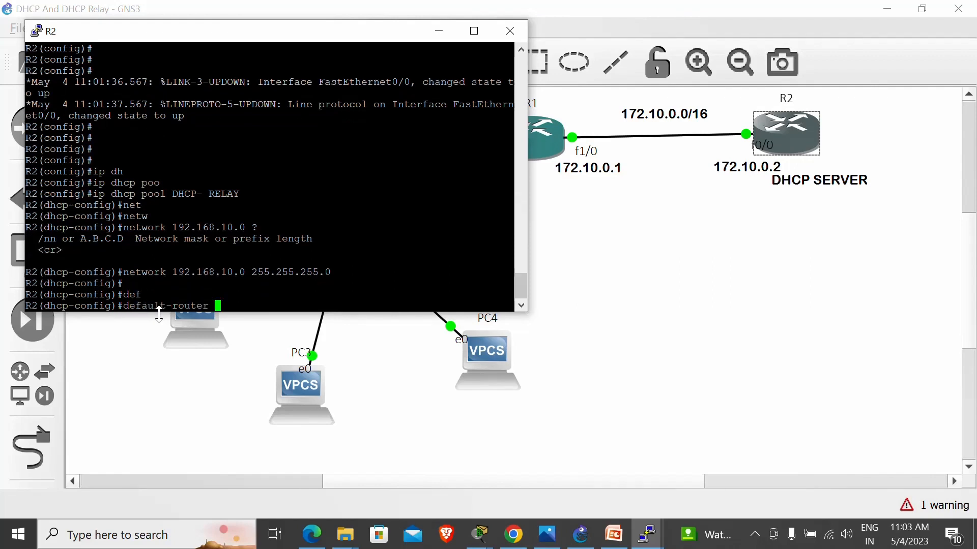
{"action": "left_click_drag", "start_coordinate": [136, 305], "coordinate": [225, 311]}
{"action": "left_click", "coordinate": [226, 311]}
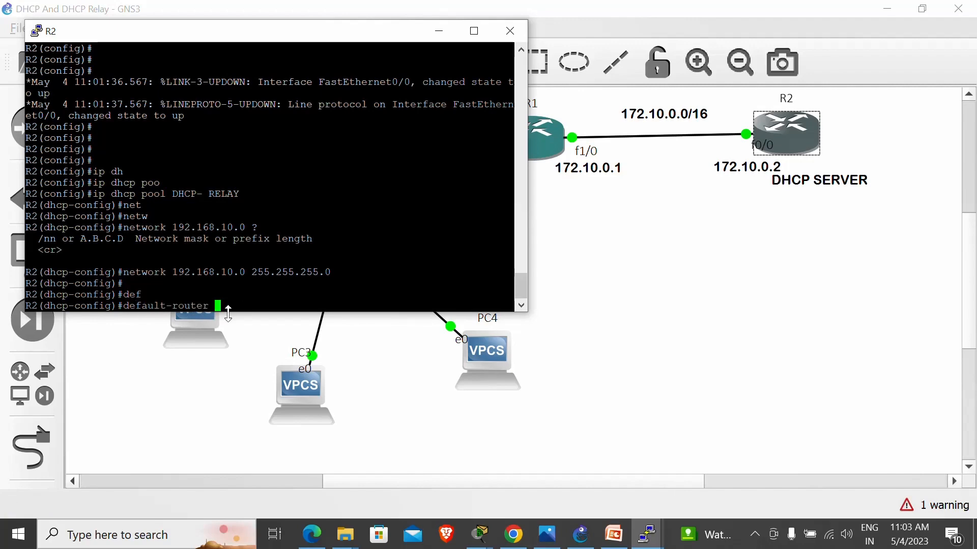
{"action": "left_click_drag", "start_coordinate": [253, 37], "coordinate": [661, 199]}
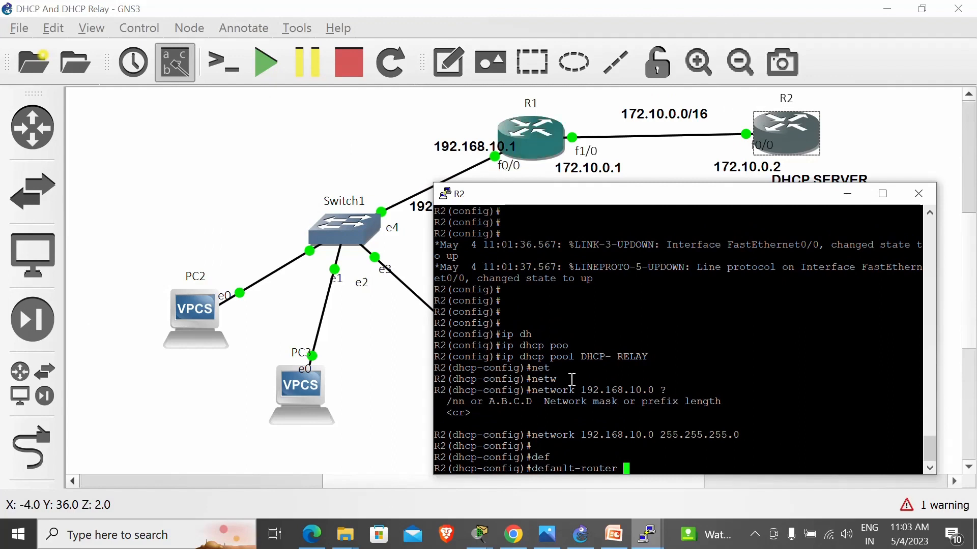
{"action": "left_click_drag", "start_coordinate": [532, 468], "coordinate": [618, 469]}
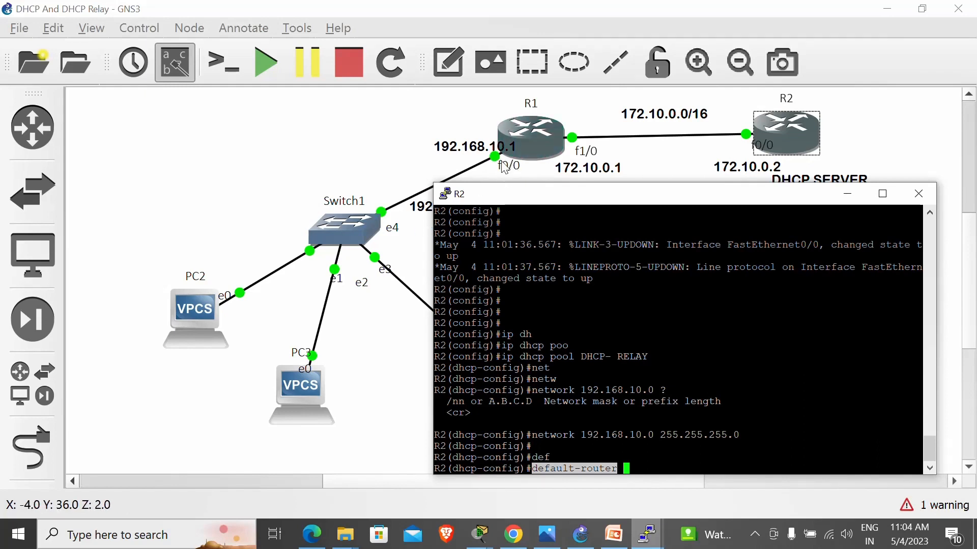
{"action": "type", "text": "192.168.10.1"}
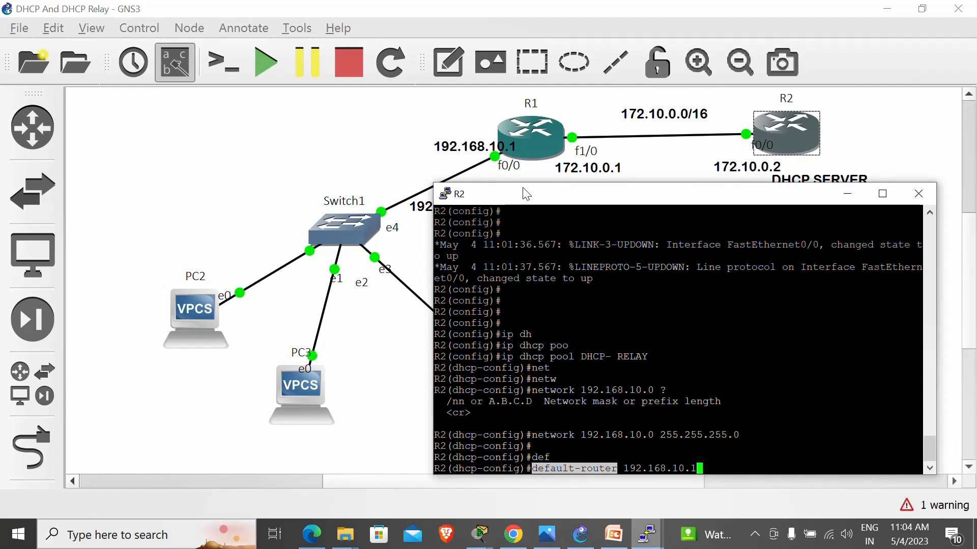
{"action": "key", "text": "Return"}
Set the pool's DNS server to 192.168.10.1 and return to R2's global configuration mode
{"action": "type", "text": "dn"}
{"action": "key", "text": "Tab"}
{"action": "type", "text": "192.168.10.1"}
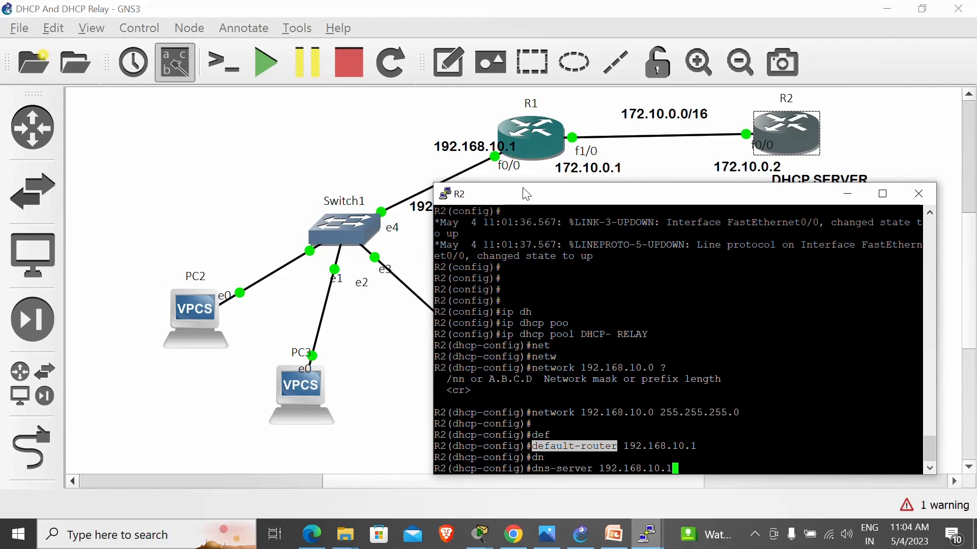
{"action": "key", "text": "Return"}
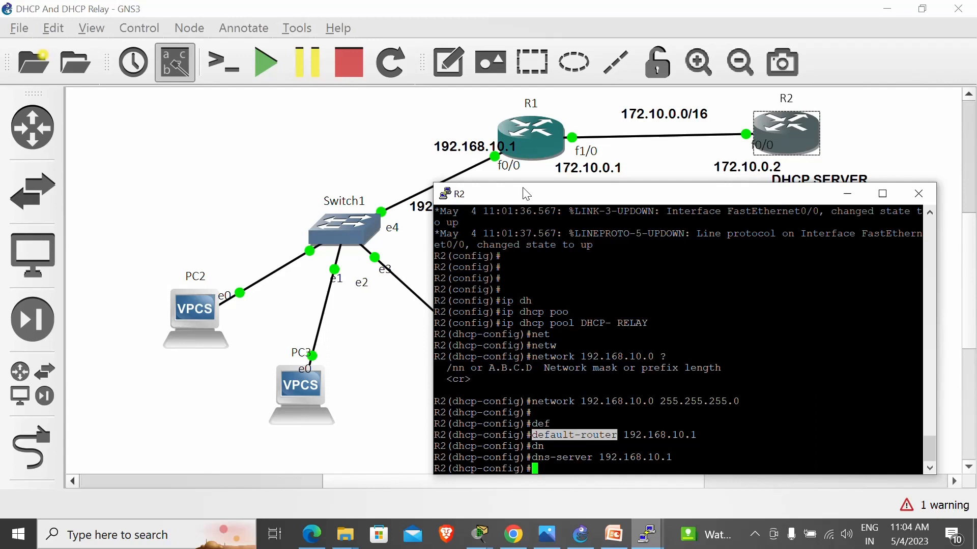
{"action": "type", "text": "exit"}
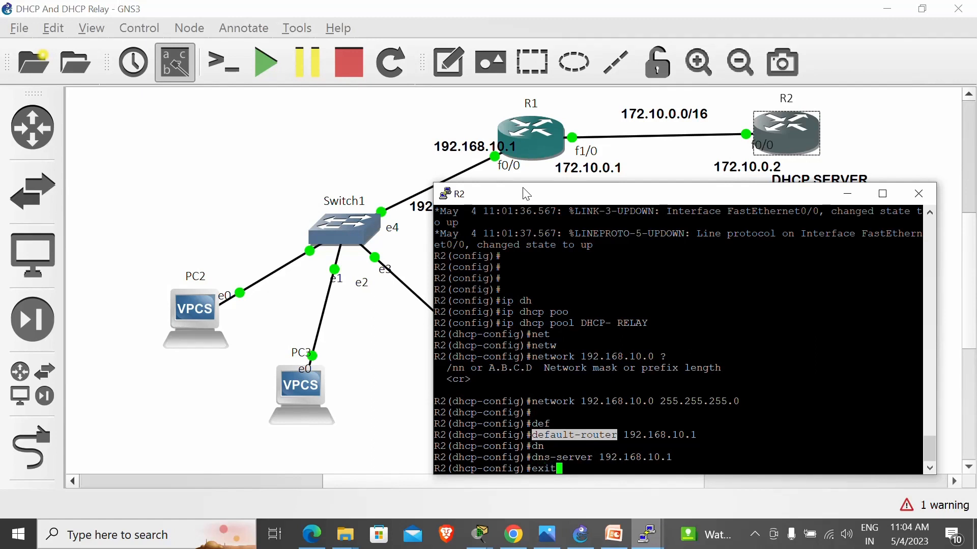
{"action": "key", "text": "Return"}
{"action": "key", "text": "Return"}
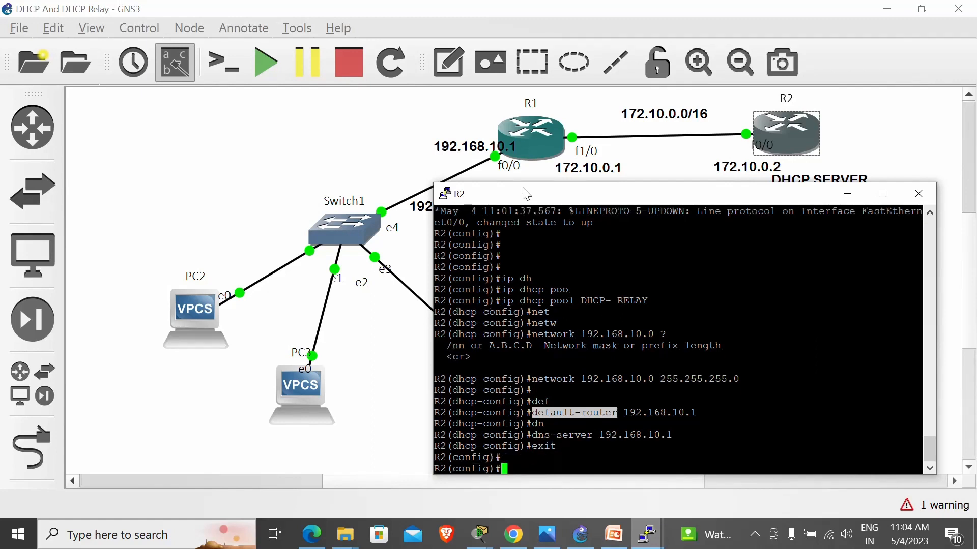
Exclude the addresses 192.168.10.2 through 192.168.10.10 from DHCP assignment on R2
{"action": "type", "text": "ip dhcp"}
{"action": "key", "text": "Tab"}
{"action": "type", "text": "e"}
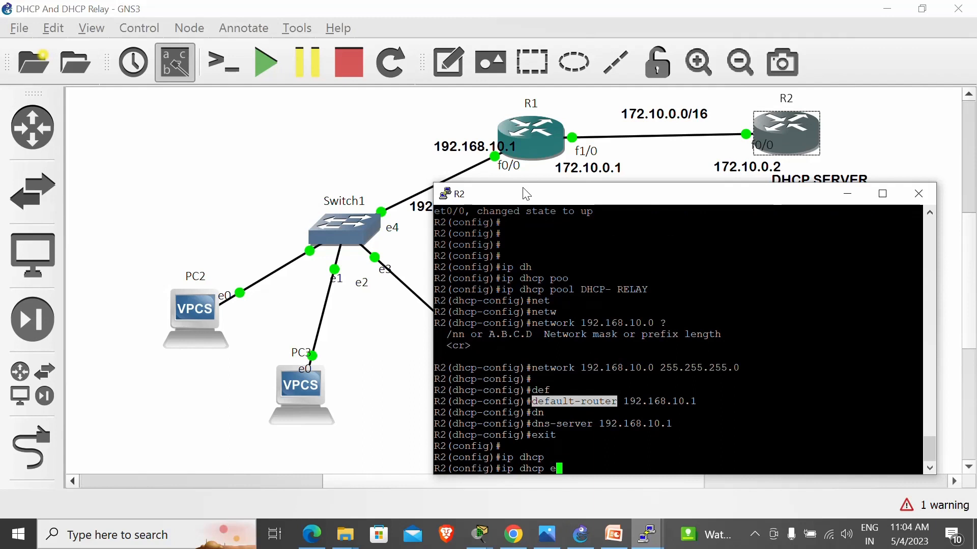
{"action": "type", "text": "x"}
{"action": "key", "text": "Tab"}
{"action": "type", "text": "1"}
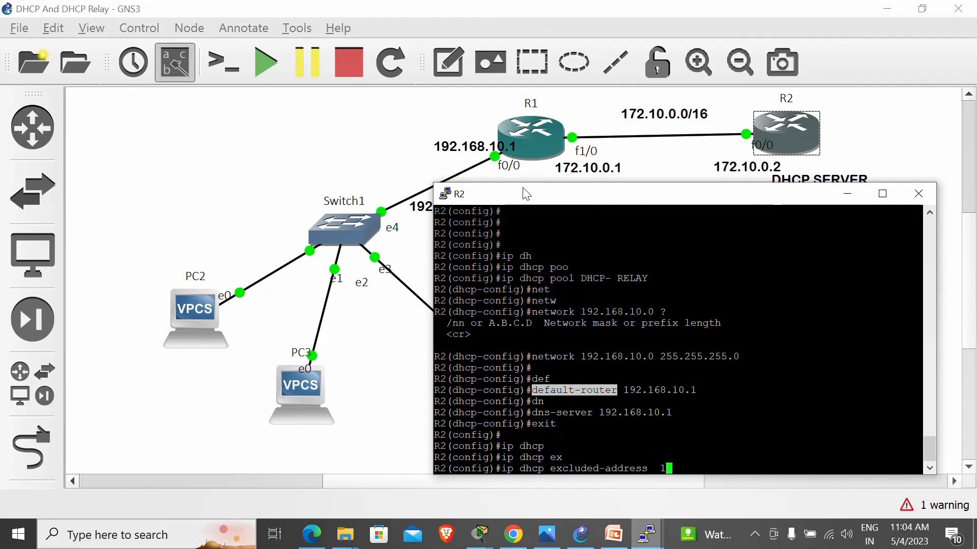
{"action": "type", "text": "92.168.10.2 192.168.10.10"}
{"action": "key", "text": "Return"}
{"action": "key", "text": "Return"}
{"action": "key", "text": "Return"}
{"action": "key", "text": "Return"}
{"action": "key", "text": "Return"}
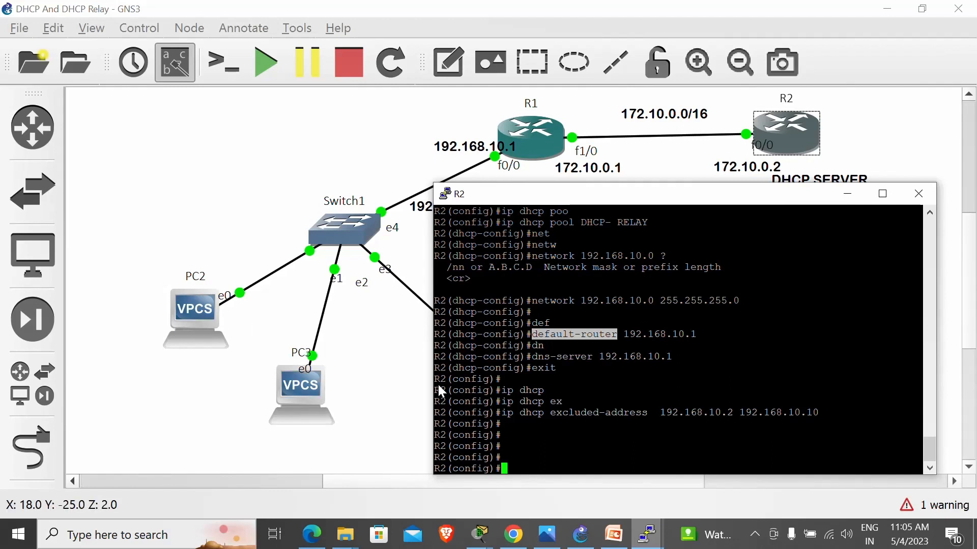
Exit R2's configuration mode to the privileged prompt and return to the topology
{"action": "key", "text": "Return"}
{"action": "key", "text": "Return"}
{"action": "key", "text": "Return"}
{"action": "key", "text": "Return"}
{"action": "key", "text": "Return"}
{"action": "key", "text": "Return"}
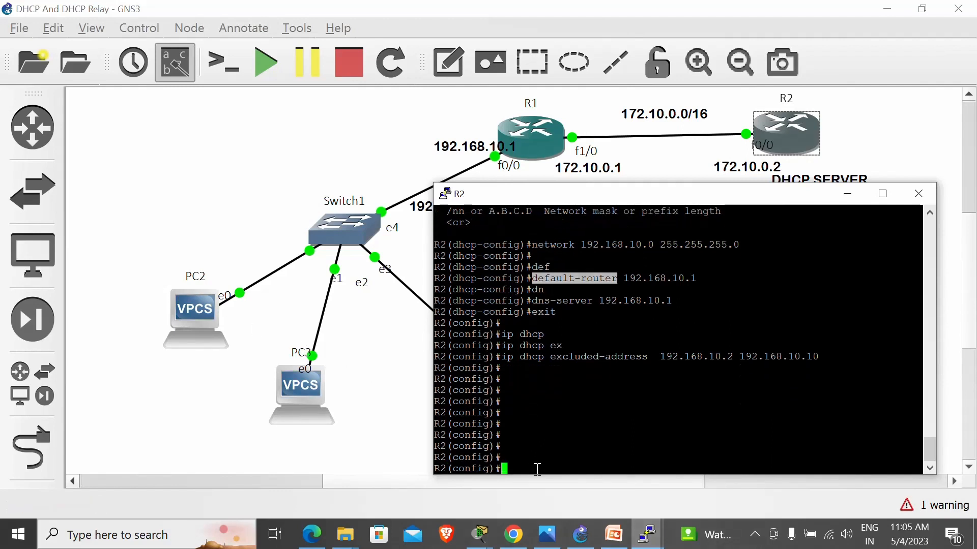
{"action": "type", "text": "exit"}
{"action": "key", "text": "Return"}
{"action": "key", "text": "Return"}
{"action": "key", "text": "Return"}
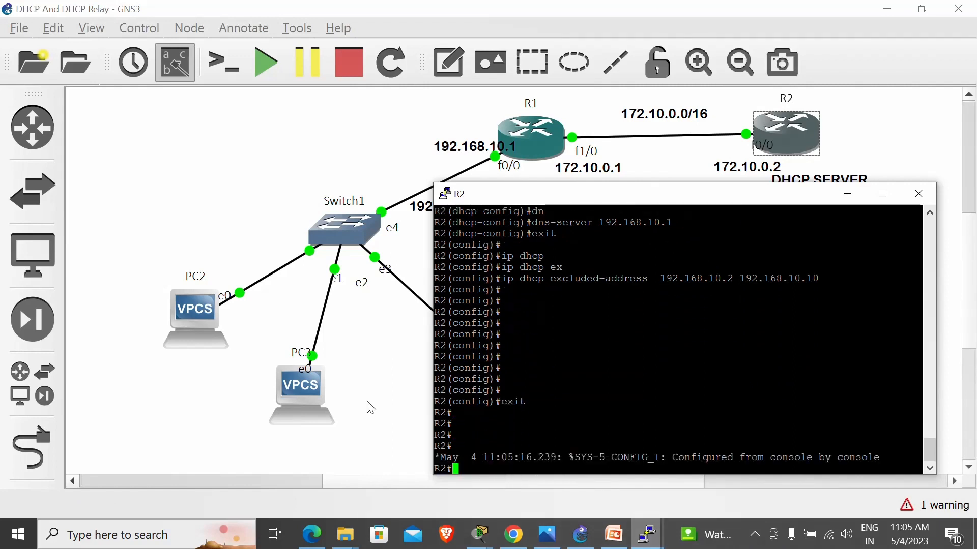
{"action": "left_click", "coordinate": [369, 405]}
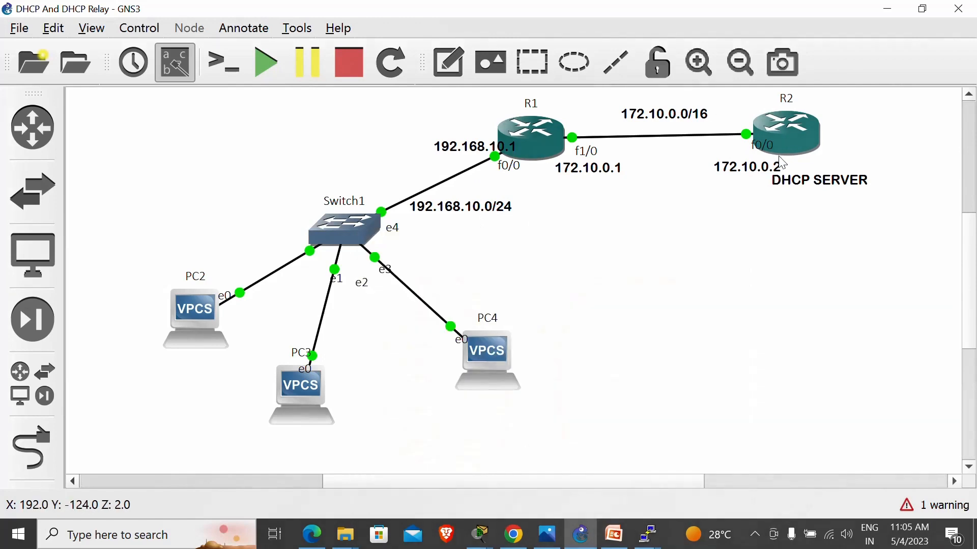
Add a note reading "ip route 192.168.10.0 255.255.255.0 172.10.0.1" in the empty area below the R1–R2 link
{"action": "mouse_move", "coordinate": [798, 124]}
{"action": "left_click", "coordinate": [442, 75]}
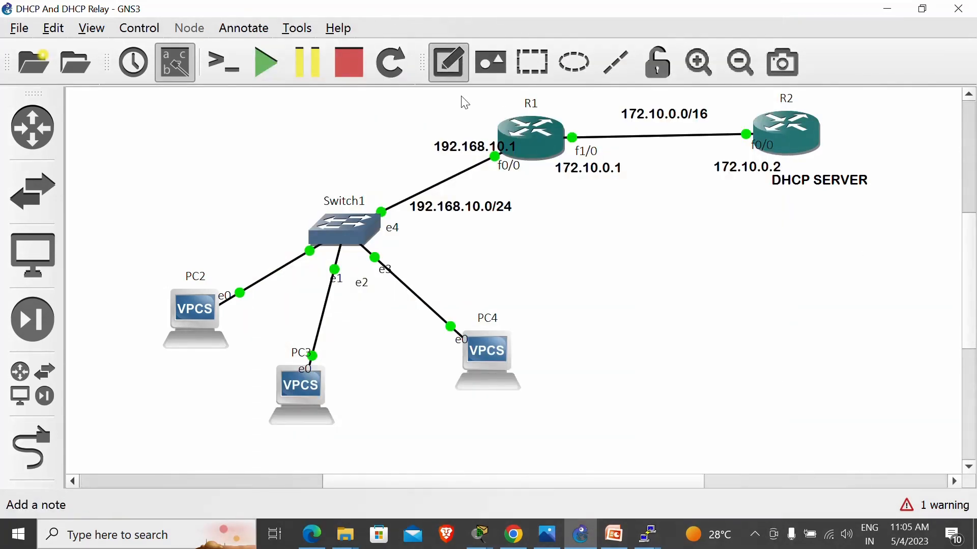
{"action": "left_click", "coordinate": [553, 259]}
{"action": "type", "text": "ip ro"}
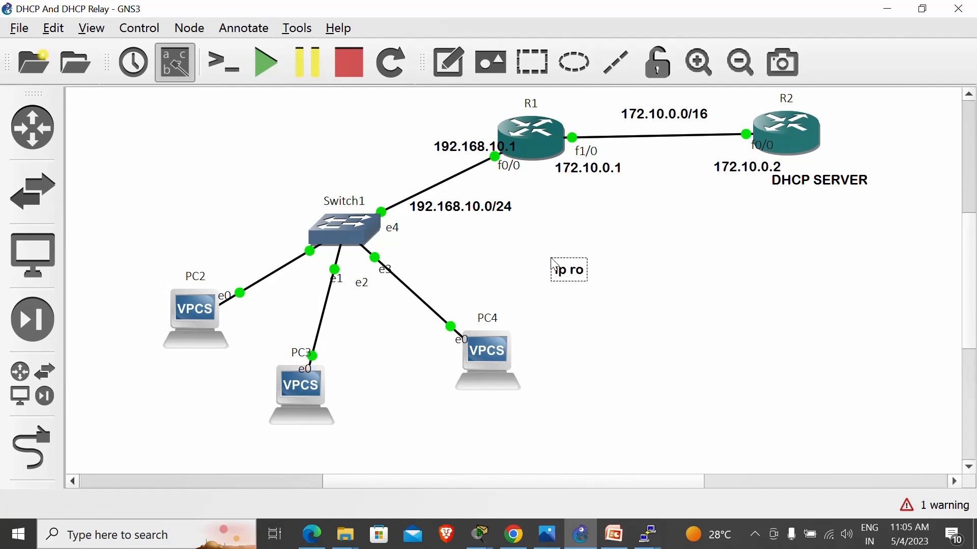
{"action": "type", "text": "ute 172.16"}
{"action": "key", "text": "BackSpace"}
{"action": "type", "text": "0.0.0"}
{"action": "key", "text": "BackSpace"}
{"action": "key", "text": "BackSpace"}
{"action": "key", "text": "BackSpace"}
{"action": "key", "text": "BackSpace"}
{"action": "key", "text": "BackSpace"}
{"action": "key", "text": "BackSpace"}
{"action": "key", "text": "BackSpace"}
{"action": "key", "text": "BackSpace"}
{"action": "key", "text": "BackSpace"}
{"action": "key", "text": "BackSpace"}
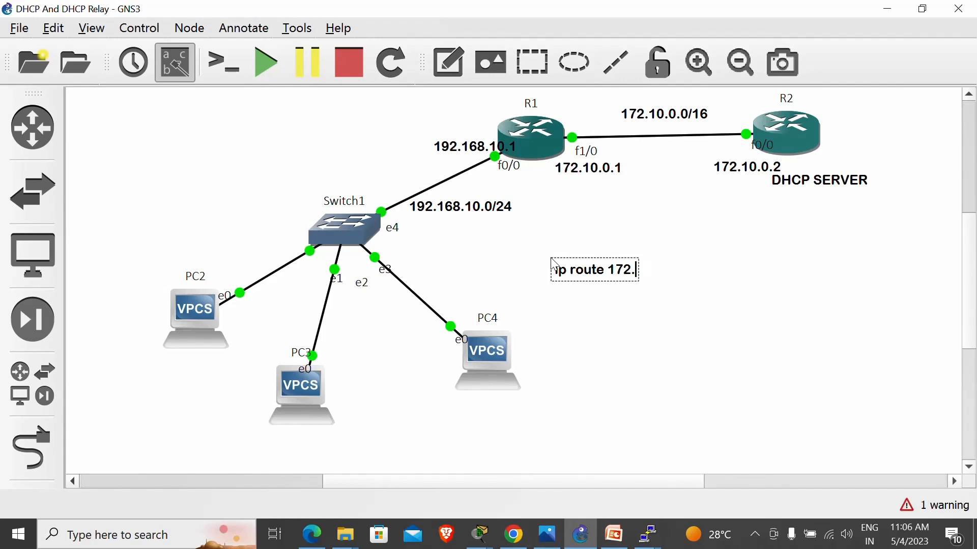
{"action": "type", "text": "192.168.10.0 255.2"}
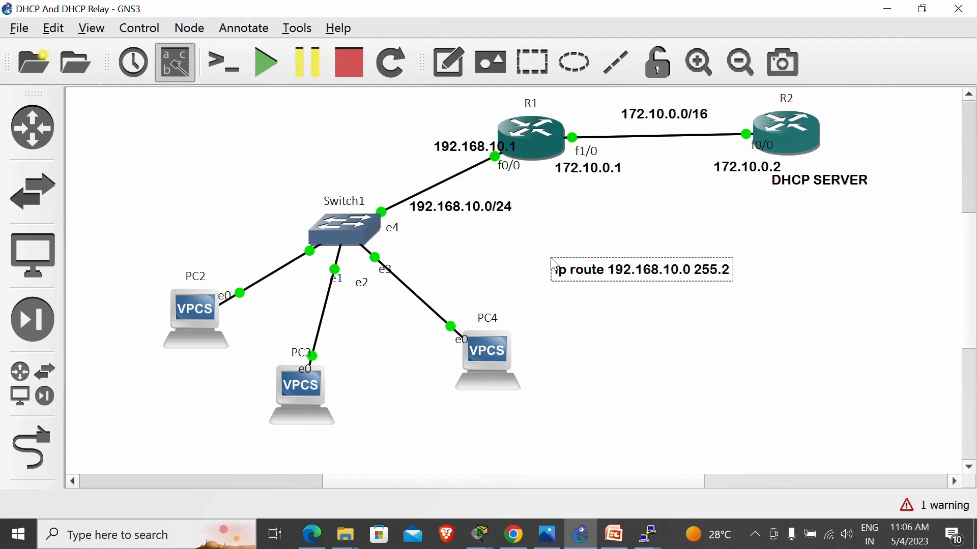
{"action": "type", "text": "55.255."}
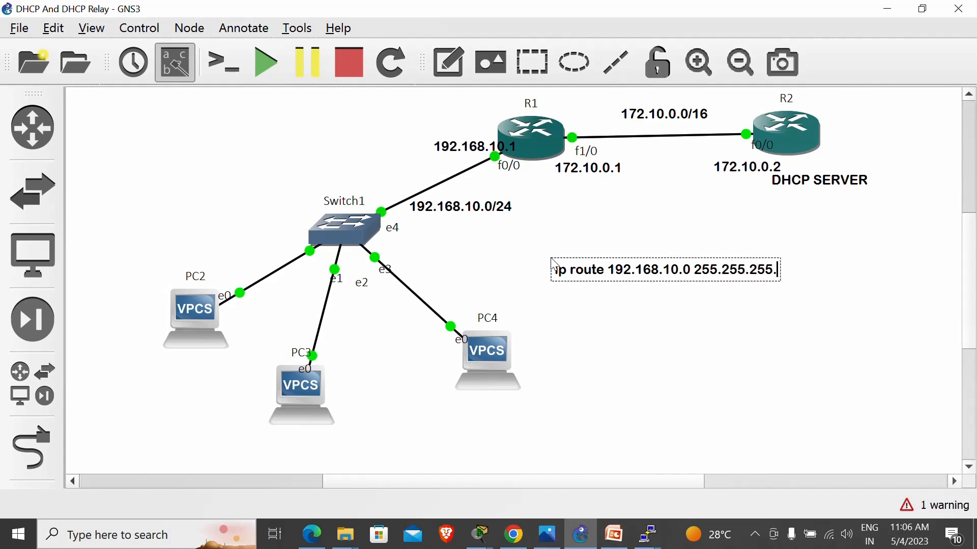
{"action": "type", "text": "0 17"}
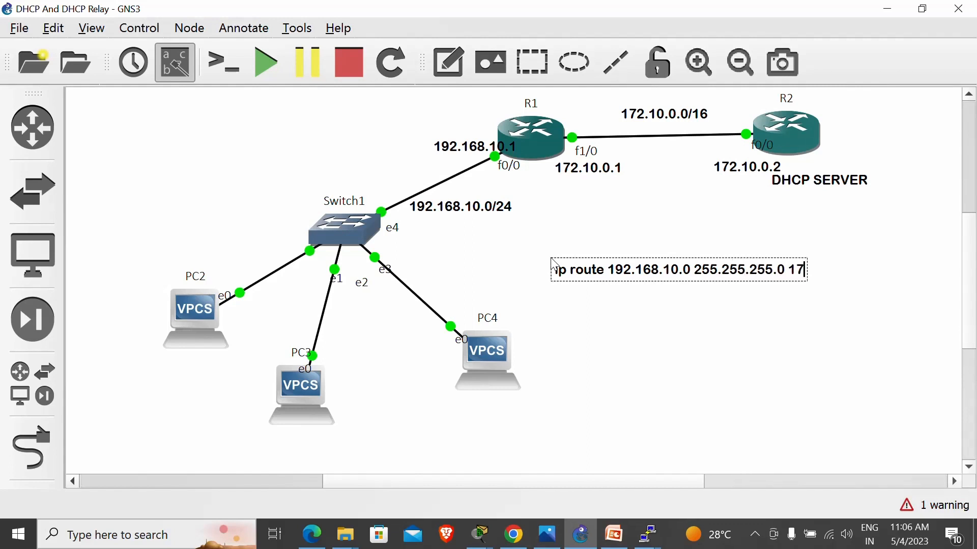
{"action": "type", "text": "2.10.0.1"}
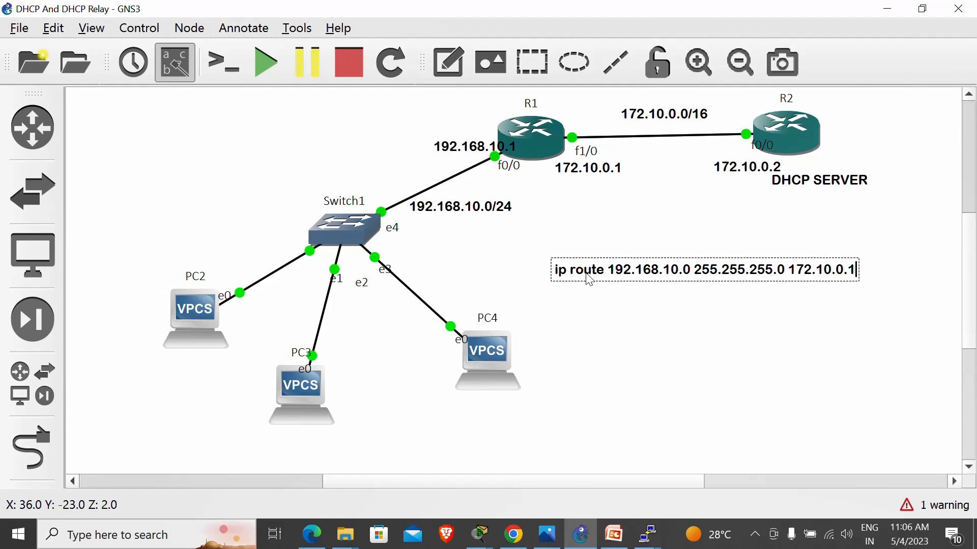
Copy the entire text of the ip route note and finish editing it
{"action": "key", "text": "ctrl+a"}
{"action": "key", "text": "ctrl+c"}
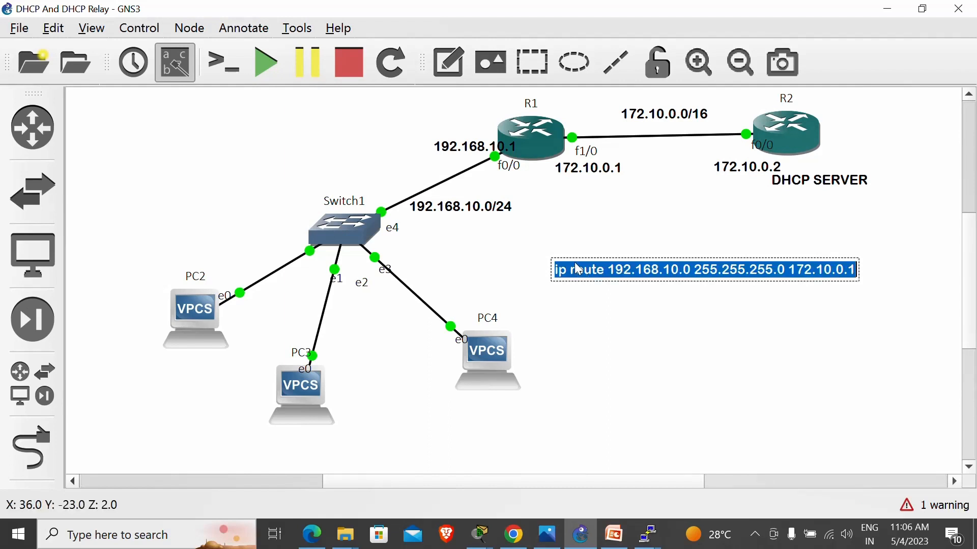
{"action": "left_click", "coordinate": [657, 244]}
In R2's global configuration mode, add a static route to 192.168.10.0 255.255.255.0 via 172.10.0.1 using the copied command
{"action": "double_click", "coordinate": [798, 133]}
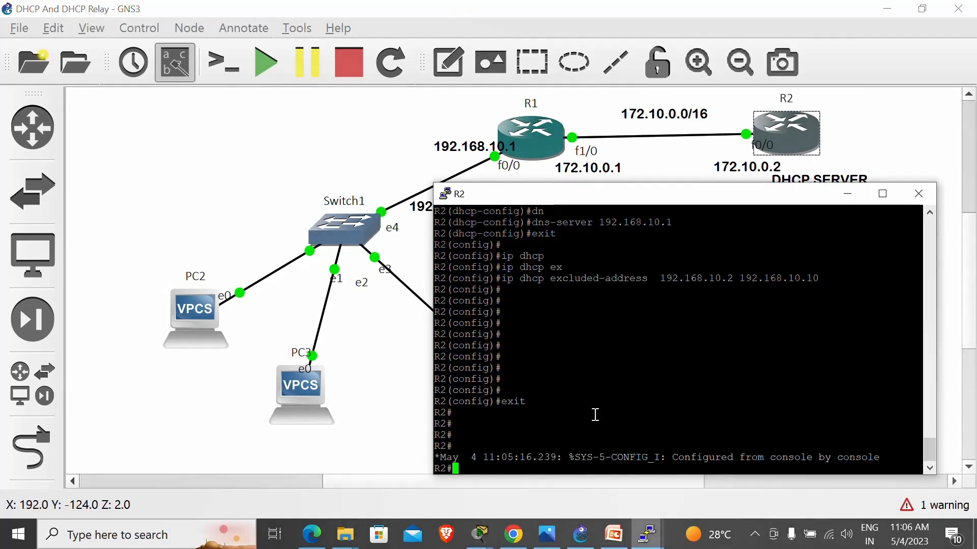
{"action": "type", "text": "co"}
{"action": "key", "text": "Tab"}
{"action": "key", "text": "Return"}
{"action": "key", "text": "Return"}
{"action": "key", "text": "Return"}
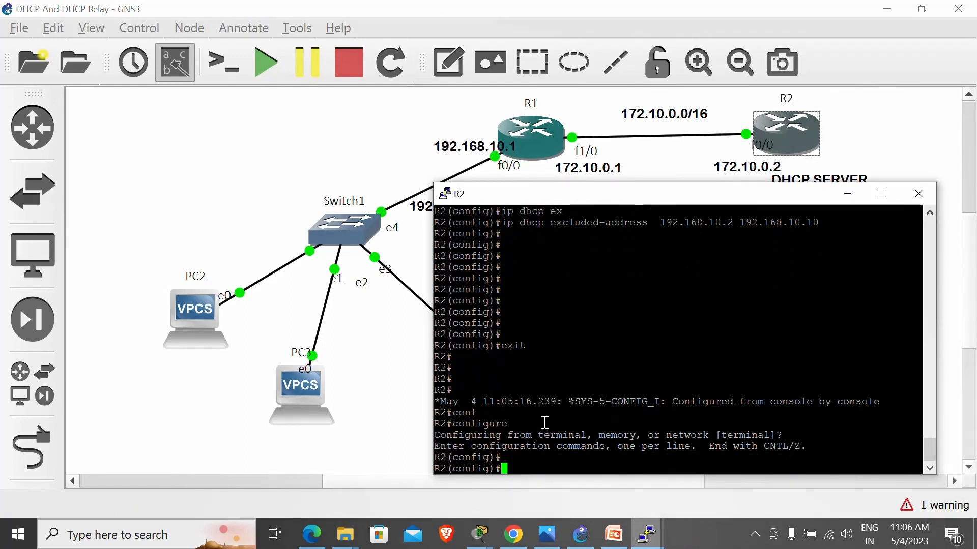
{"action": "right_click", "coordinate": [544, 422]}
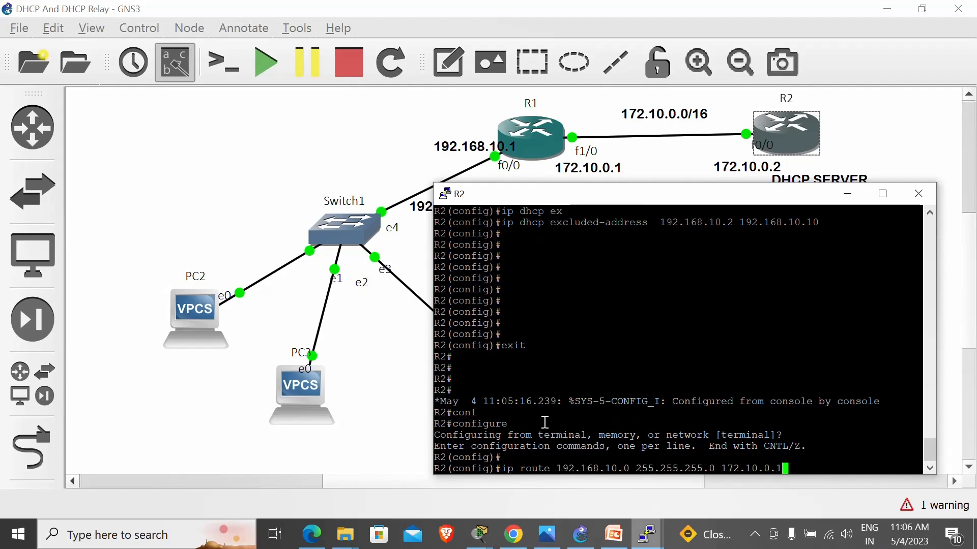
{"action": "key", "text": "Return"}
{"action": "key", "text": "Return"}
{"action": "key", "text": "Return"}
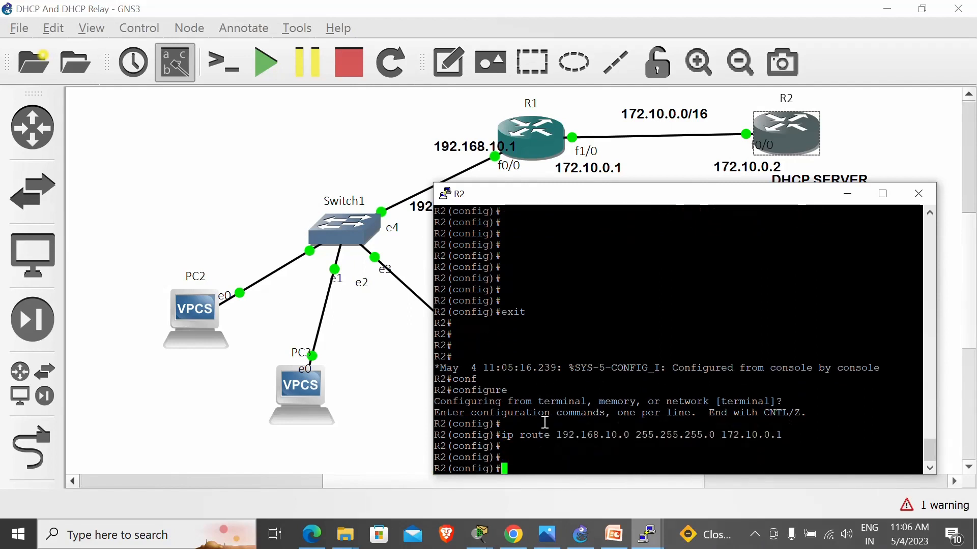
{"action": "key", "text": "Return"}
Leave R2's configuration mode after adding the static route and go back to the topology
{"action": "type", "text": "exit"}
{"action": "key", "text": "Return"}
{"action": "key", "text": "Return"}
{"action": "key", "text": "Return"}
{"action": "key", "text": "Return"}
{"action": "key", "text": "Return"}
{"action": "key", "text": "Return"}
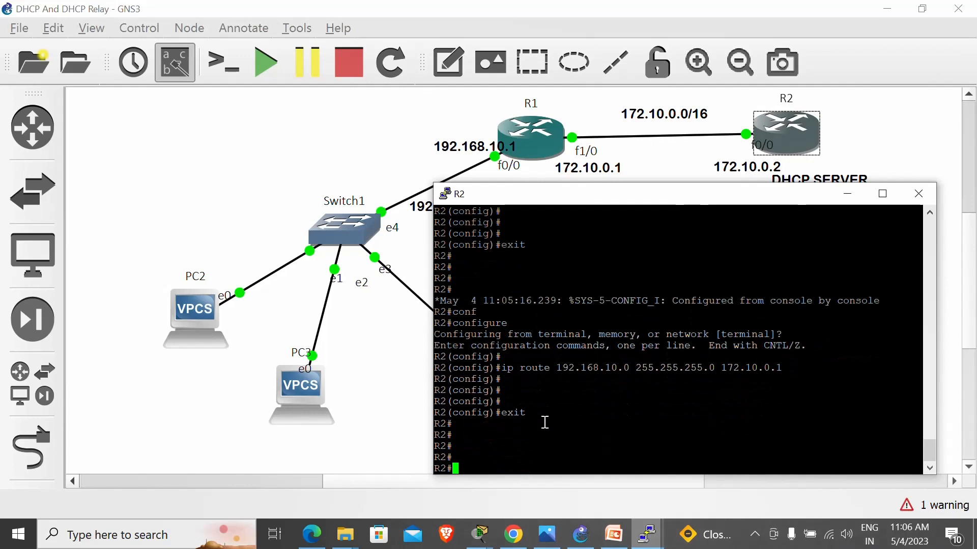
{"action": "left_click", "coordinate": [383, 367]}
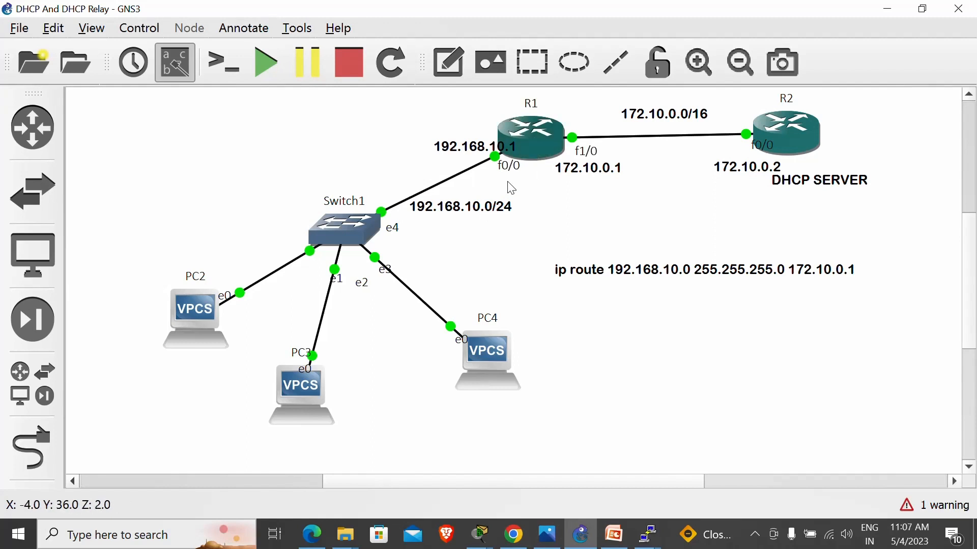
In R1's console, enter configuration mode for interface f0/0 and reposition the console window over the topology
{"action": "double_click", "coordinate": [529, 153]}
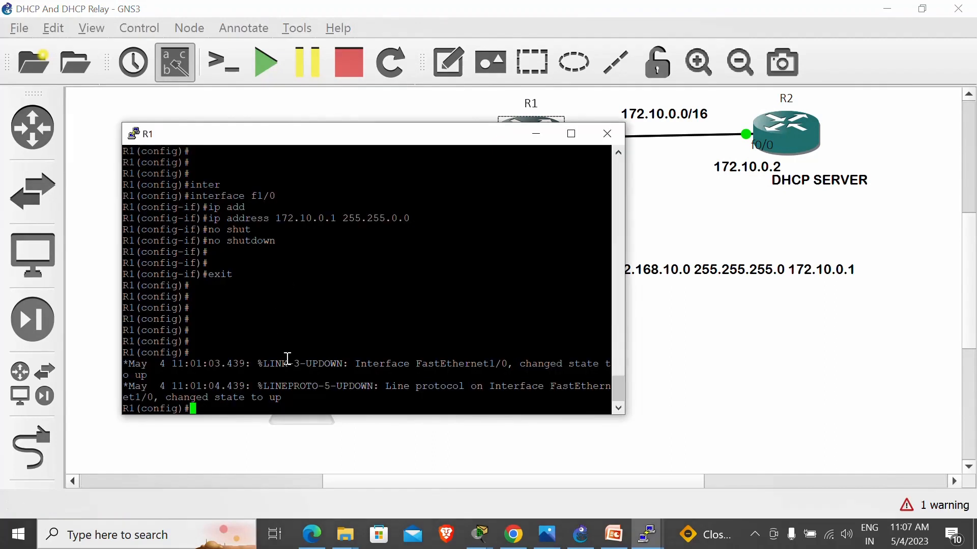
{"action": "key", "text": "Return"}
{"action": "key", "text": "Return"}
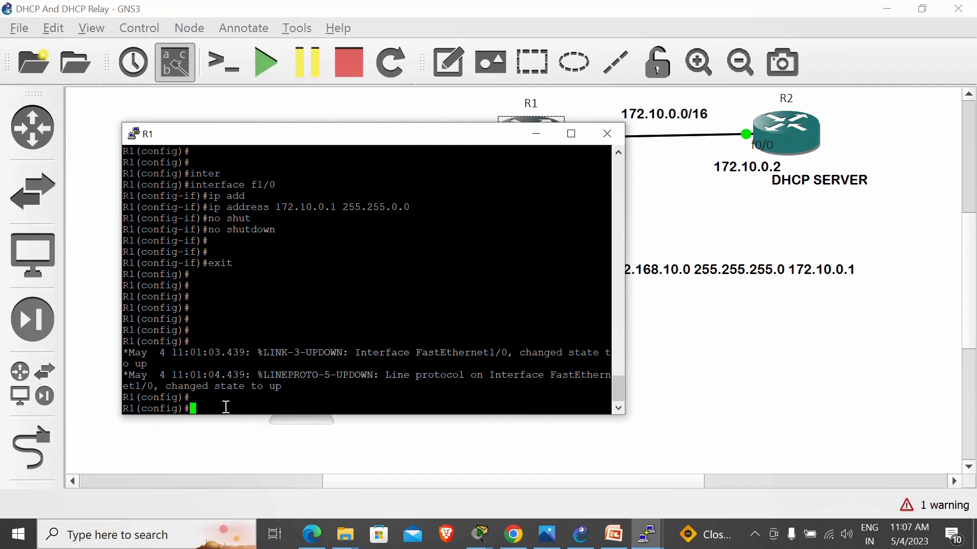
{"action": "type", "text": "inter"}
{"action": "key", "text": "Tab"}
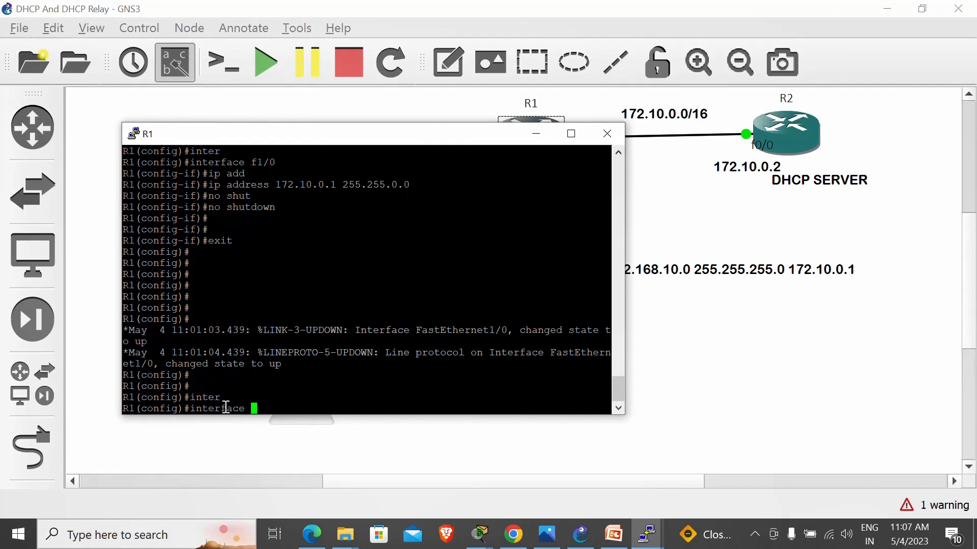
{"action": "type", "text": "f0/0"}
{"action": "key", "text": "Return"}
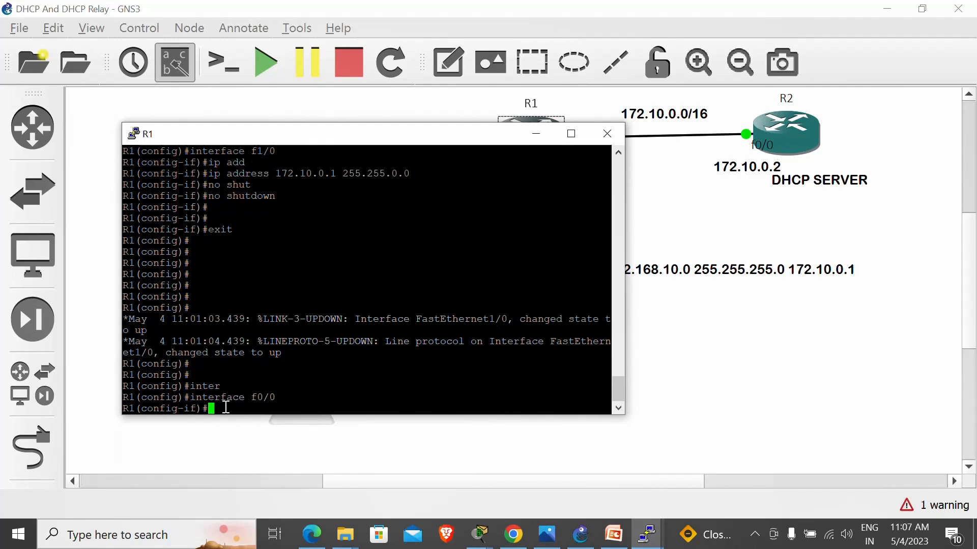
{"action": "left_click_drag", "start_coordinate": [341, 139], "coordinate": [441, 237]}
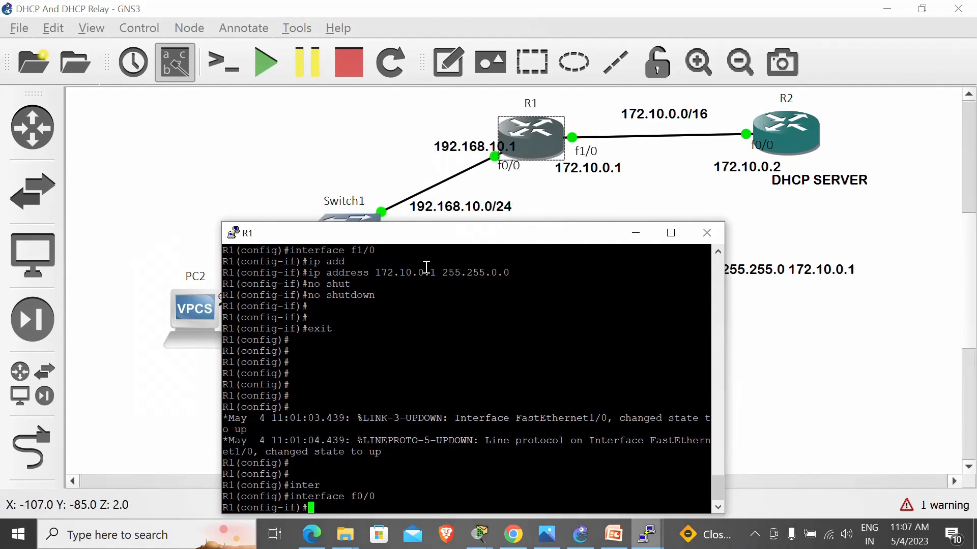
{"action": "left_click_drag", "start_coordinate": [391, 235], "coordinate": [346, 176]}
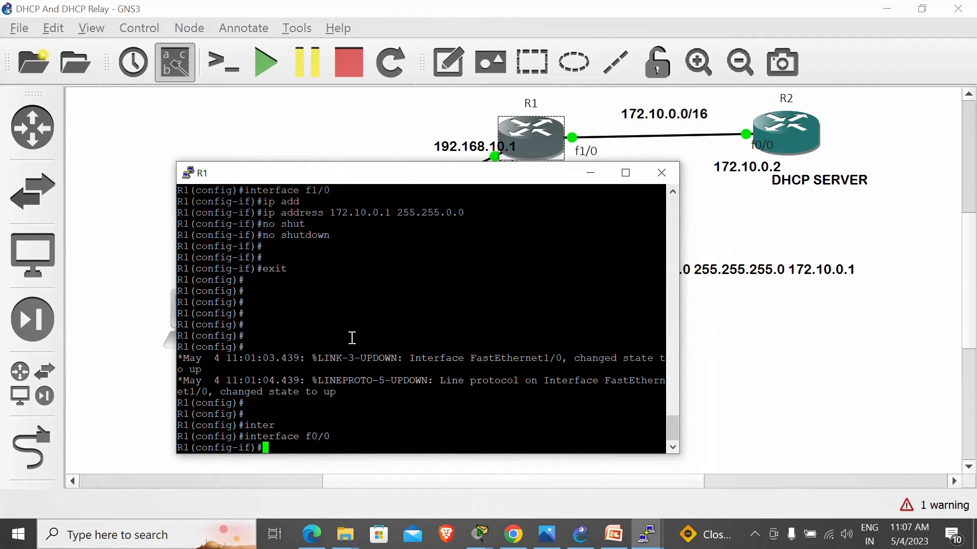
Set the IP helper address on R1's f0/0 interface to 172.10.0.2, consulting the command's inline help for its arguments
{"action": "type", "text": "i"}
{"action": "type", "text": "p he"}
{"action": "key", "text": "Tab"}
{"action": "type", "text": "lp"}
{"action": "key", "text": "Tab"}
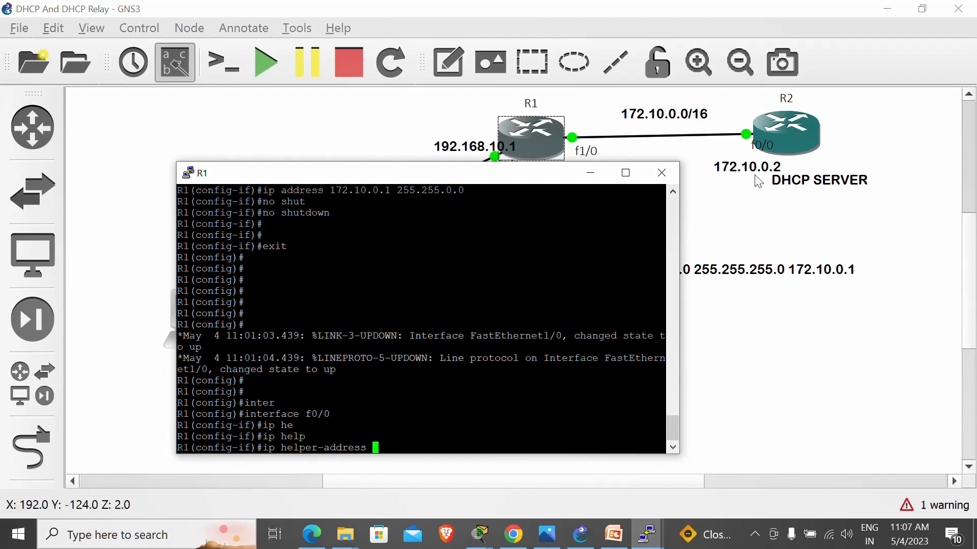
{"action": "type", "text": "?"}
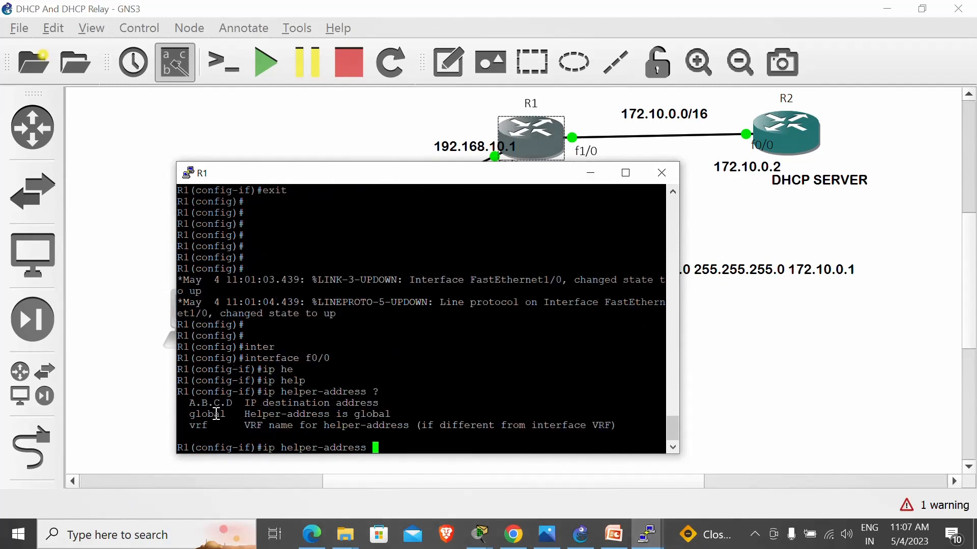
{"action": "left_click_drag", "start_coordinate": [202, 405], "coordinate": [396, 407]}
{"action": "left_click", "coordinate": [399, 405]}
{"action": "type", "text": "172.10.0.2"}
{"action": "key", "text": "Return"}
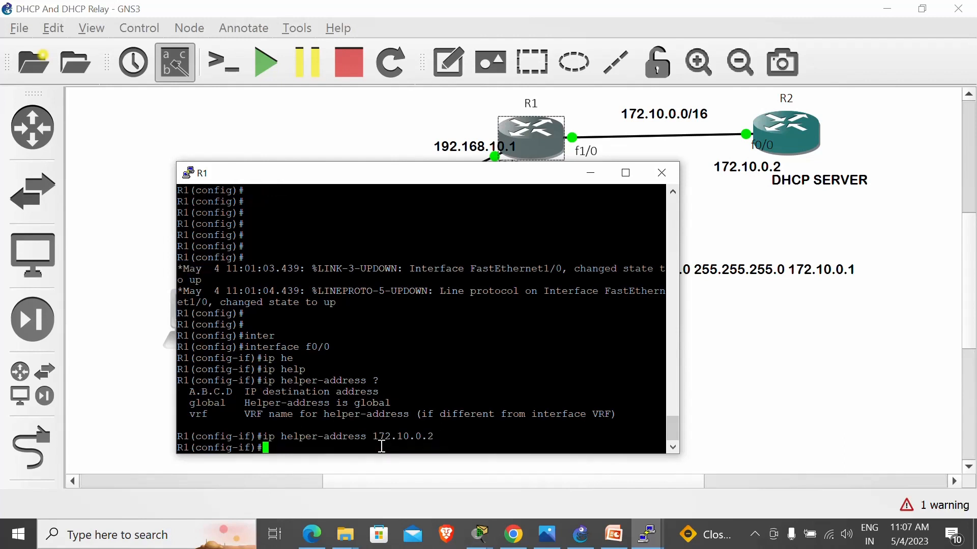
Exit R1's interface configuration mode and go back to the topology
{"action": "type", "text": "exit"}
{"action": "key", "text": "Return"}
{"action": "key", "text": "Return"}
{"action": "key", "text": "Return"}
{"action": "key", "text": "Return"}
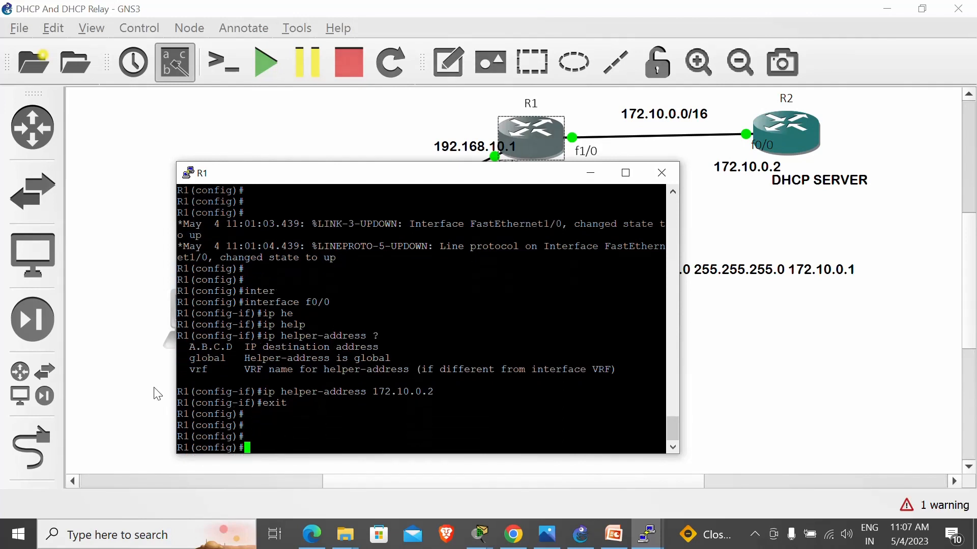
{"action": "left_click", "coordinate": [138, 319]}
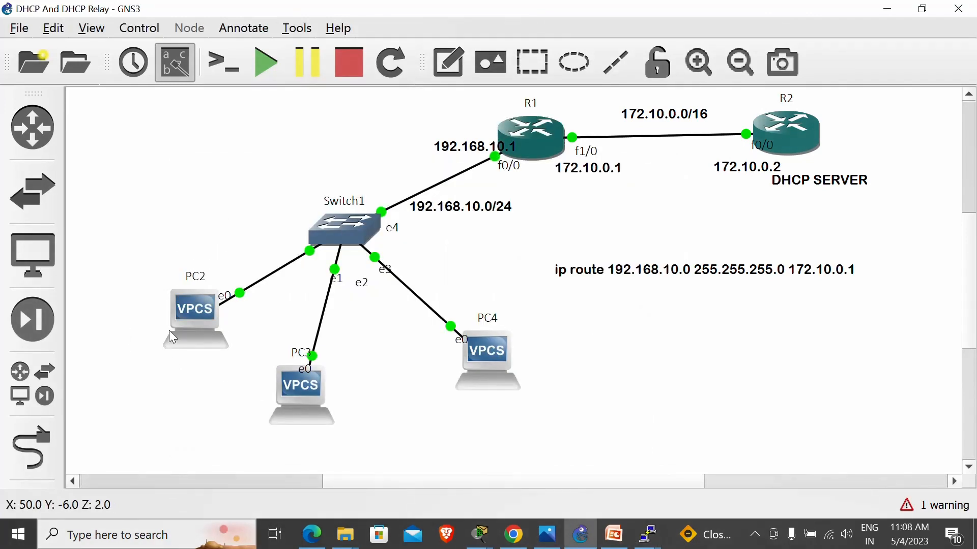
Request an address on PC2 with "ip dhcp" and highlight the leased address in the output
{"action": "left_click", "coordinate": [183, 319]}
{"action": "double_click", "coordinate": [183, 319]}
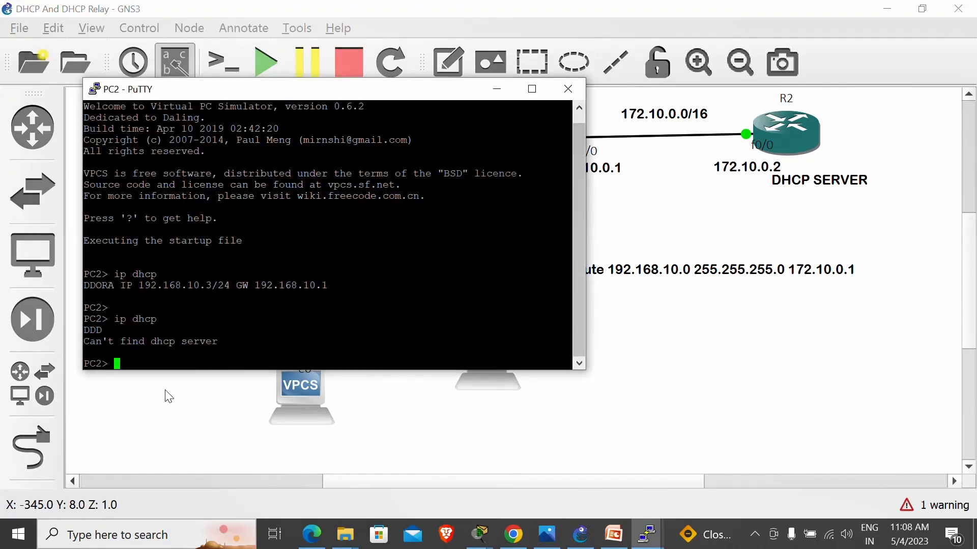
{"action": "type", "text": "ip"}
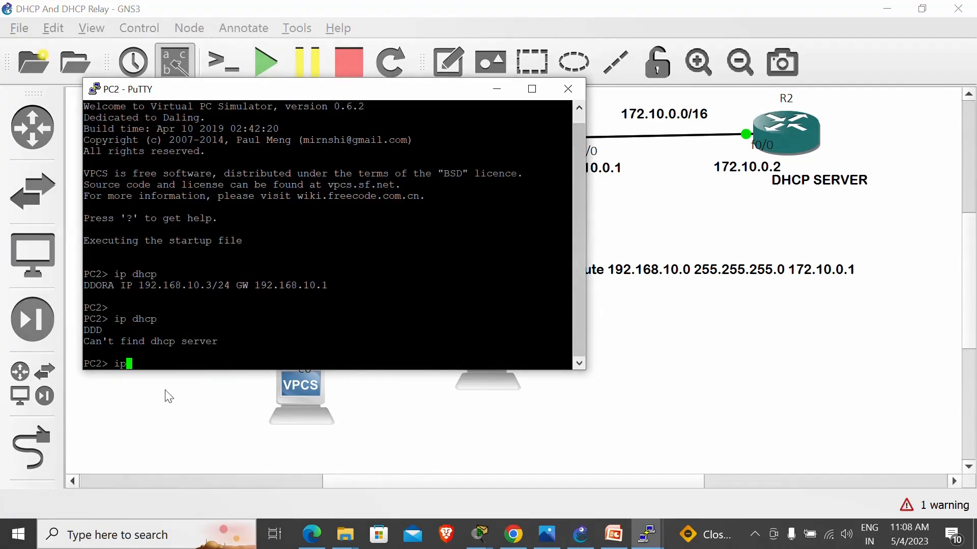
{"action": "type", "text": " dhcp"}
{"action": "key", "text": "Return"}
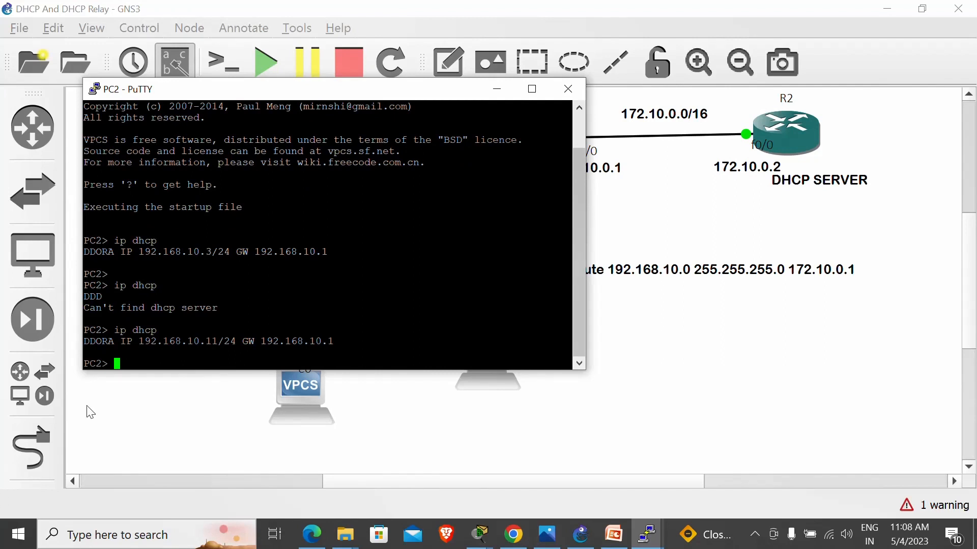
{"action": "left_click_drag", "start_coordinate": [160, 341], "coordinate": [214, 344]}
{"action": "left_click", "coordinate": [196, 351]}
{"action": "left_click_drag", "start_coordinate": [143, 345], "coordinate": [218, 352]}
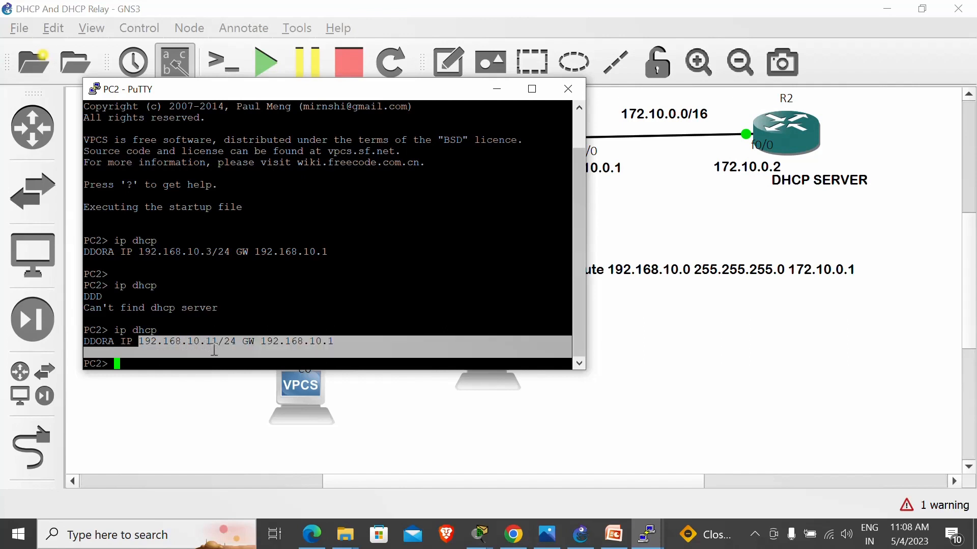
Look back through R2's console output to examine the DHCP excluded-address range configured earlier
{"action": "double_click", "coordinate": [796, 149]}
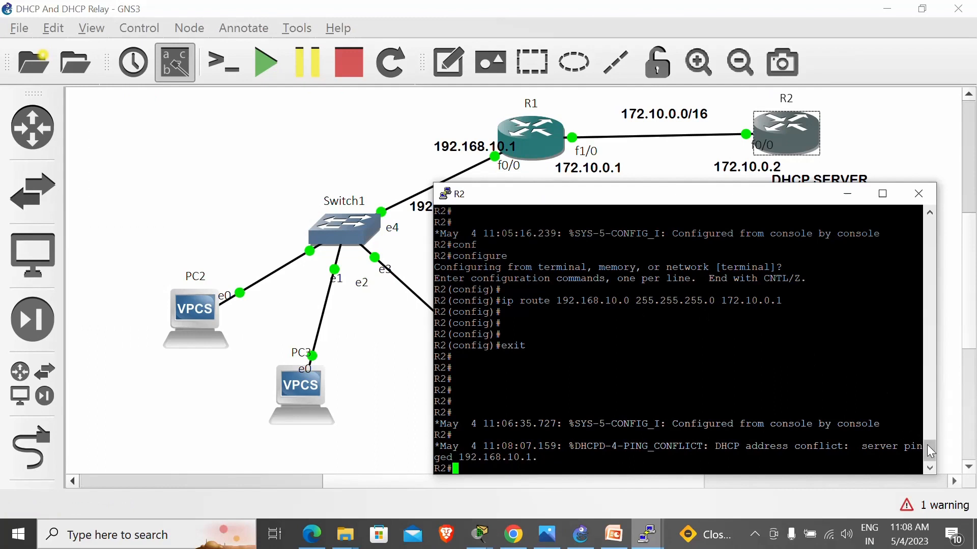
{"action": "scroll", "coordinate": [929, 447], "scroll_direction": "up", "scroll_amount": 1}
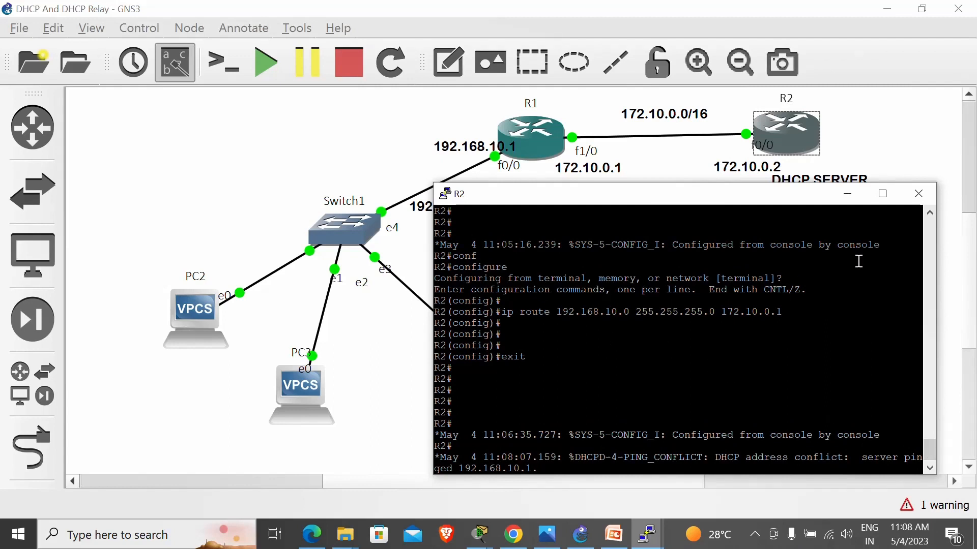
{"action": "left_click", "coordinate": [929, 210]}
{"action": "left_click", "coordinate": [929, 210]}
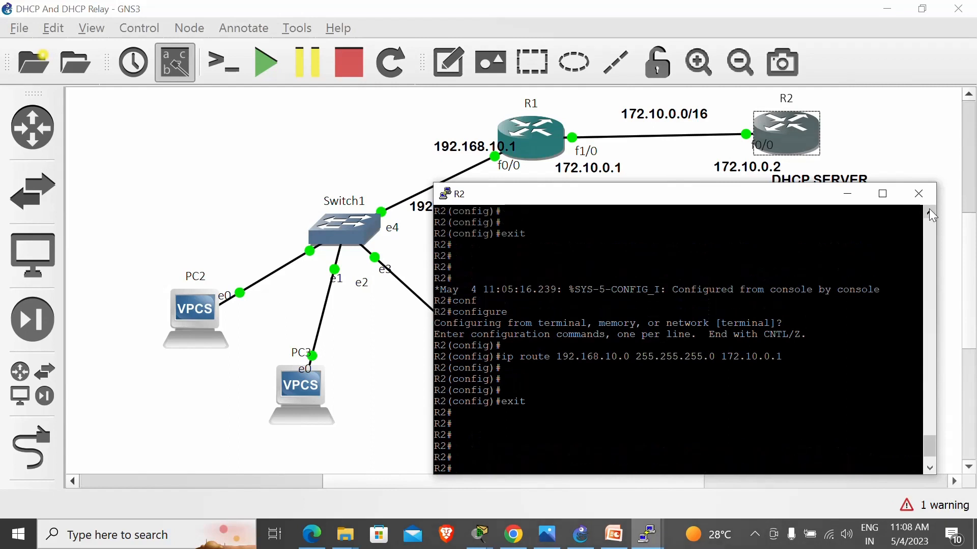
{"action": "left_click", "coordinate": [929, 211]}
{"action": "left_click", "coordinate": [929, 211]}
{"action": "left_click", "coordinate": [929, 210]}
{"action": "left_click", "coordinate": [930, 211]}
{"action": "left_click", "coordinate": [929, 211]}
{"action": "left_click", "coordinate": [930, 211]}
{"action": "left_click", "coordinate": [929, 211]}
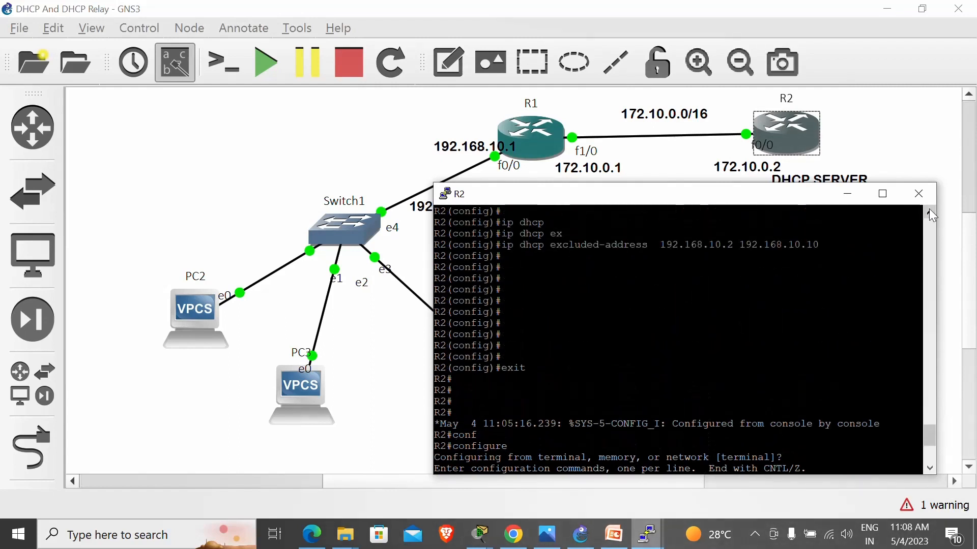
{"action": "left_click", "coordinate": [929, 210]}
{"action": "left_click_drag", "start_coordinate": [518, 257], "coordinate": [670, 254]}
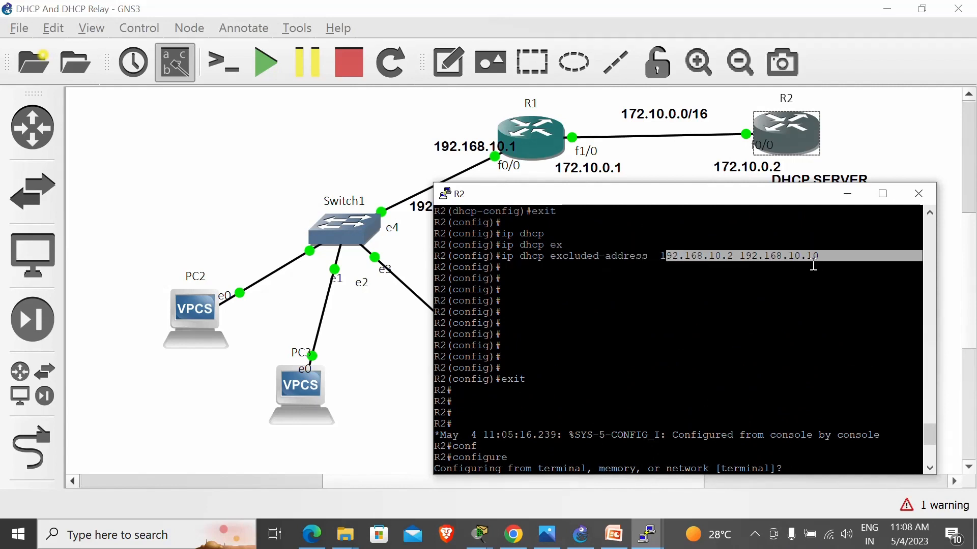
{"action": "left_click", "coordinate": [774, 262]}
Check PC2's leased address against R2's excluded range and go back to the topology
{"action": "double_click", "coordinate": [188, 303]}
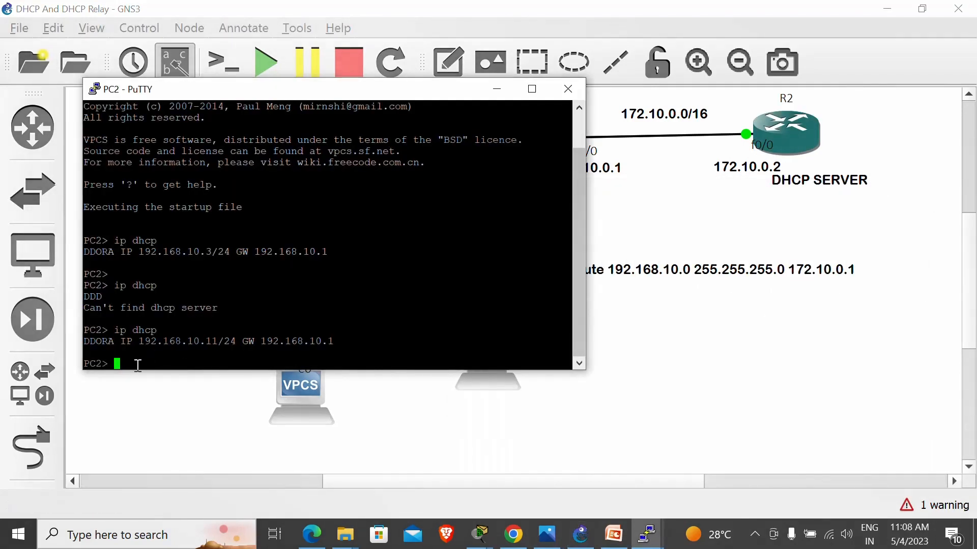
{"action": "left_click_drag", "start_coordinate": [187, 341], "coordinate": [218, 346]}
{"action": "left_click", "coordinate": [212, 392]}
Request an address on PC3 with "ip dhcp", then return to the topology
{"action": "left_click", "coordinate": [303, 395]}
{"action": "double_click", "coordinate": [303, 395]}
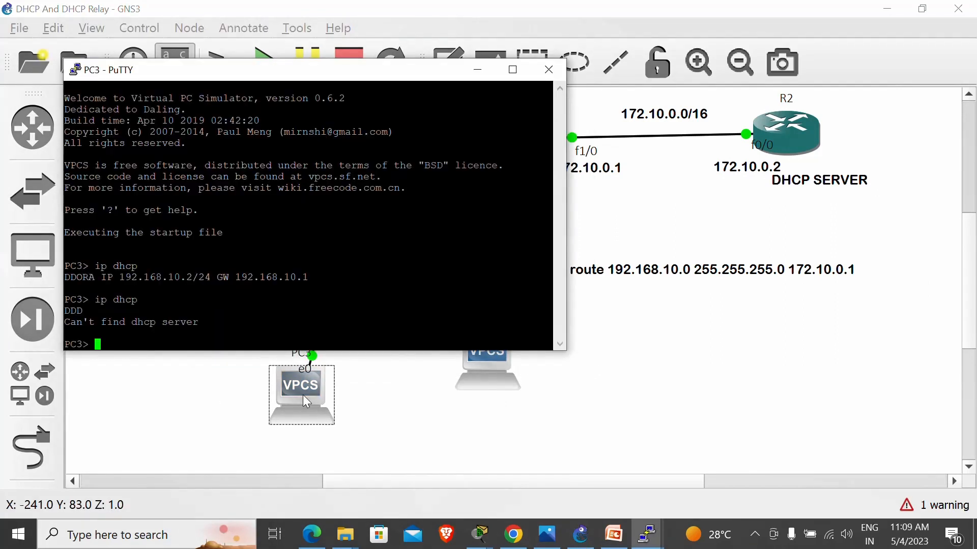
{"action": "type", "text": "ip dhc"}
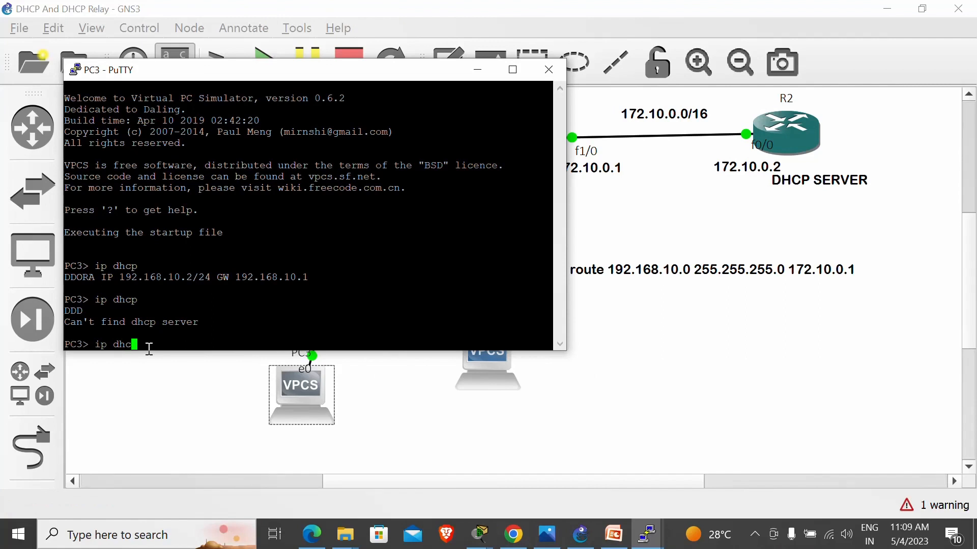
{"action": "type", "text": "p"}
{"action": "key", "text": "Return"}
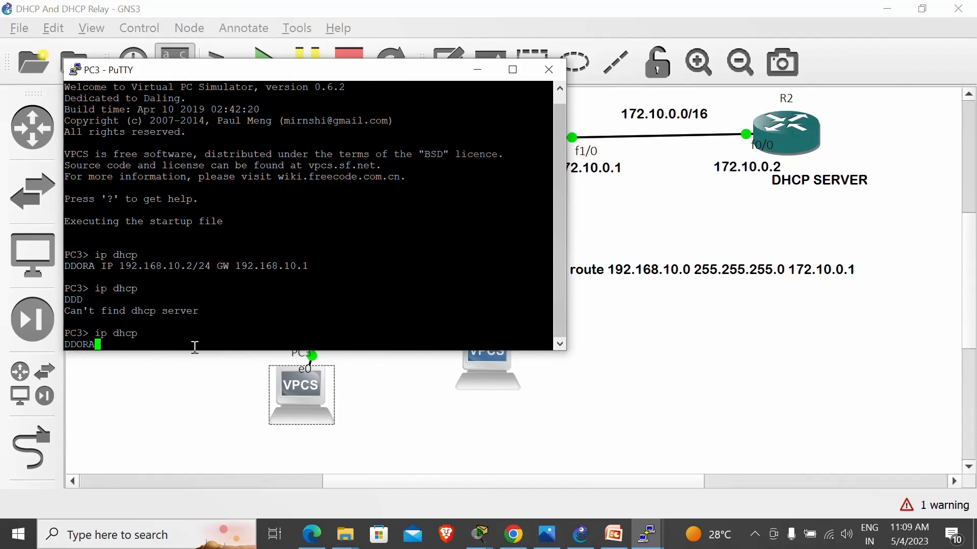
{"action": "left_click_drag", "start_coordinate": [183, 269], "coordinate": [186, 322]}
{"action": "left_click", "coordinate": [314, 381]}
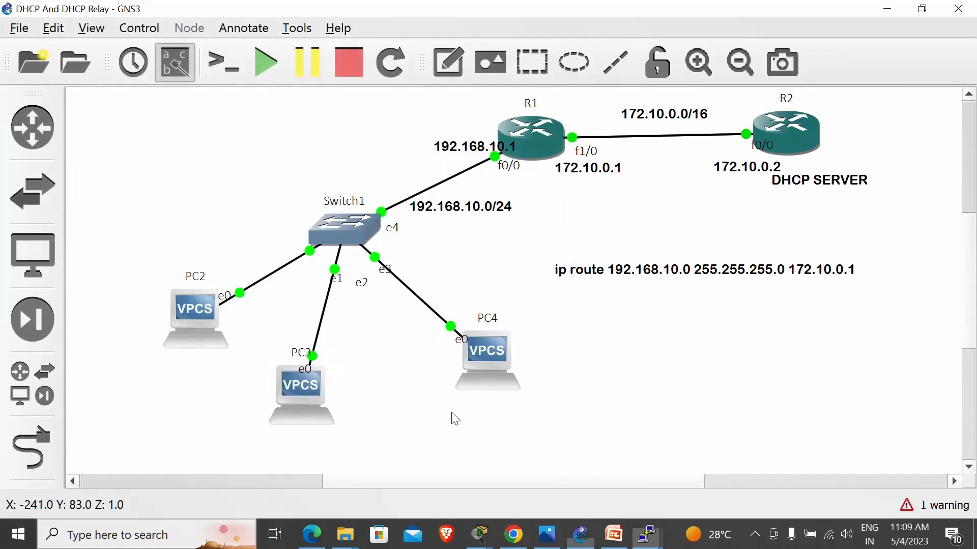
Request an address on PC4 with "ip dhcp" and go back to the topology with nothing selected
{"action": "left_click", "coordinate": [486, 358]}
{"action": "double_click", "coordinate": [486, 358]}
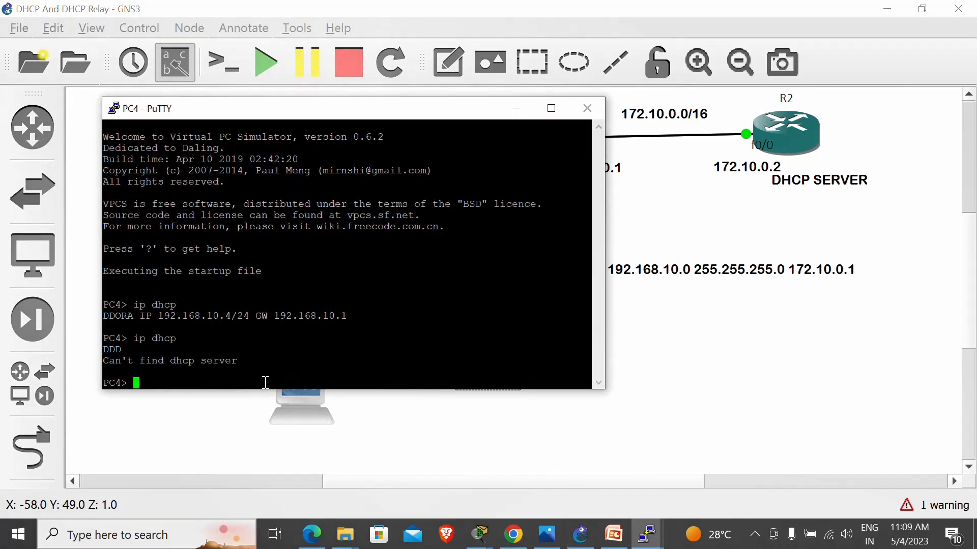
{"action": "type", "text": "ip dhc"}
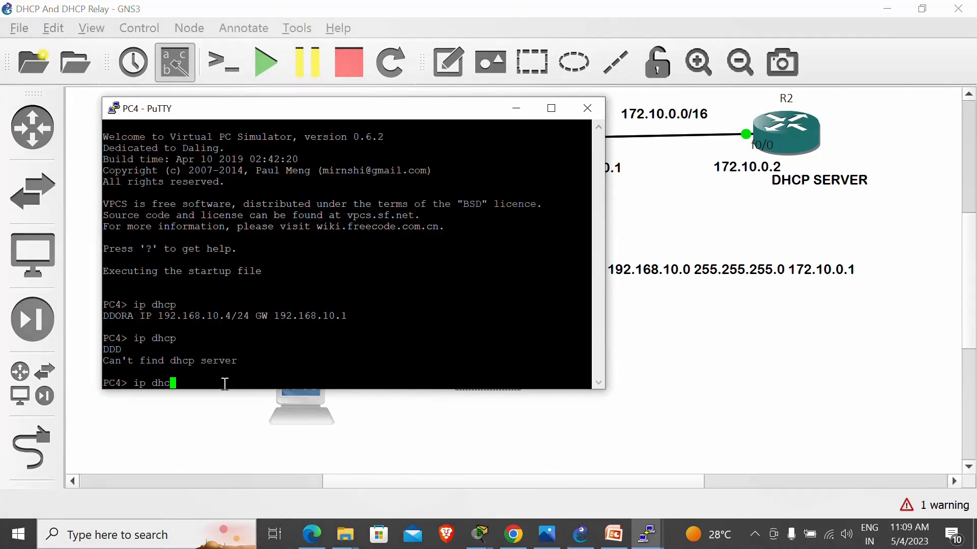
{"action": "type", "text": "p"}
{"action": "key", "text": "Return"}
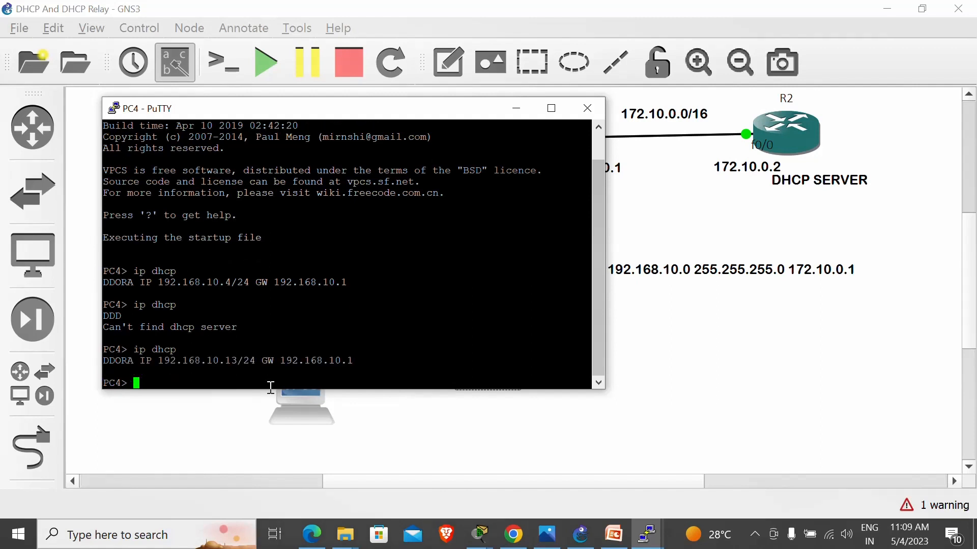
{"action": "left_click", "coordinate": [521, 113]}
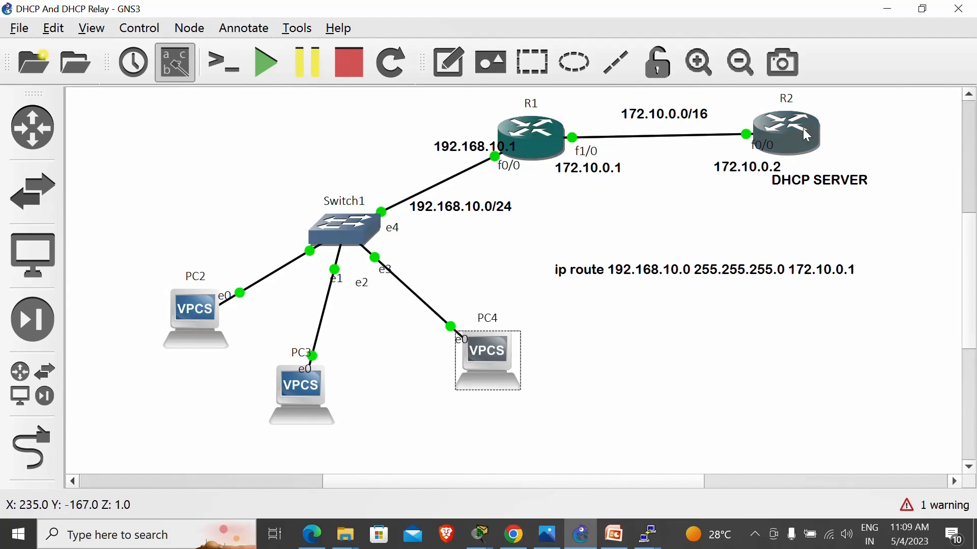
{"action": "left_click", "coordinate": [264, 203]}
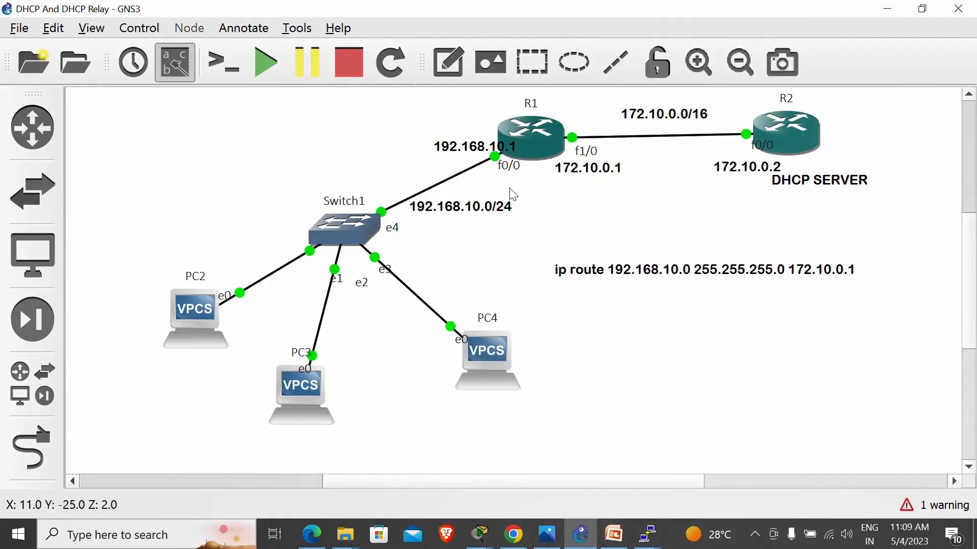
Open R2's console and list the available options of "show ip dhcp" with the ? help
{"action": "double_click", "coordinate": [798, 133]}
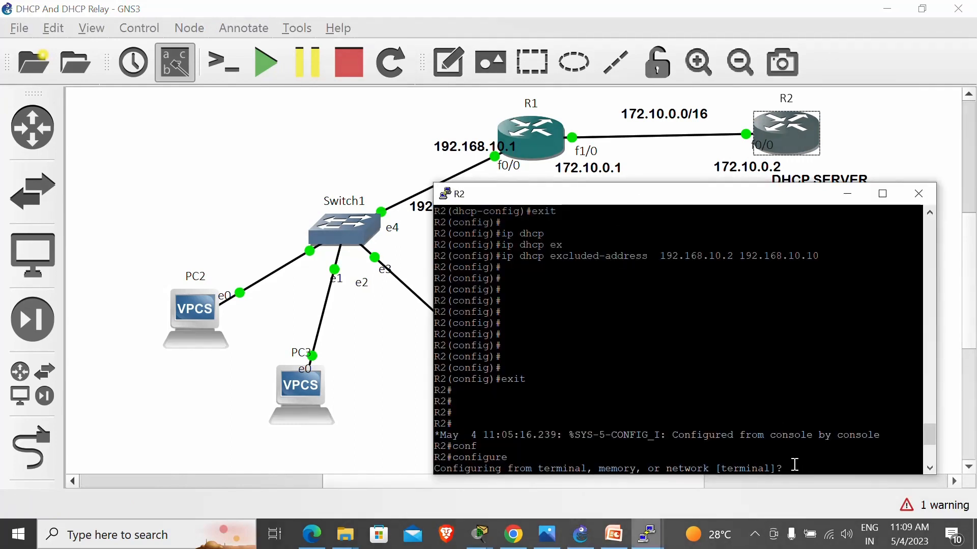
{"action": "key", "text": "Return"}
{"action": "key", "text": "Return"}
{"action": "key", "text": "Return"}
{"action": "key", "text": "Return"}
{"action": "key", "text": "Return"}
{"action": "key", "text": "Return"}
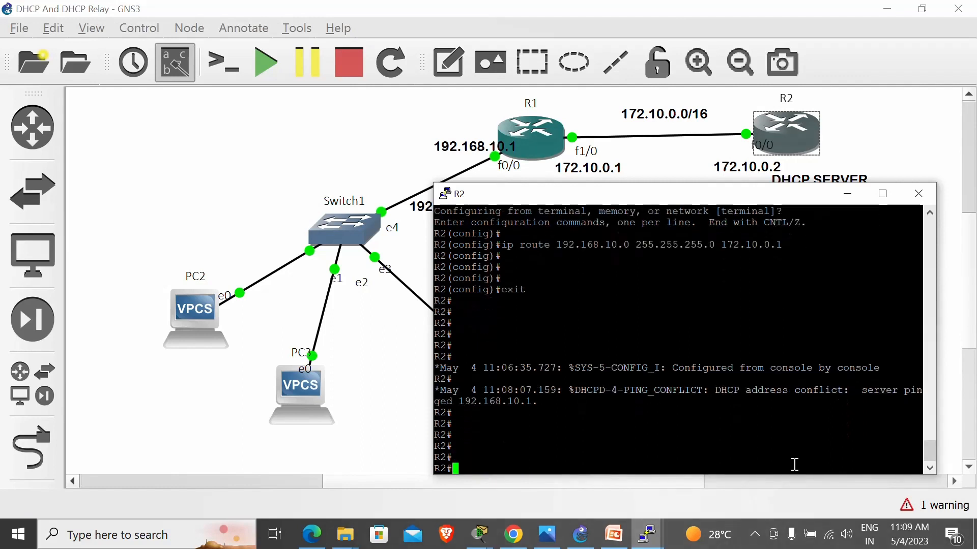
{"action": "type", "text": "sho"}
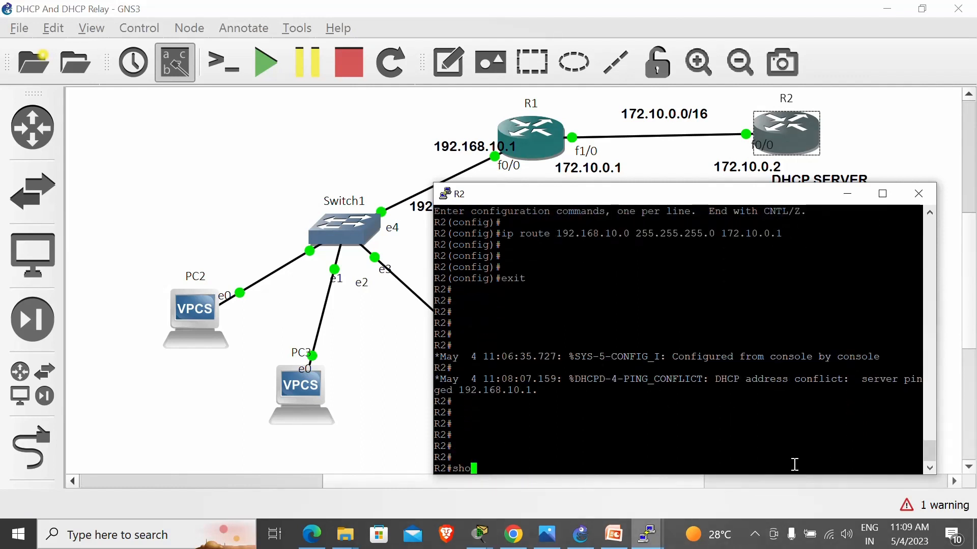
{"action": "type", "text": "w ip dhc"}
{"action": "key", "text": "Tab"}
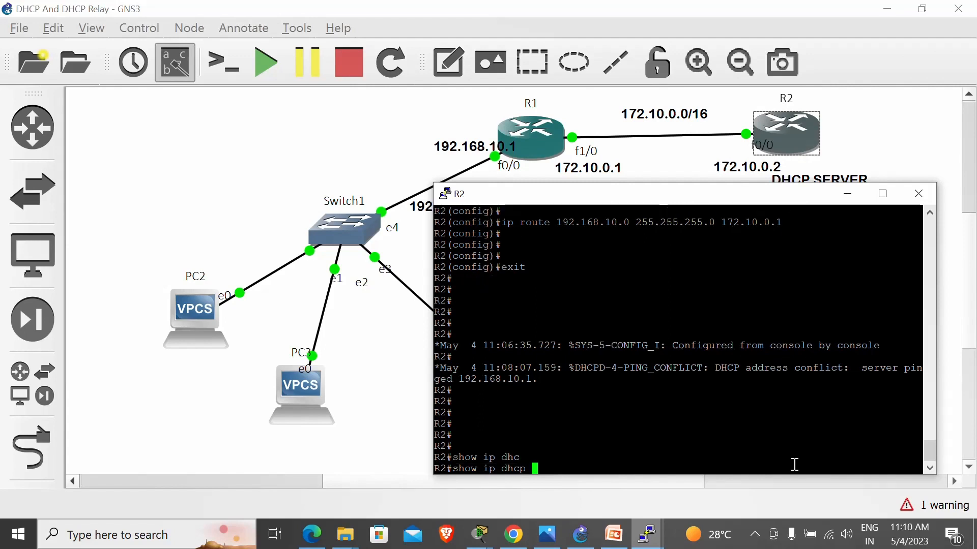
{"action": "type", "text": "?"}
Pick out the binding option in the help list and run "show ip dhcp binding" on R2
{"action": "left_click_drag", "start_coordinate": [440, 381], "coordinate": [641, 380]}
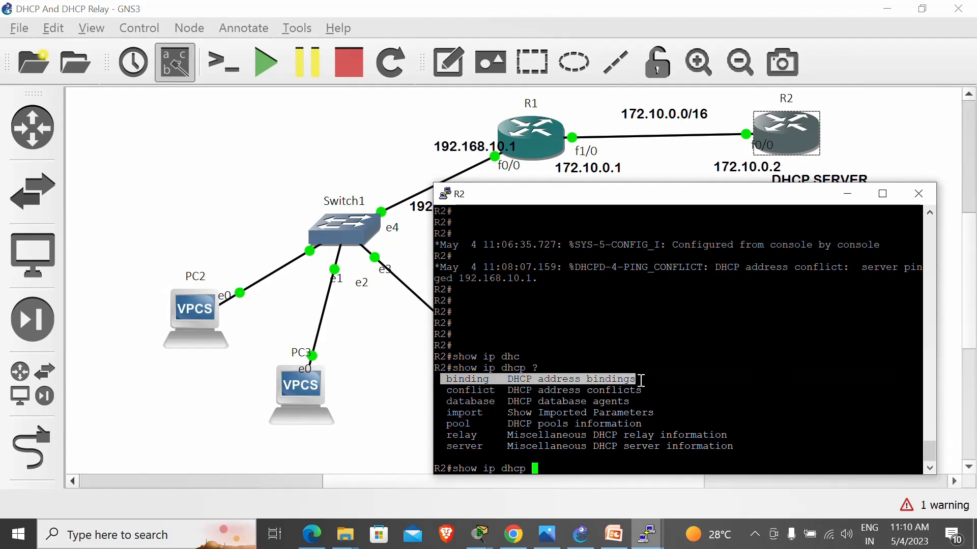
{"action": "left_click", "coordinate": [553, 467]}
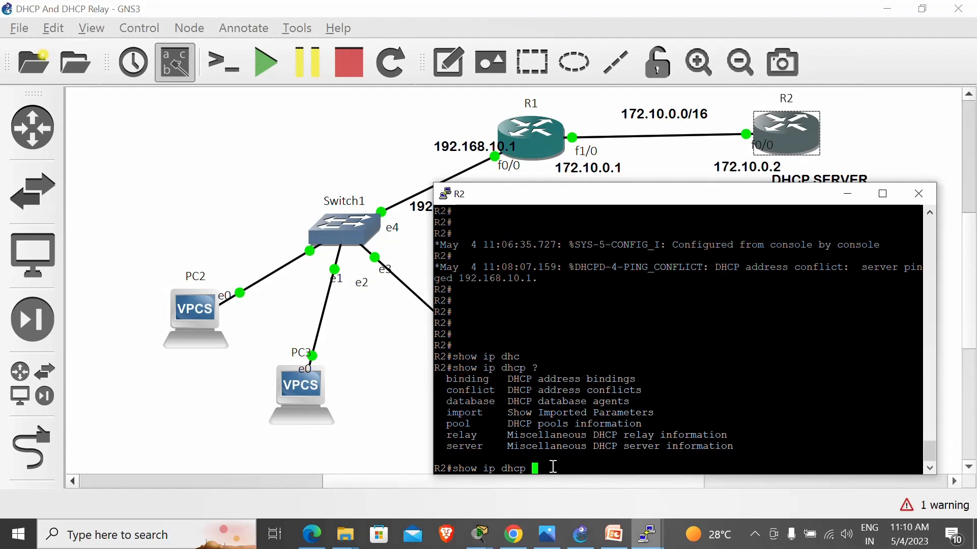
{"action": "type", "text": "bind"}
{"action": "key", "text": "Tab"}
{"action": "key", "text": "Return"}
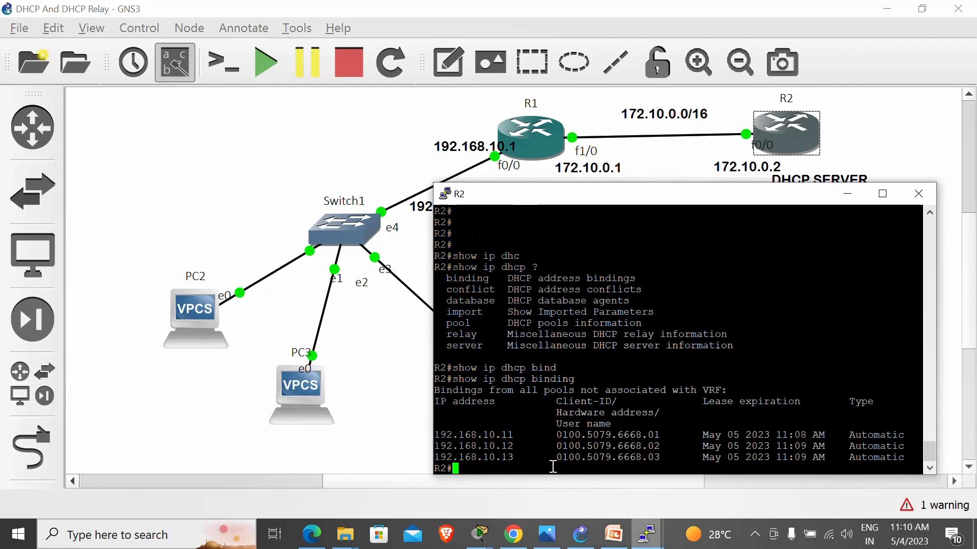
Enlarge R2's console to examine each leased address with its client ID, and close the session
{"action": "left_click", "coordinate": [882, 194]}
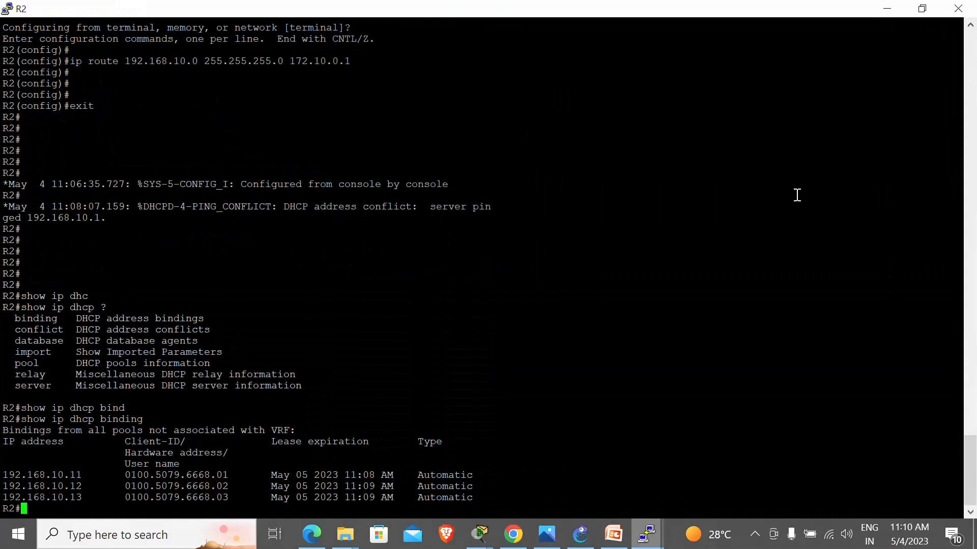
{"action": "left_click_drag", "start_coordinate": [6, 477], "coordinate": [229, 476]}
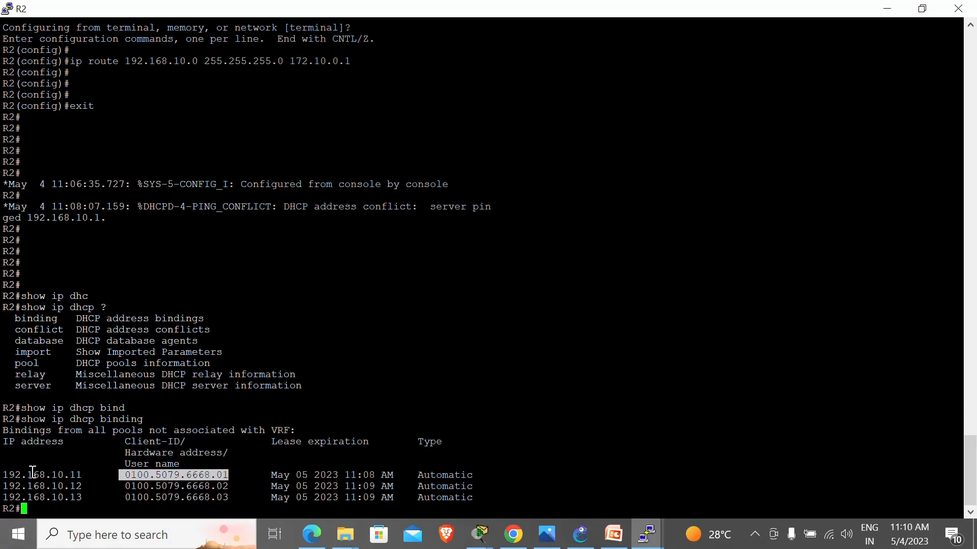
{"action": "left_click_drag", "start_coordinate": [4, 483], "coordinate": [222, 487]}
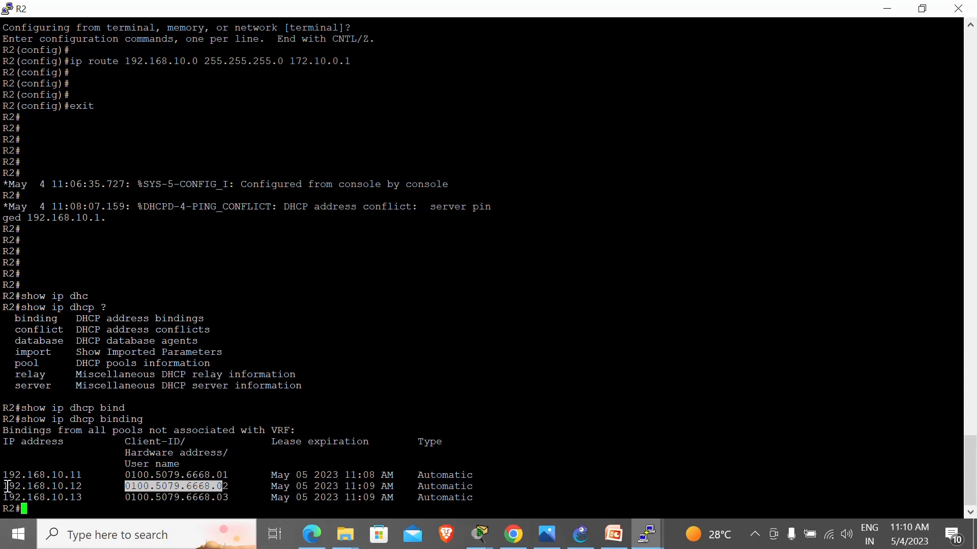
{"action": "left_click_drag", "start_coordinate": [5, 496], "coordinate": [234, 497]}
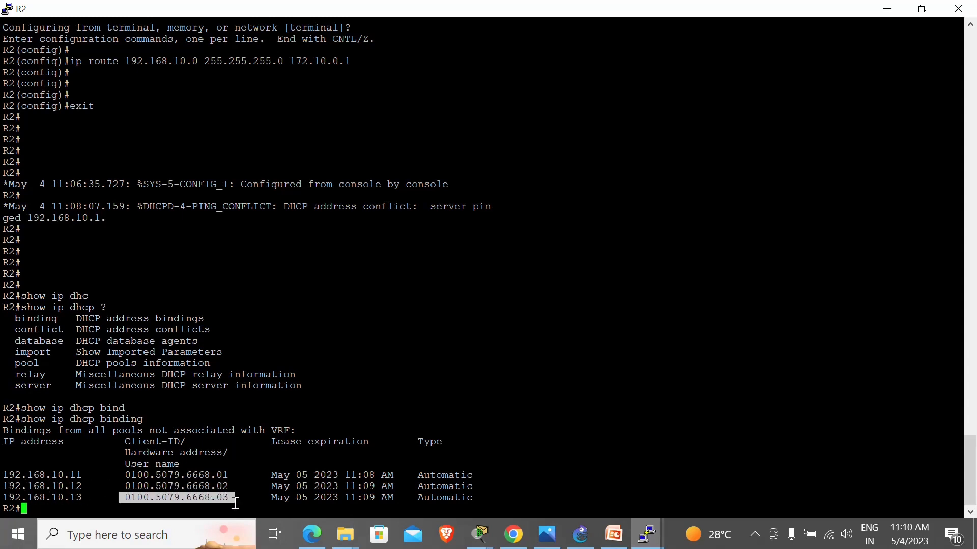
{"action": "left_click", "coordinate": [256, 504]}
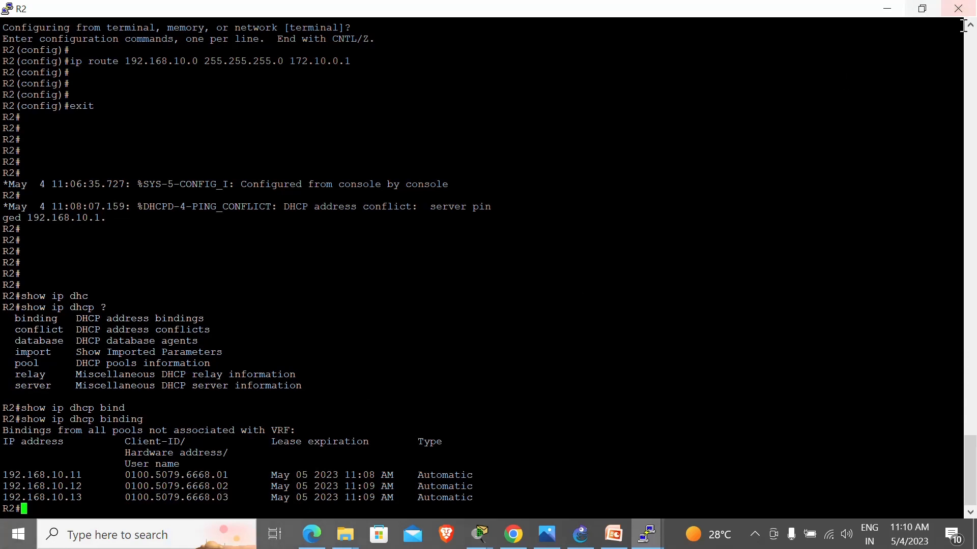
{"action": "left_click", "coordinate": [960, 9]}
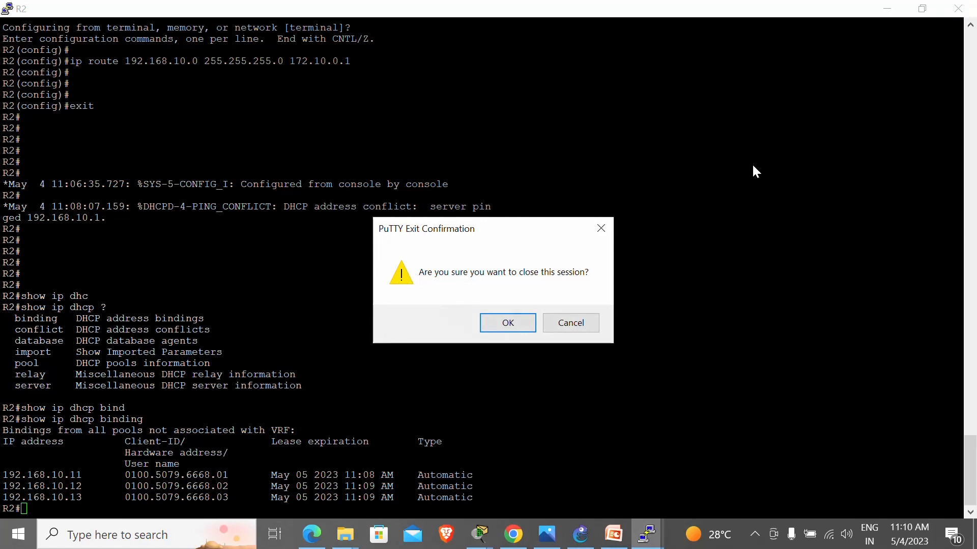
{"action": "left_click", "coordinate": [496, 329]}
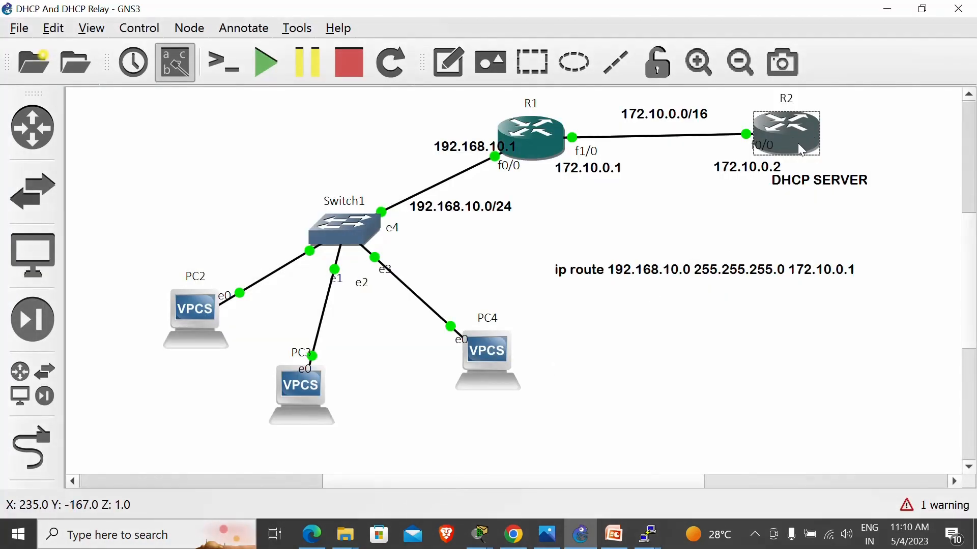
Try to show PC3's MAC address with "show mac" and "show mac-address", and close its console session
{"action": "left_click", "coordinate": [303, 387]}
{"action": "double_click", "coordinate": [303, 388]}
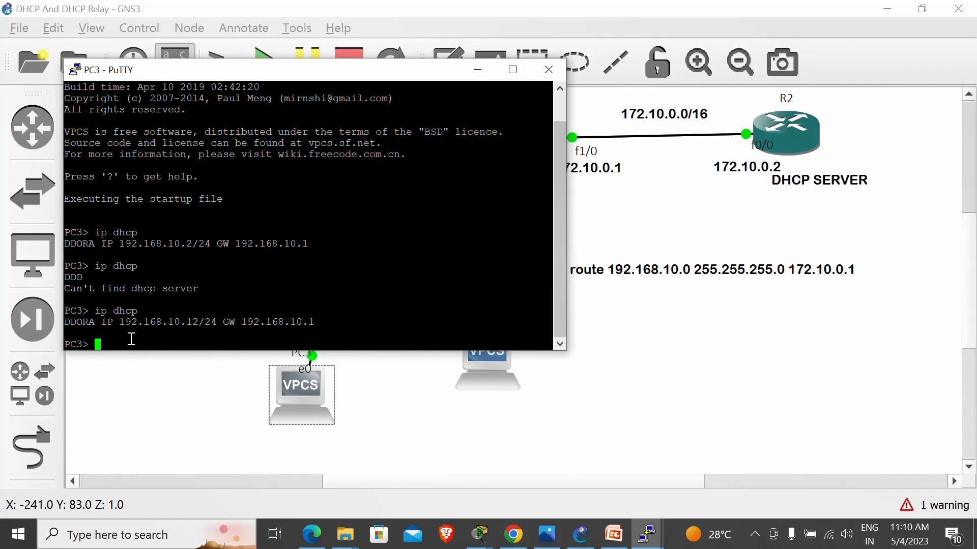
{"action": "type", "text": "show mac"}
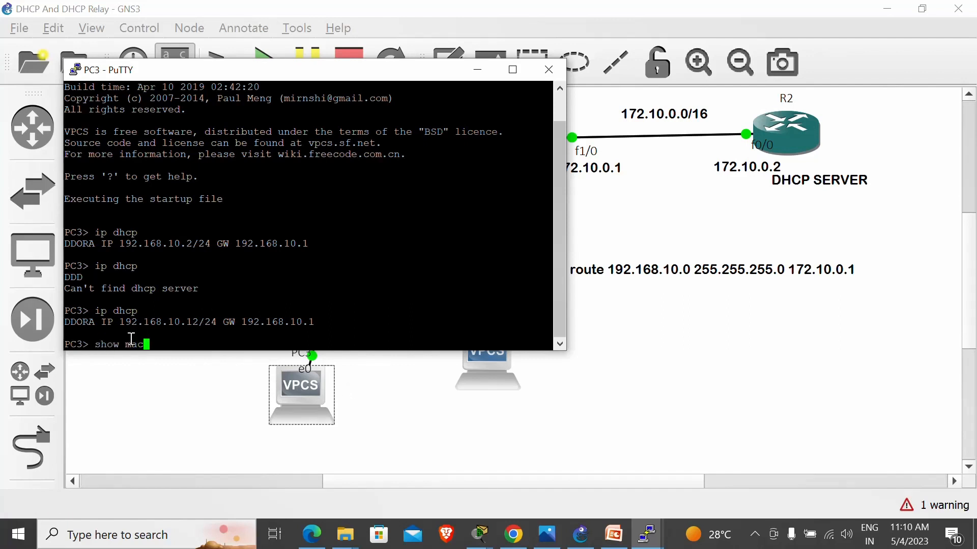
{"action": "key", "text": "Return"}
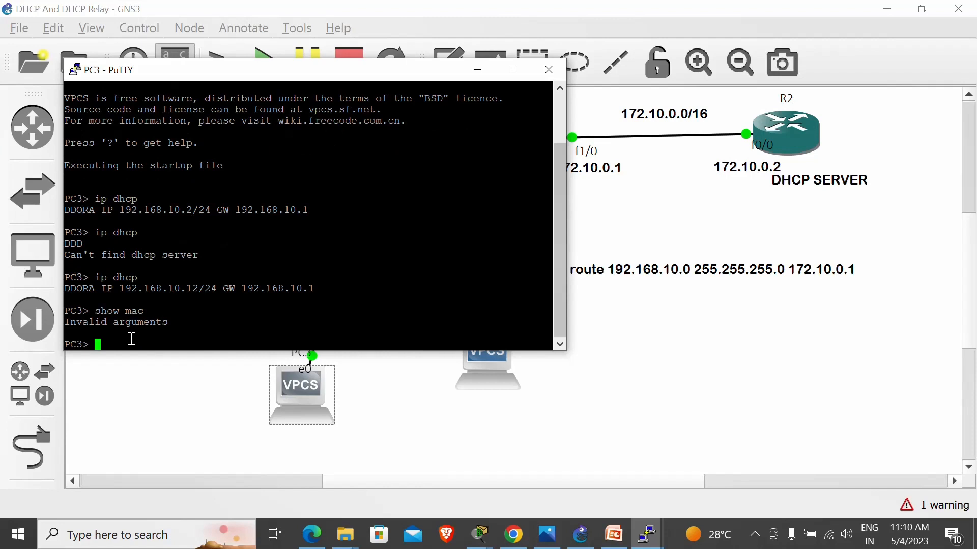
{"action": "type", "text": "show mac-addre"}
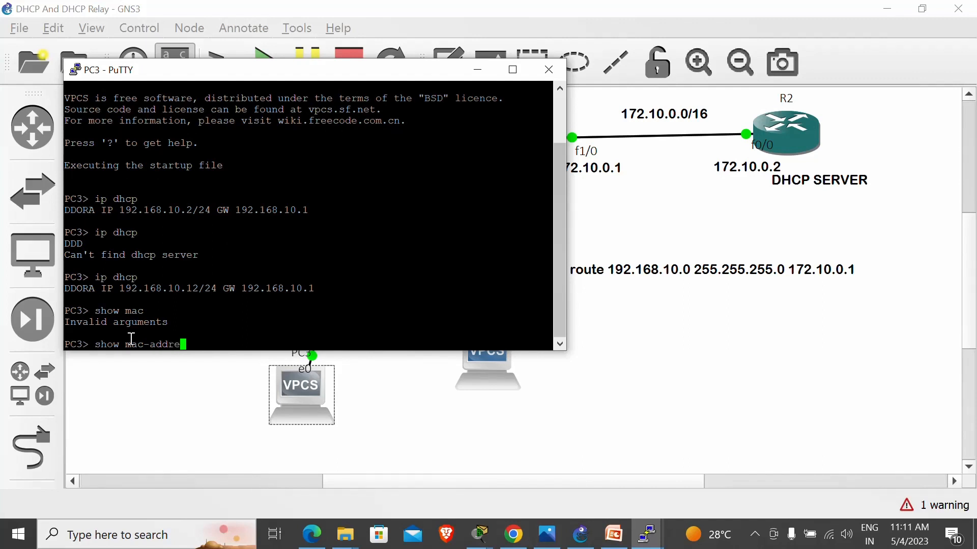
{"action": "type", "text": "ss"}
{"action": "key", "text": "Return"}
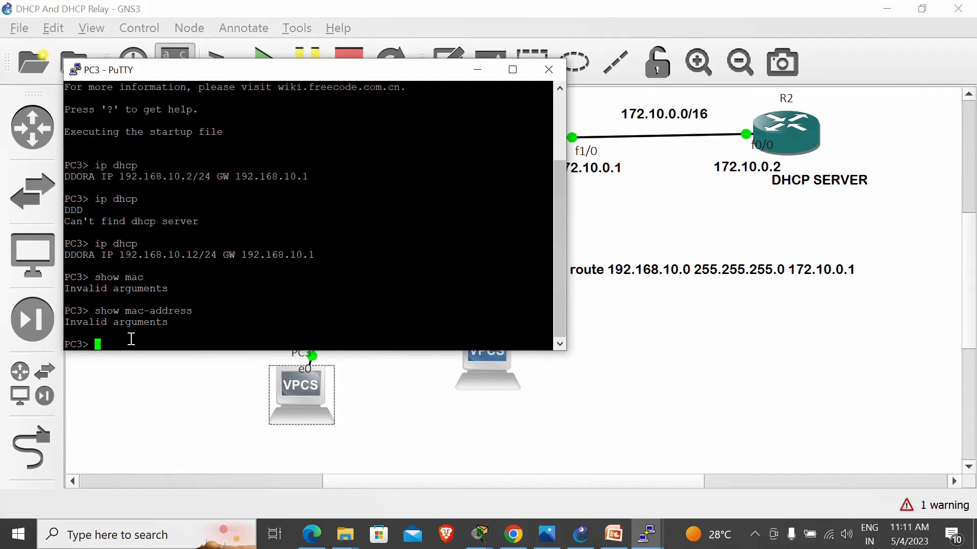
{"action": "left_click", "coordinate": [549, 69]}
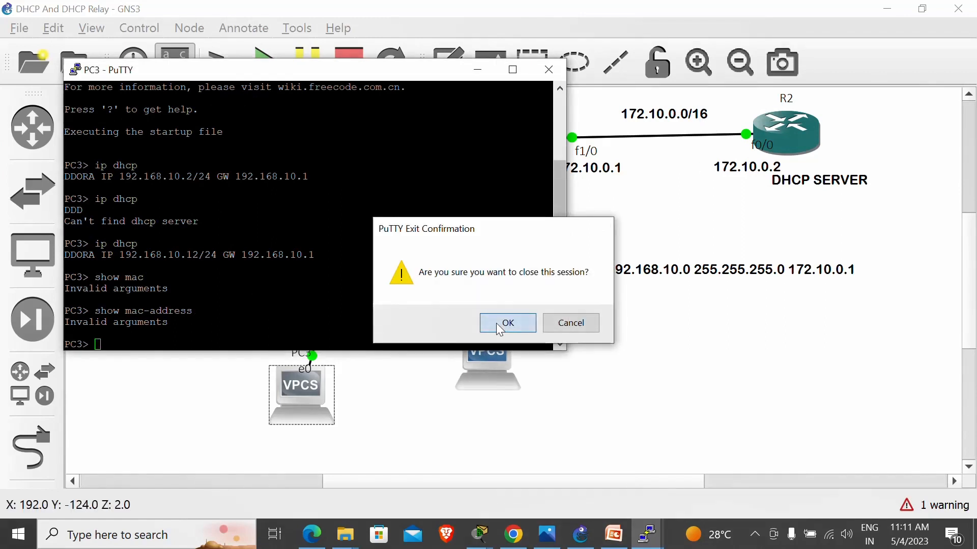
{"action": "left_click", "coordinate": [496, 322]}
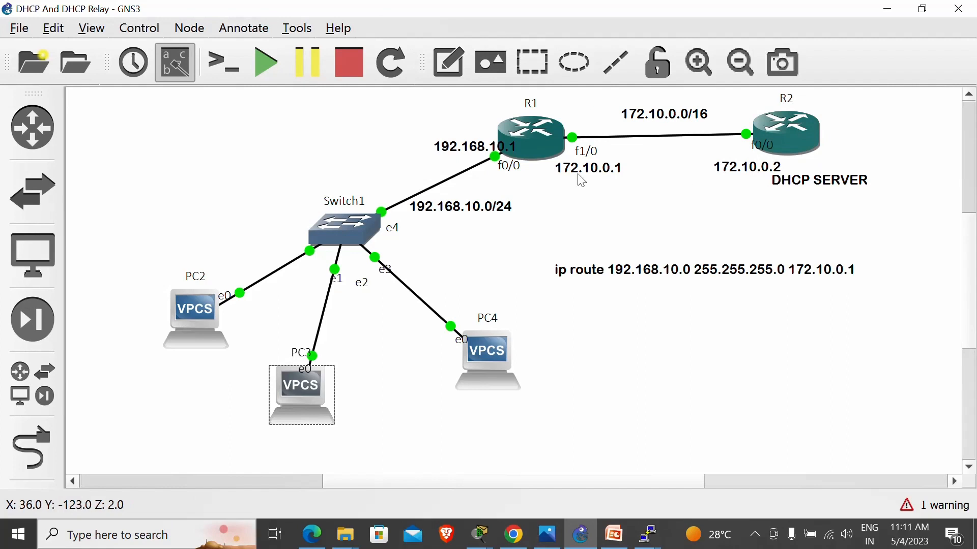